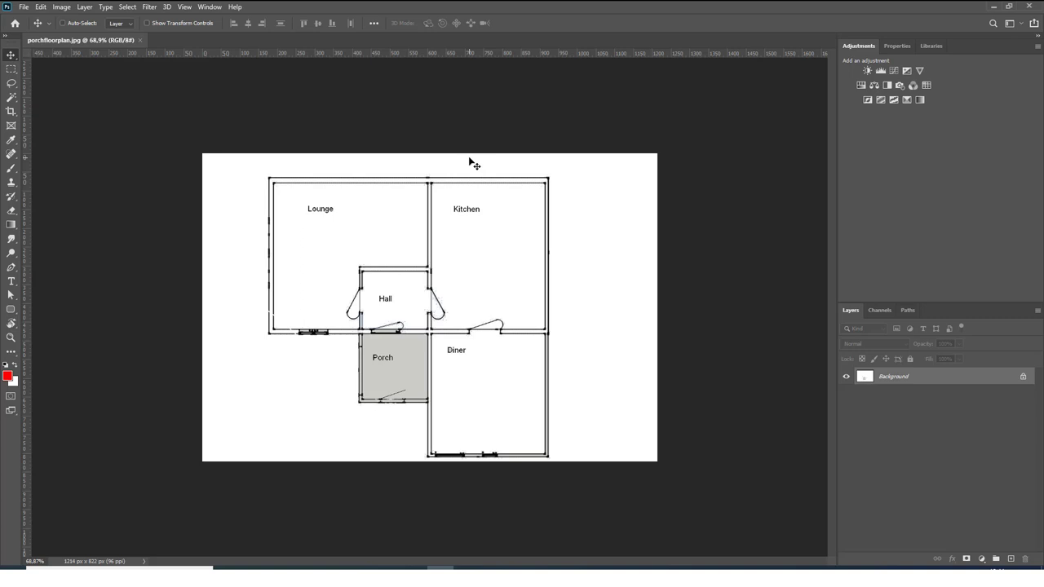
Make the floor plan's canvas square by setting the canvas height to 1214 pixels, matching its width.
{"action": "left_click", "coordinate": [62, 8]}
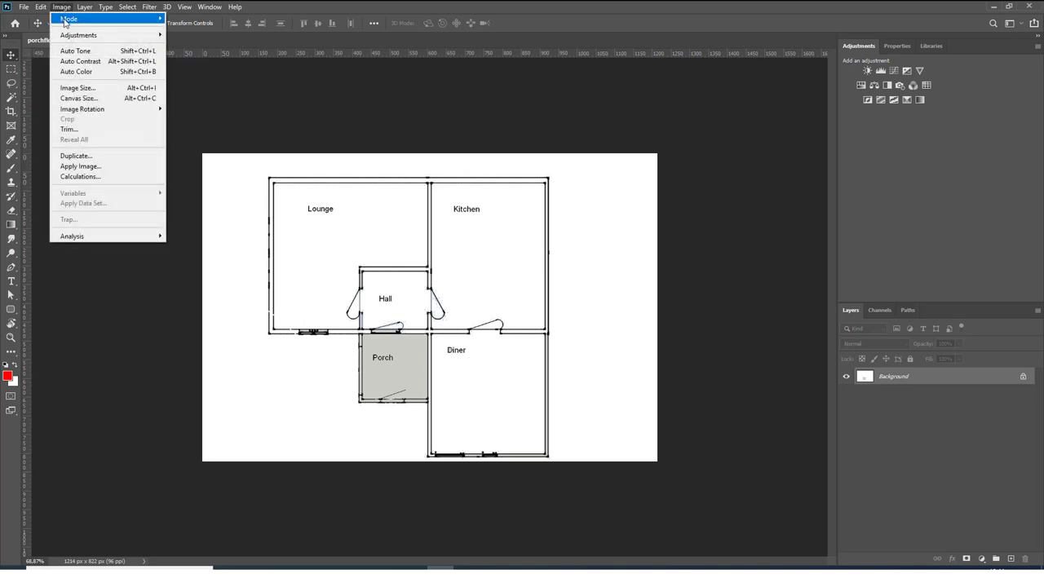
{"action": "left_click", "coordinate": [81, 99]}
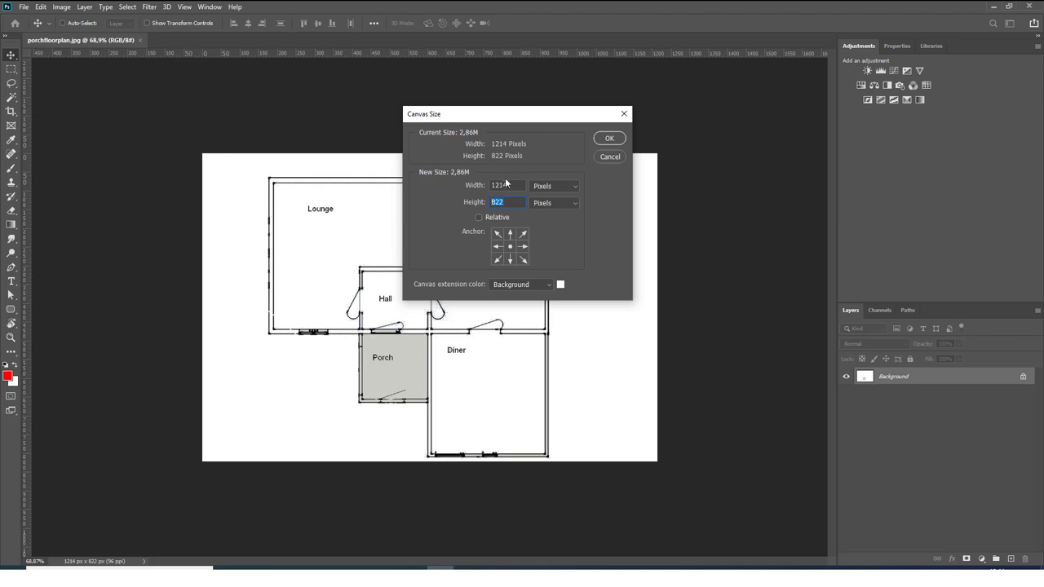
{"action": "left_click_drag", "start_coordinate": [512, 186], "coordinate": [479, 219]}
{"action": "left_click", "coordinate": [513, 203]}
{"action": "left_click", "coordinate": [853, 241]}
{"action": "double_click", "coordinate": [511, 203]}
{"action": "type", "text": "1214"}
{"action": "left_click", "coordinate": [608, 138]}
Save the squared floor plan to the Desktop as the JPEG file porchfloorplan.jpg.
{"action": "key", "text": "ctrl+shift+s"}
{"action": "left_click", "coordinate": [175, 252]}
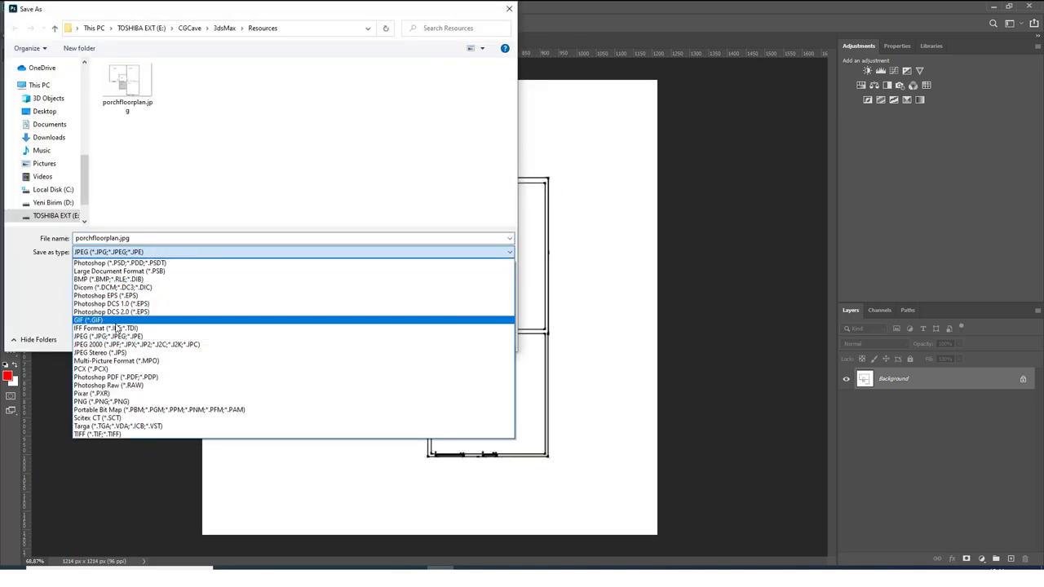
{"action": "left_click", "coordinate": [117, 337]}
{"action": "left_click", "coordinate": [44, 111]}
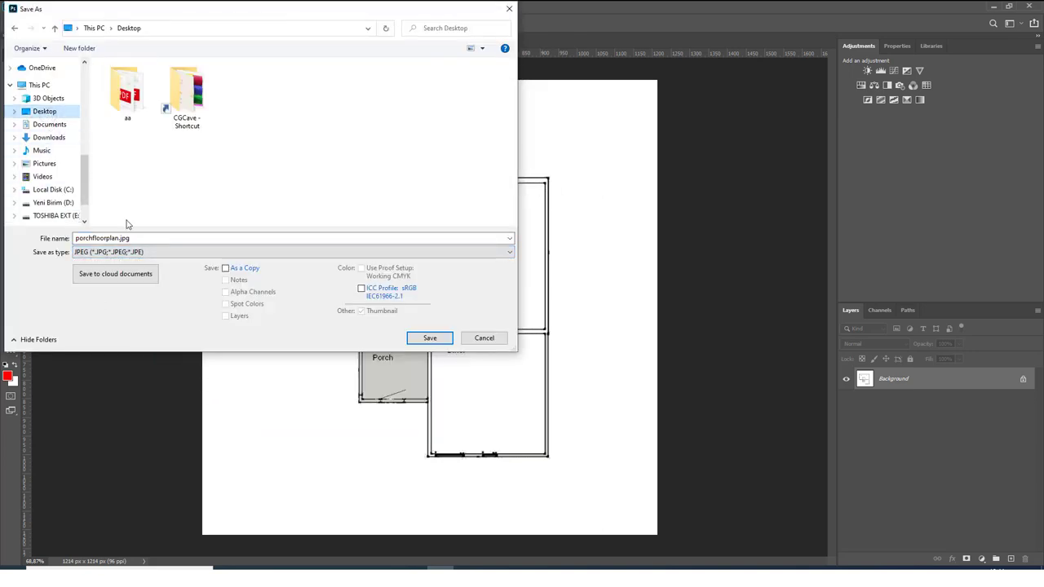
{"action": "left_click", "coordinate": [160, 238]}
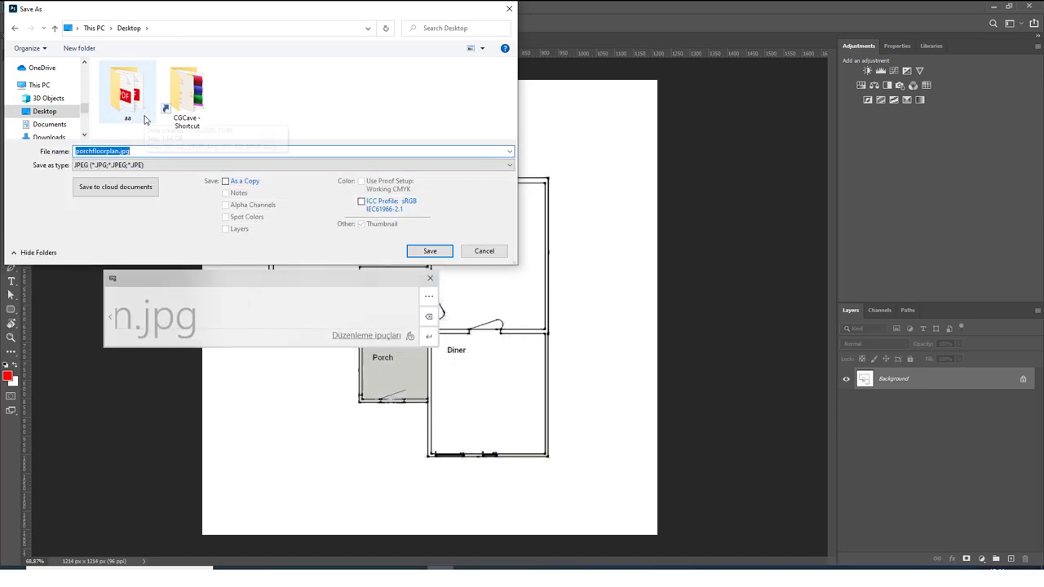
{"action": "key", "text": "Return"}
{"action": "key", "text": "Return"}
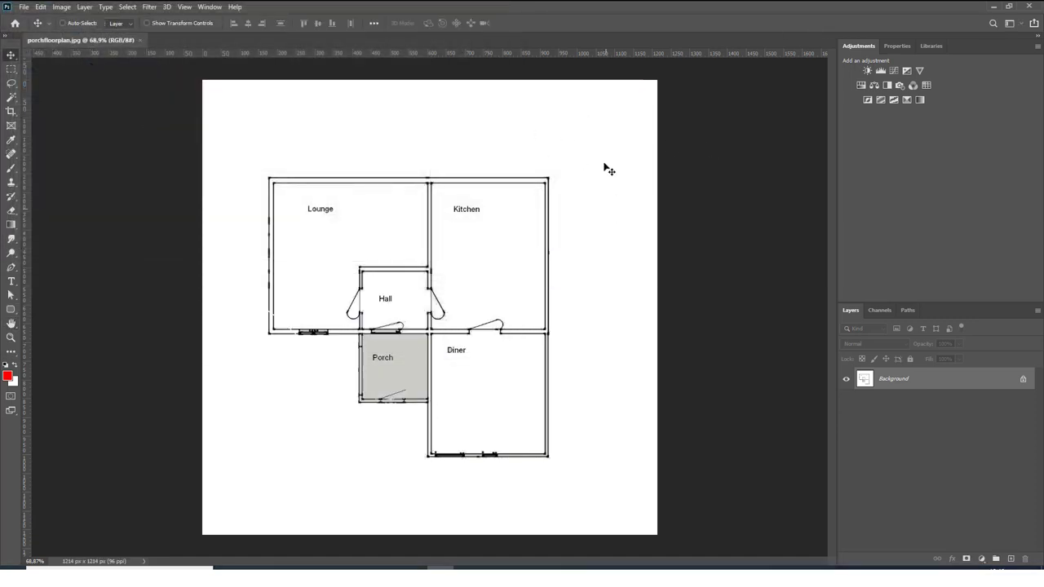
Crop the image with a 1:1 square ratio to about 882 pixels, leaving an even margin around the floor plan.
{"action": "key", "text": "c"}
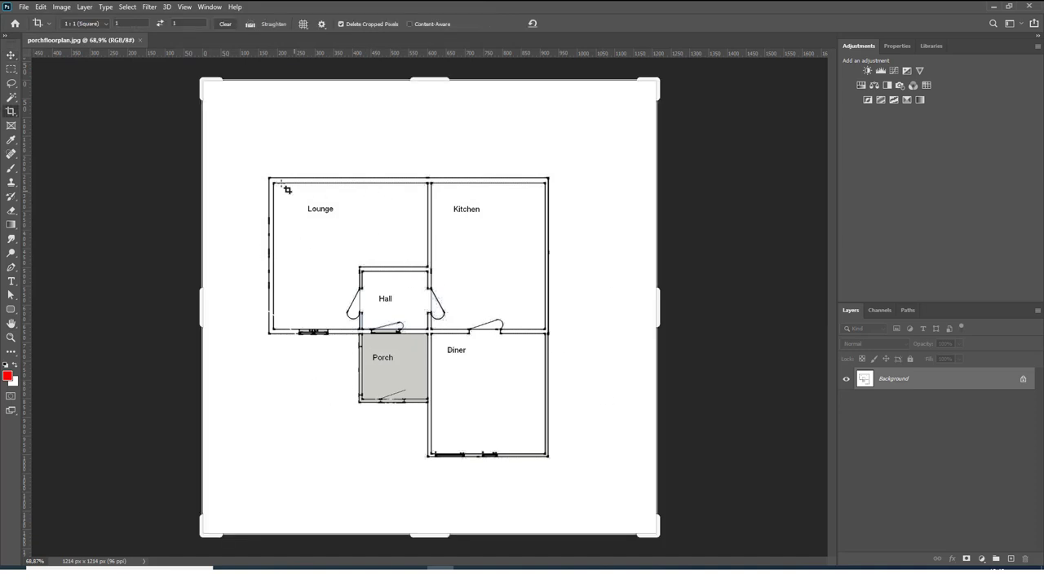
{"action": "left_click_drag", "start_coordinate": [205, 79], "coordinate": [228, 112]}
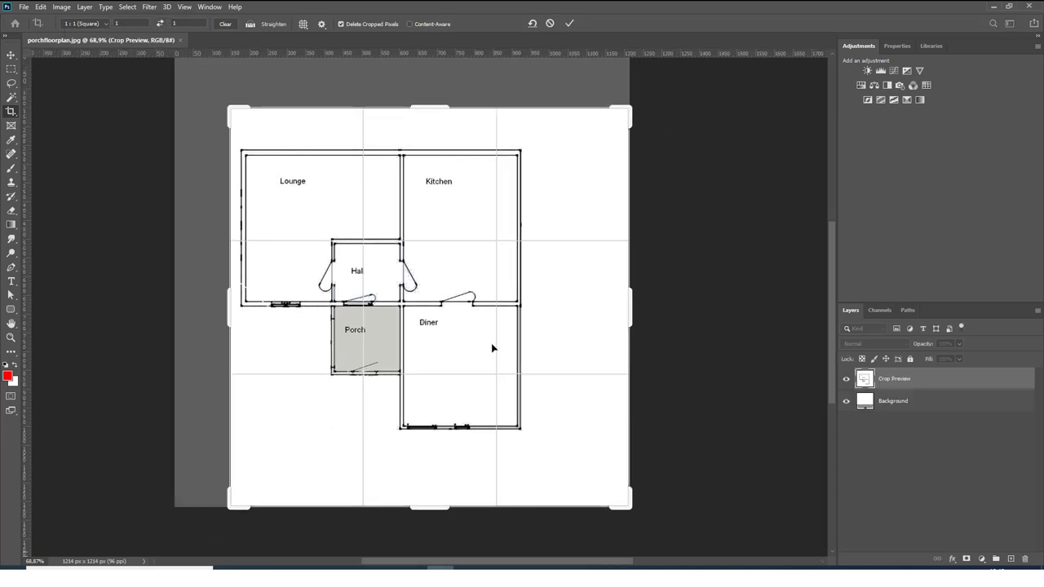
{"action": "left_click_drag", "start_coordinate": [628, 506], "coordinate": [519, 369]}
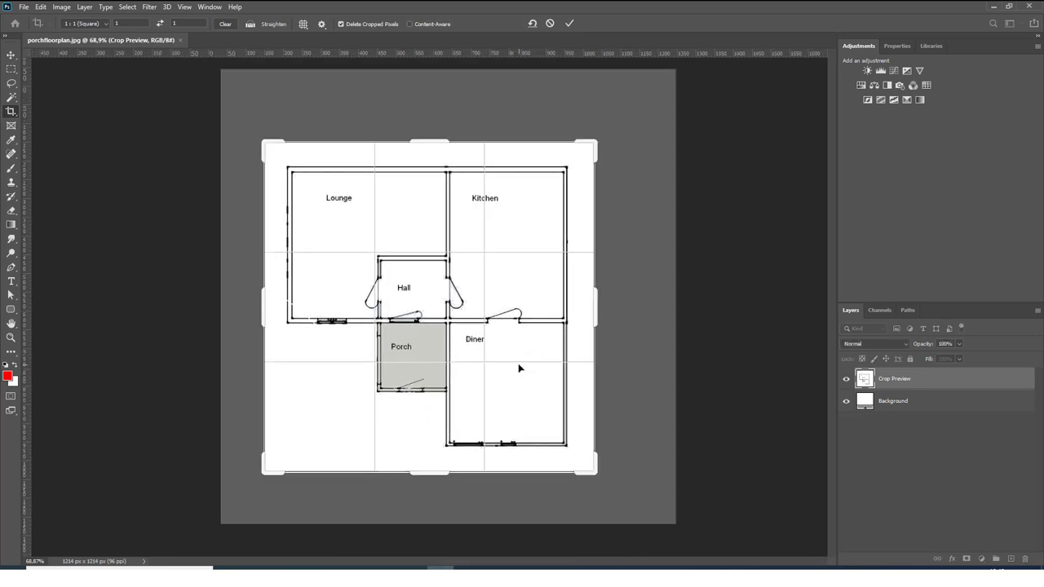
{"action": "key", "text": "Return"}
Save the cropped image as a JPEG with quality 12, replacing porchfloorplan.jpg on the Desktop.
{"action": "key", "text": "ctrl+shift+s"}
{"action": "left_click", "coordinate": [142, 254]}
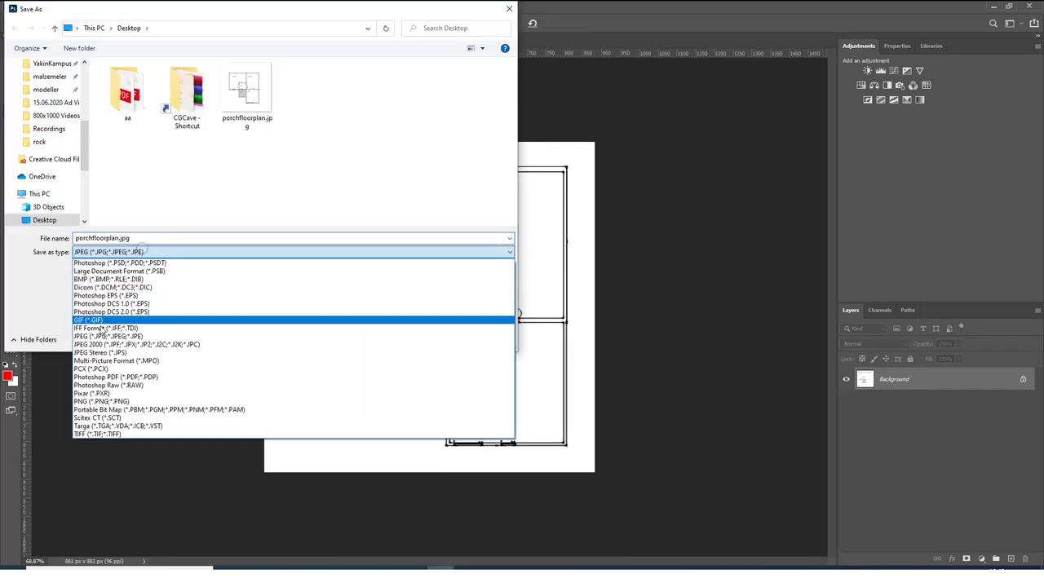
{"action": "left_click", "coordinate": [104, 335]}
{"action": "double_click", "coordinate": [246, 94]}
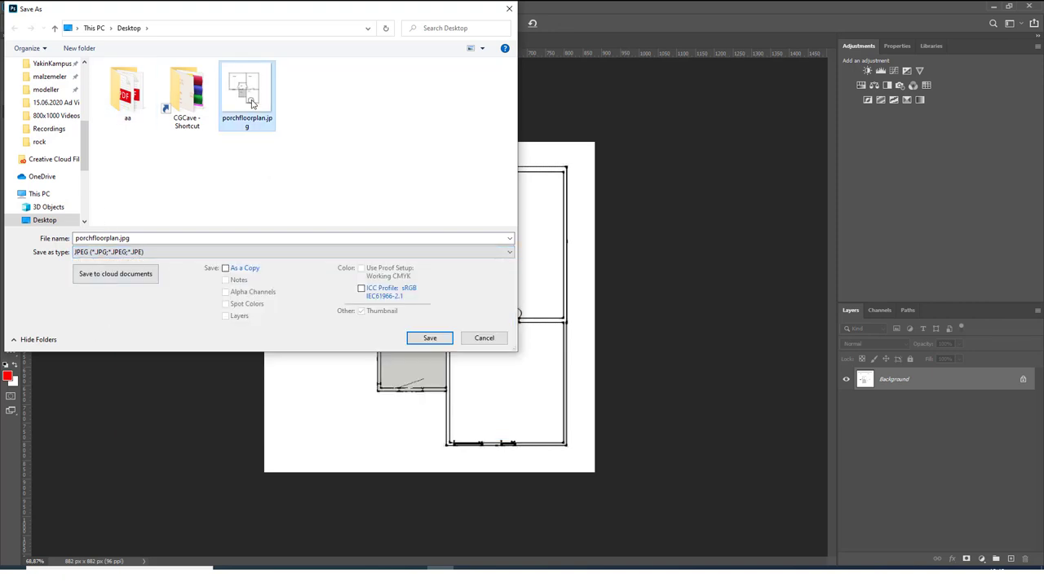
{"action": "left_click", "coordinate": [551, 290]}
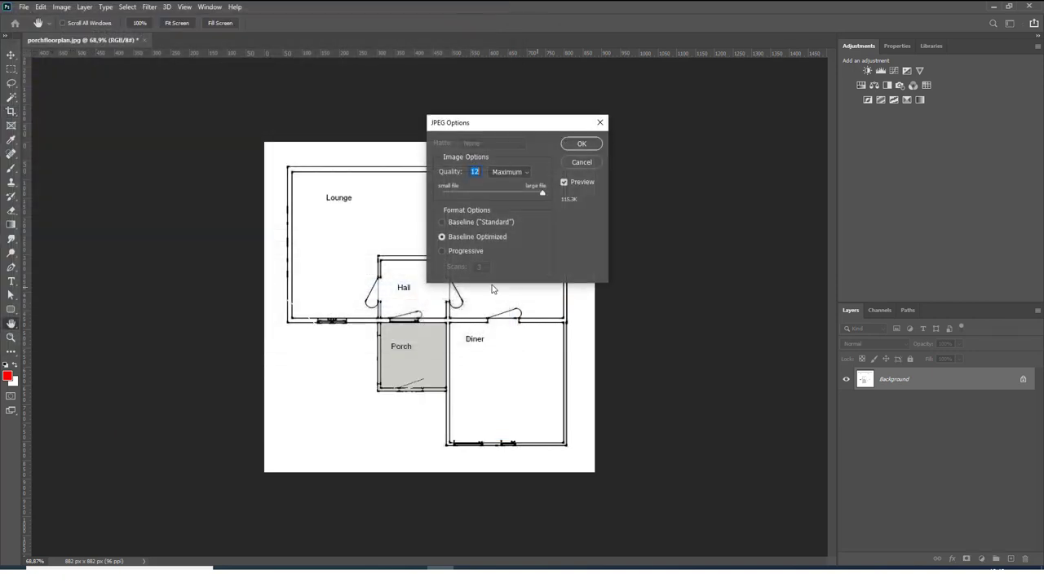
{"action": "left_click", "coordinate": [582, 144]}
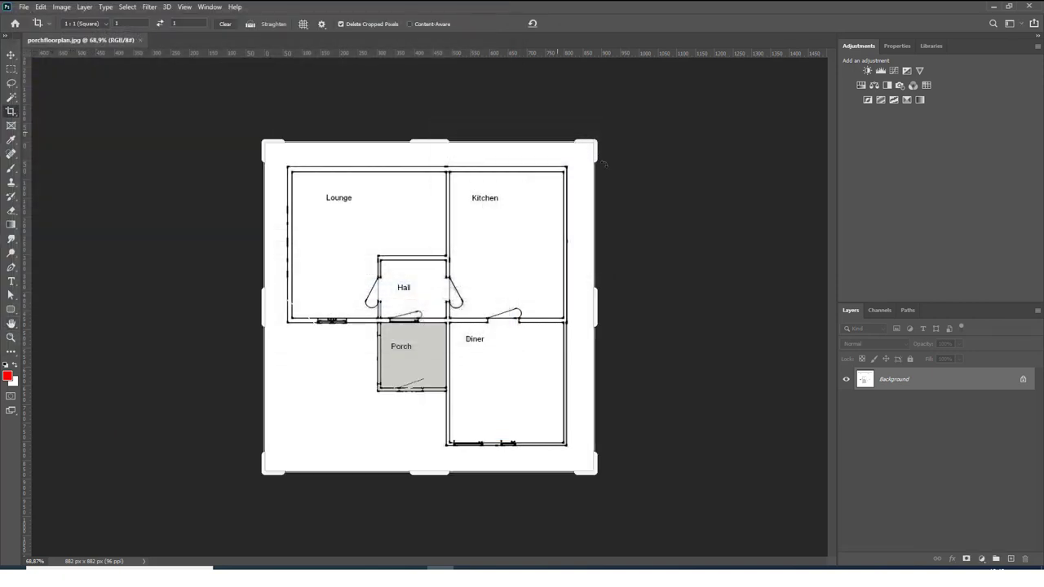
Switch to 3ds Max, maximize the Perspective view and create a plane of about 74 by 81 cm around the origin.
{"action": "left_click", "coordinate": [994, 5]}
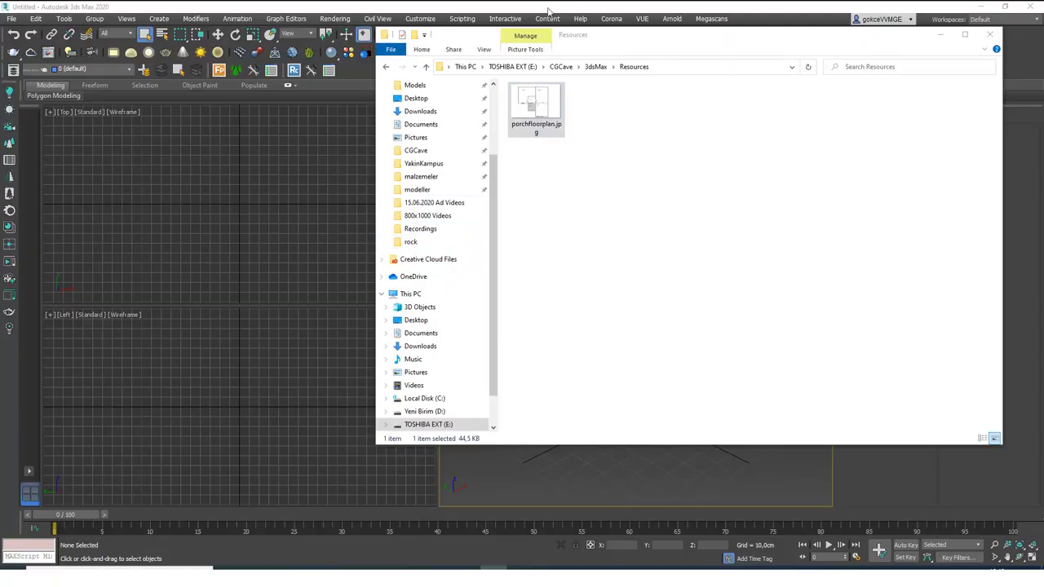
{"action": "left_click", "coordinate": [549, 12]}
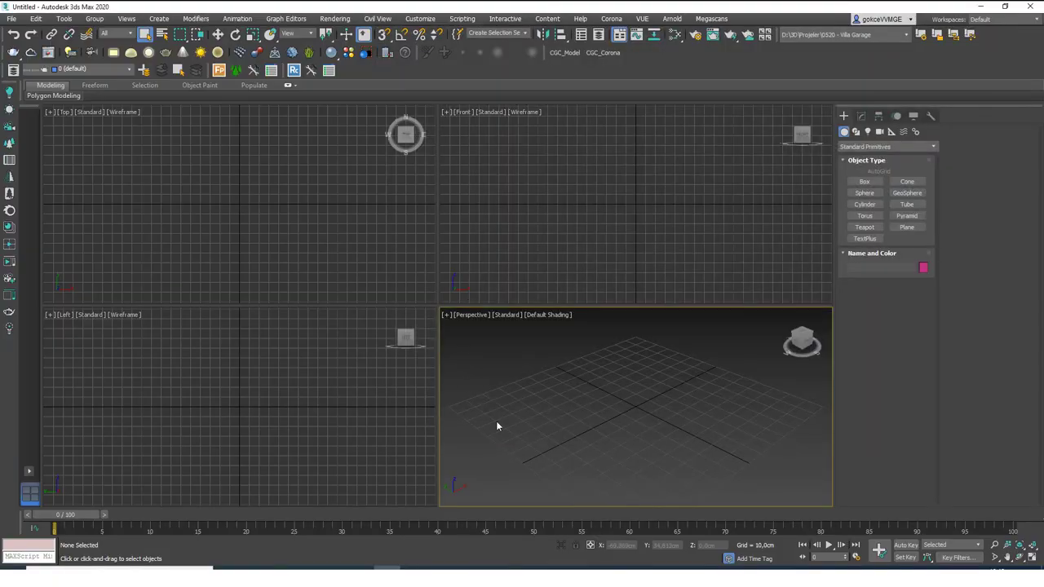
{"action": "key", "text": "alt+w"}
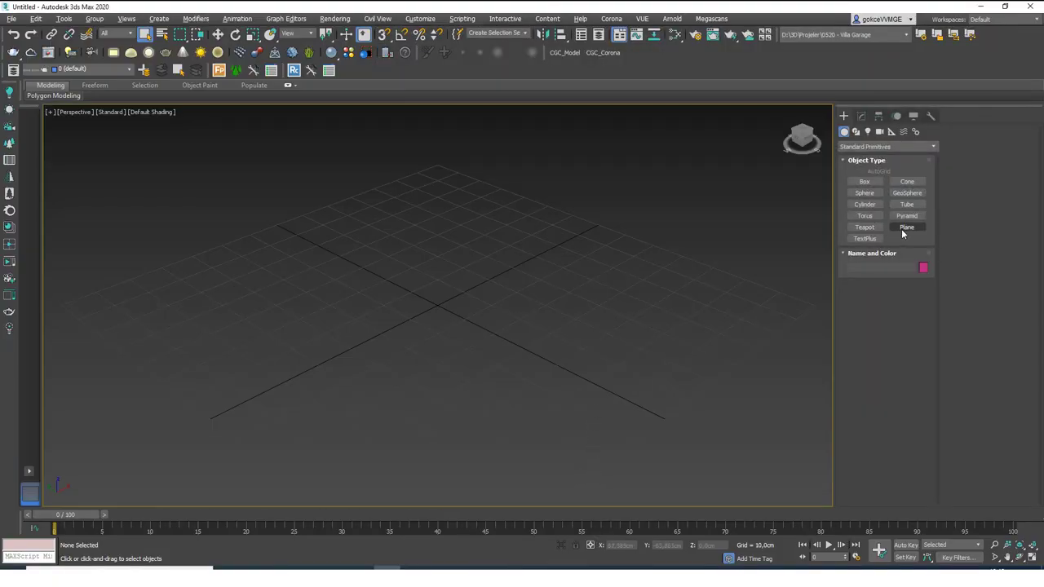
{"action": "left_click", "coordinate": [906, 228]}
{"action": "left_click_drag", "start_coordinate": [450, 230], "coordinate": [428, 447]}
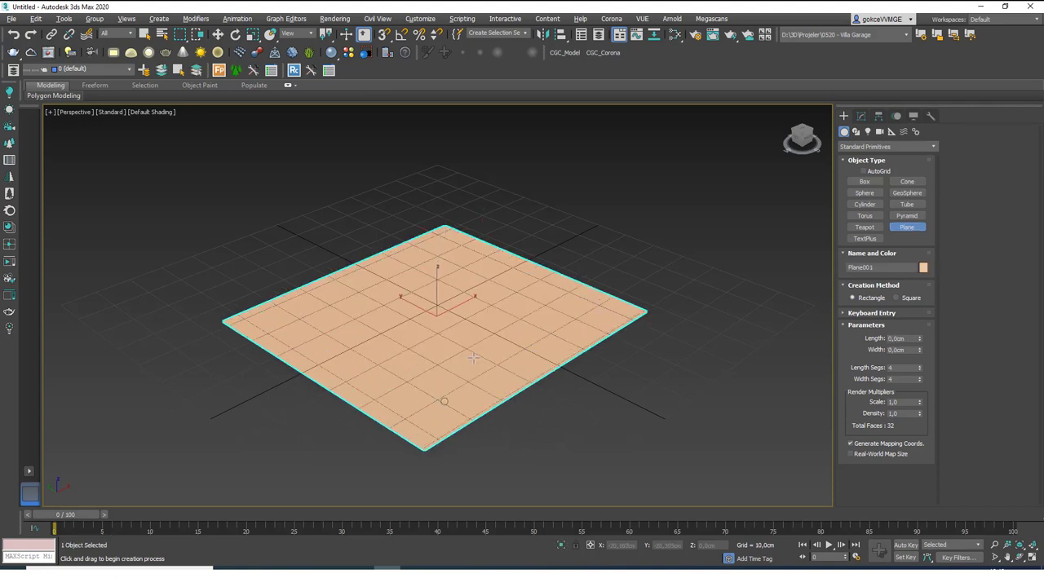
{"action": "right_click", "coordinate": [600, 287]}
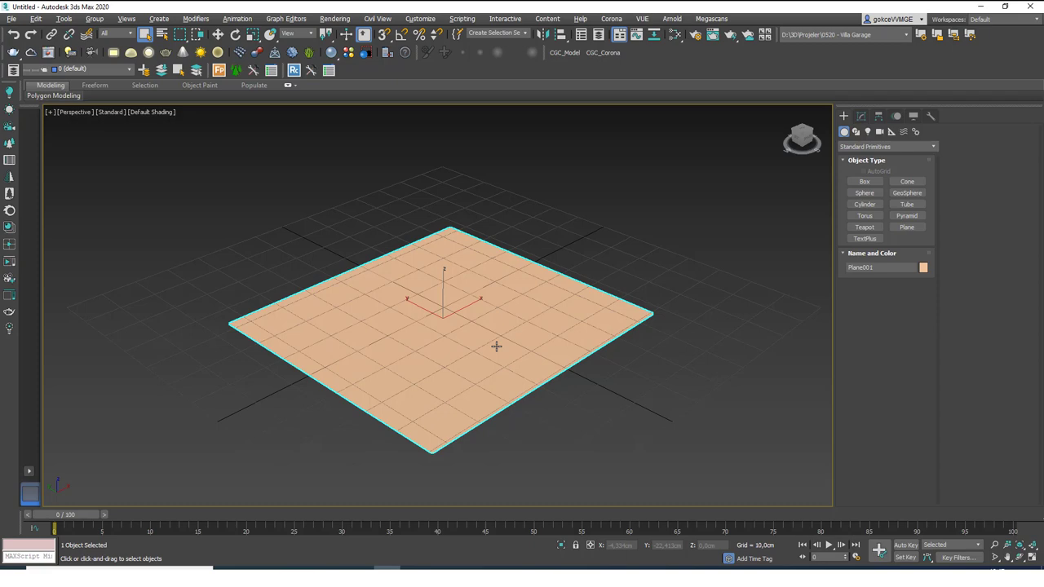
Open the plane's parameters and examine the floor plan's outer extents in Photoshop for sizing the plane.
{"action": "left_click", "coordinate": [861, 116]}
{"action": "left_click", "coordinate": [902, 275]}
{"action": "left_click", "coordinate": [1034, 315]}
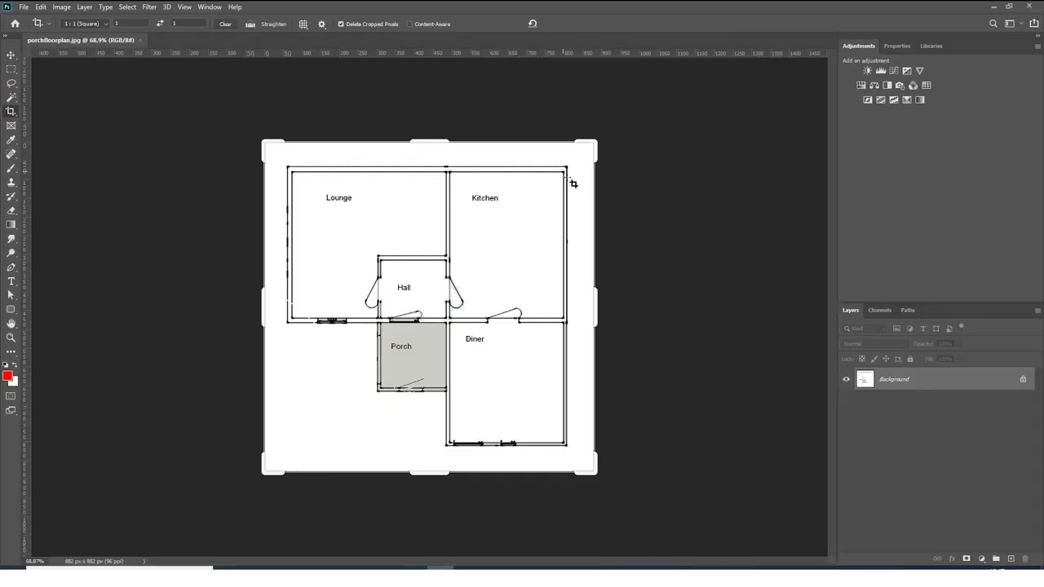
{"action": "left_click", "coordinate": [302, 204]}
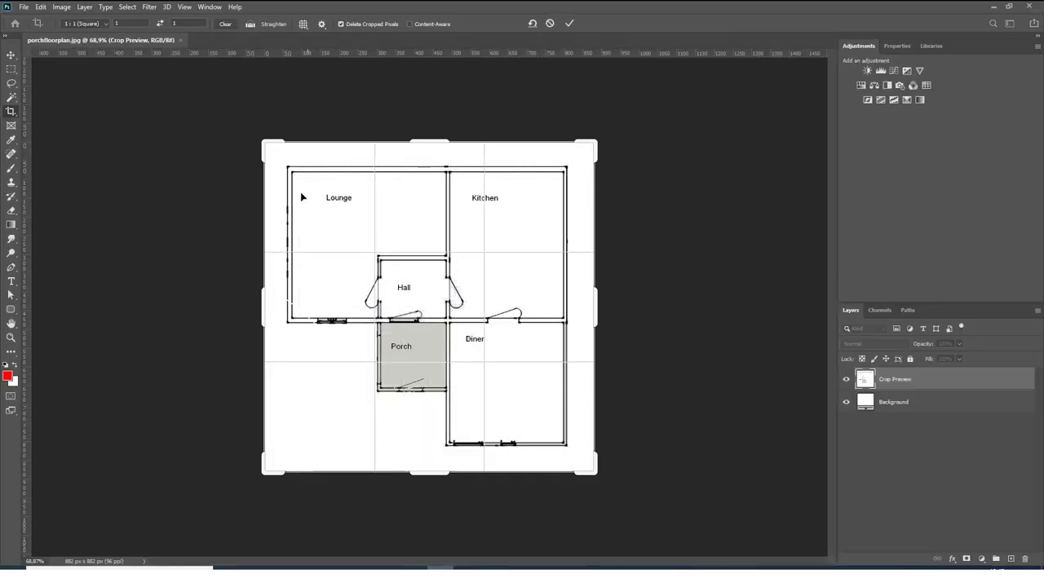
{"action": "left_click", "coordinate": [569, 23]}
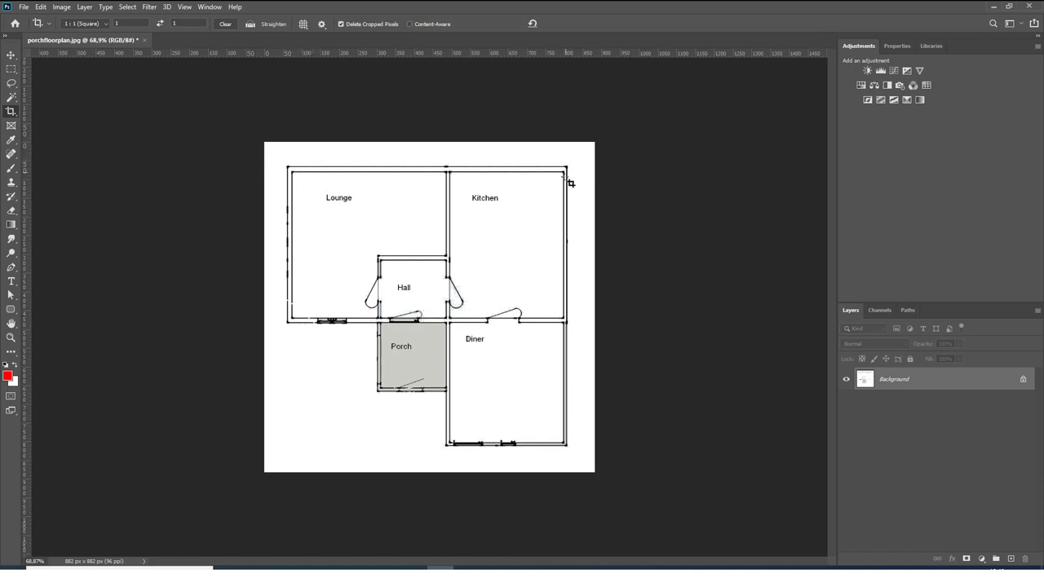
{"action": "left_click", "coordinate": [994, 6]}
Return to 3ds Max and set the plane's length and width both to 1800 cm.
{"action": "left_click", "coordinate": [566, 260]}
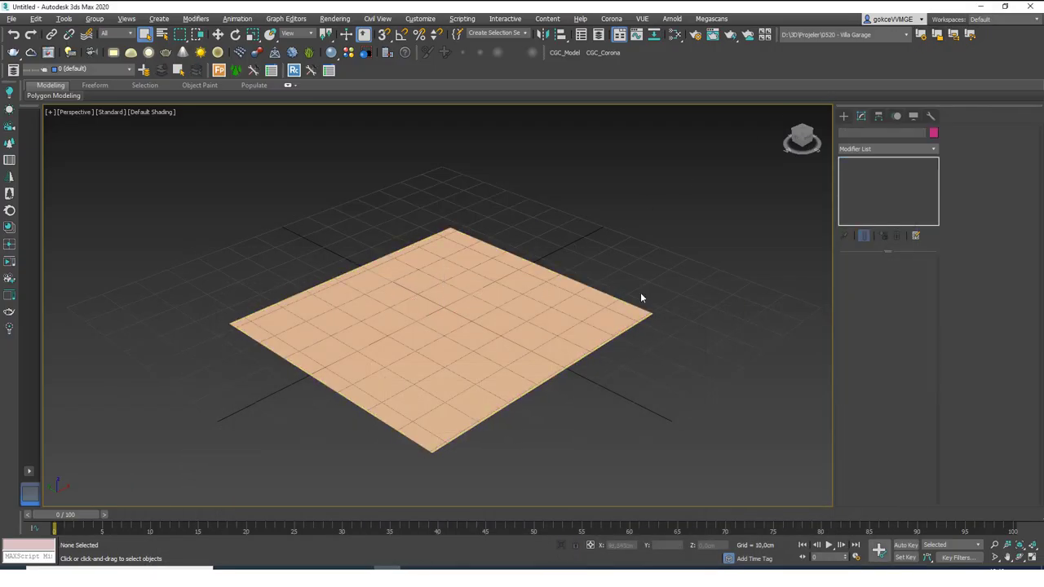
{"action": "left_click_drag", "start_coordinate": [563, 322], "coordinate": [565, 323]}
{"action": "double_click", "coordinate": [907, 275]}
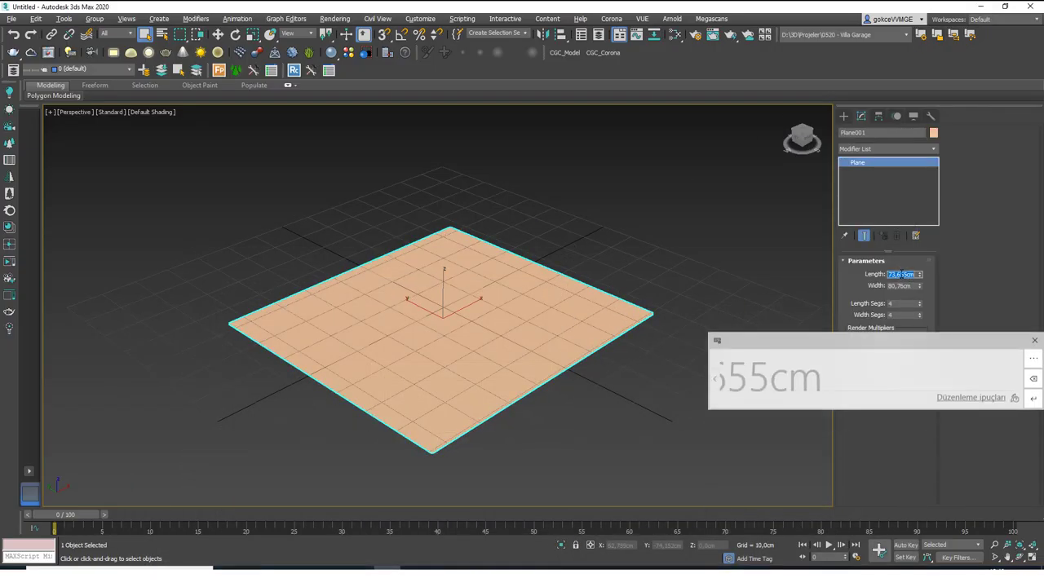
{"action": "type", "text": "1800"}
{"action": "key", "text": "Tab"}
{"action": "type", "text": "1800"}
{"action": "key", "text": "Return"}
Move the plane to the world origin by setting its X and Y position to 0.
{"action": "scroll", "coordinate": [499, 272], "scroll_direction": "down", "scroll_amount": 6}
{"action": "middle_click_drag", "start_coordinate": [495, 319], "coordinate": [538, 405], "text": "alt"}
{"action": "key", "text": "w"}
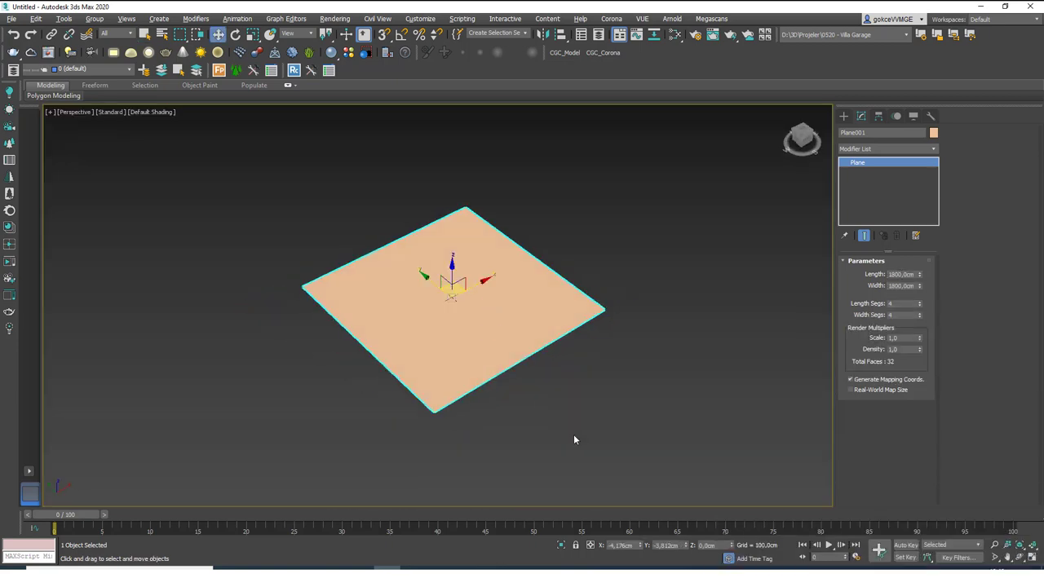
{"action": "left_click", "coordinate": [639, 547]}
{"action": "left_click", "coordinate": [640, 546]}
{"action": "double_click", "coordinate": [630, 545]}
{"action": "type", "text": "0"}
{"action": "key", "text": "Tab"}
{"action": "type", "text": "0"}
{"action": "key", "text": "Tab"}
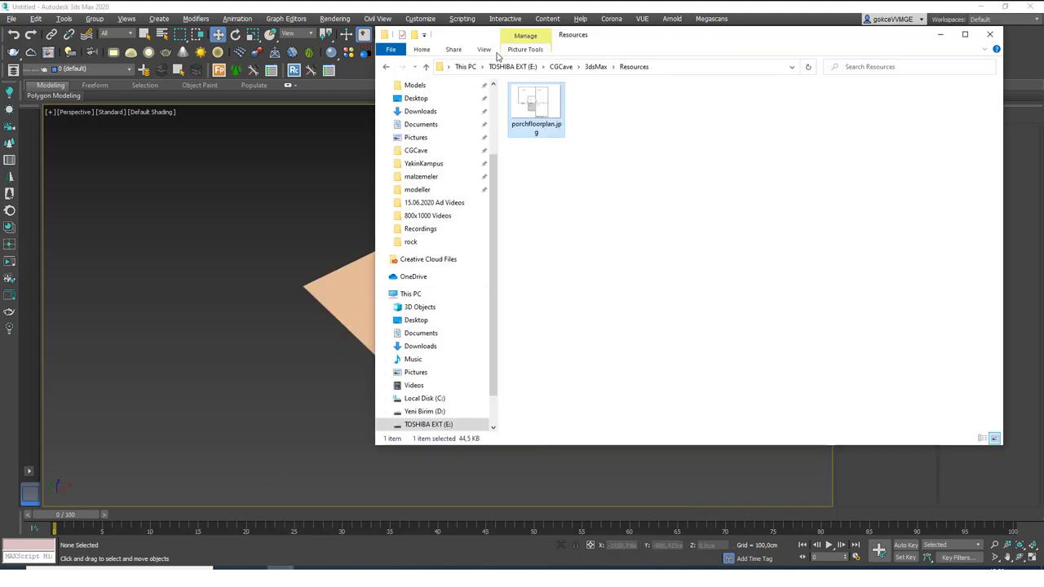
Switch to File Explorer, open the Desktop folder and display its files as extra large icons.
{"action": "left_click", "coordinate": [422, 100]}
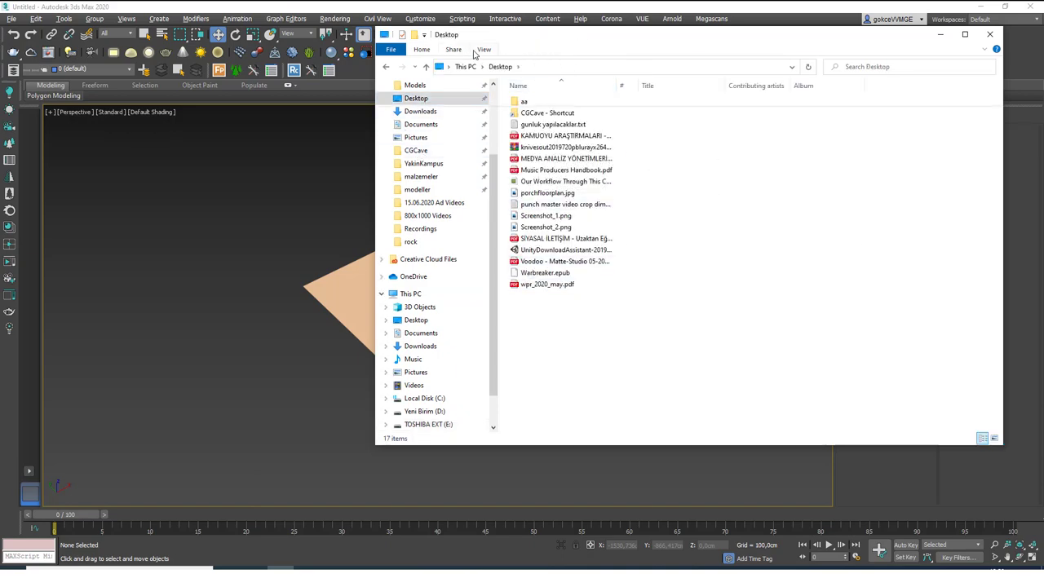
{"action": "left_click", "coordinate": [484, 49]}
{"action": "left_click", "coordinate": [505, 65]}
{"action": "scroll", "coordinate": [699, 264], "scroll_direction": "down", "scroll_amount": 5}
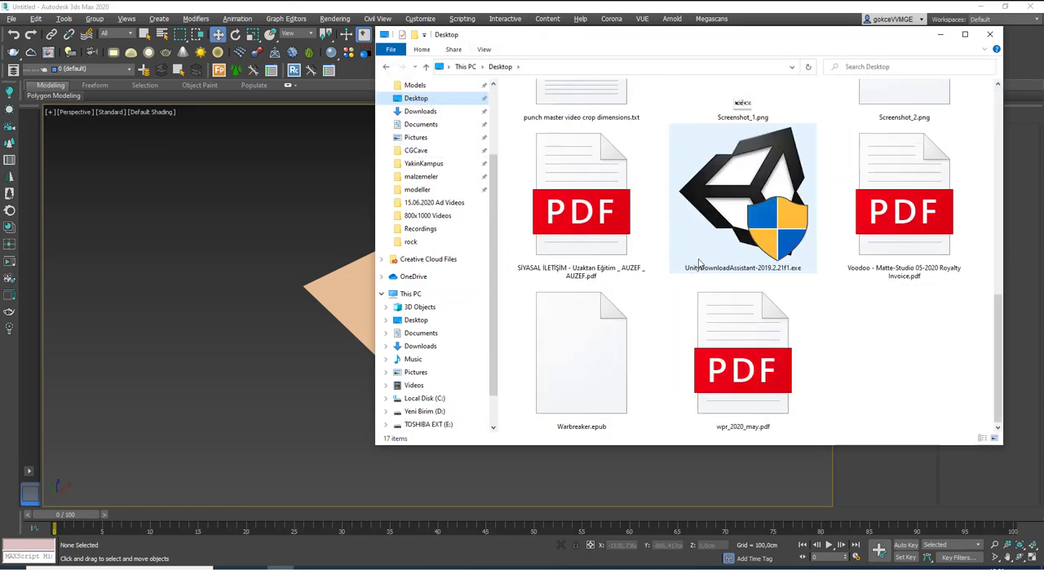
Apply porchfloorplan.jpg from the Desktop folder as the texture of the plane in 3ds Max.
{"action": "scroll", "coordinate": [699, 263], "scroll_direction": "up", "scroll_amount": 2}
{"action": "left_click", "coordinate": [861, 206]}
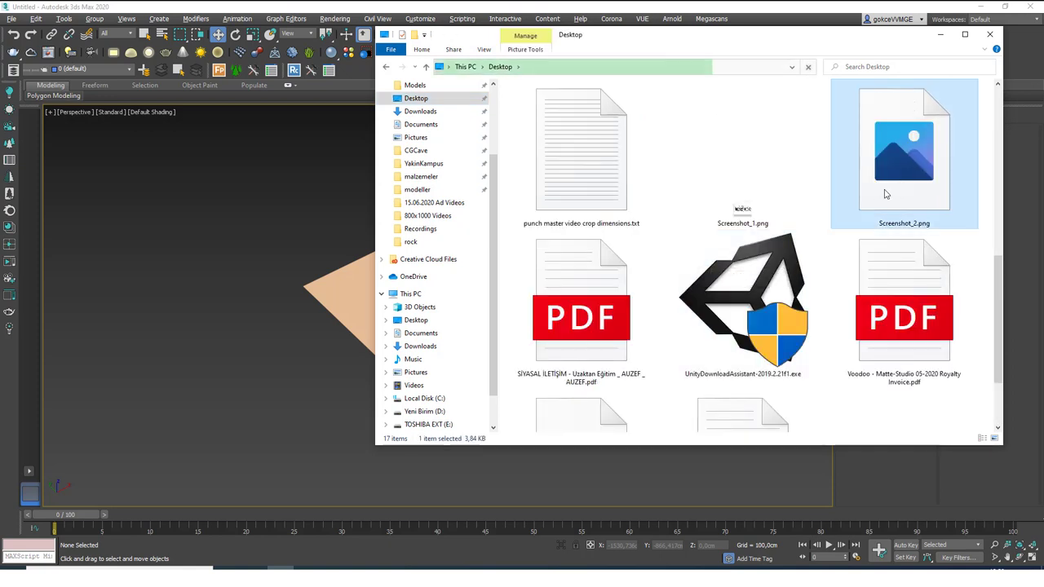
{"action": "scroll", "coordinate": [814, 214], "scroll_direction": "up", "scroll_amount": 2}
{"action": "left_click", "coordinate": [904, 155]}
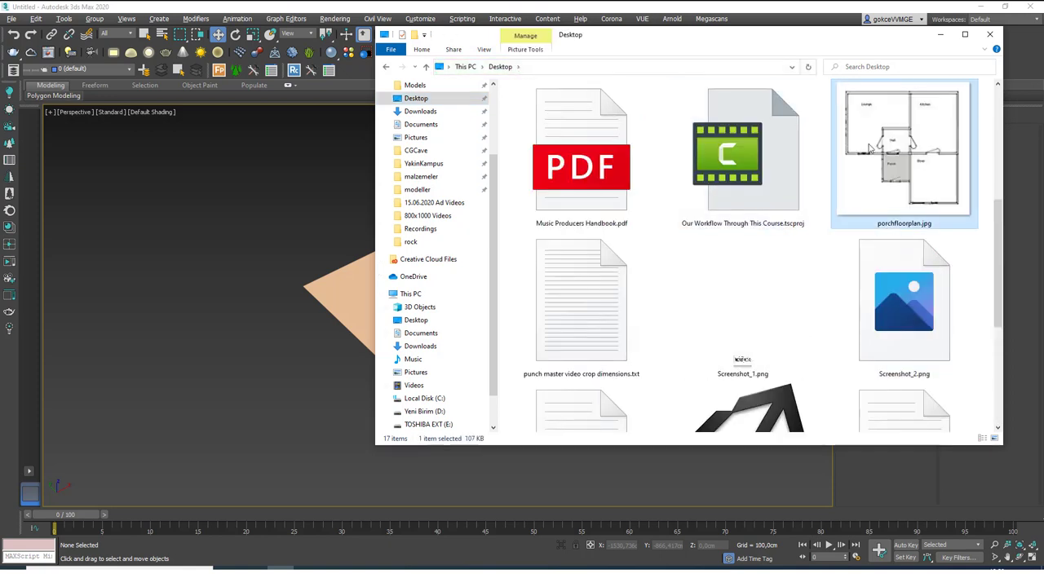
{"action": "left_click_drag", "start_coordinate": [891, 165], "coordinate": [342, 299]}
{"action": "left_click", "coordinate": [319, 240]}
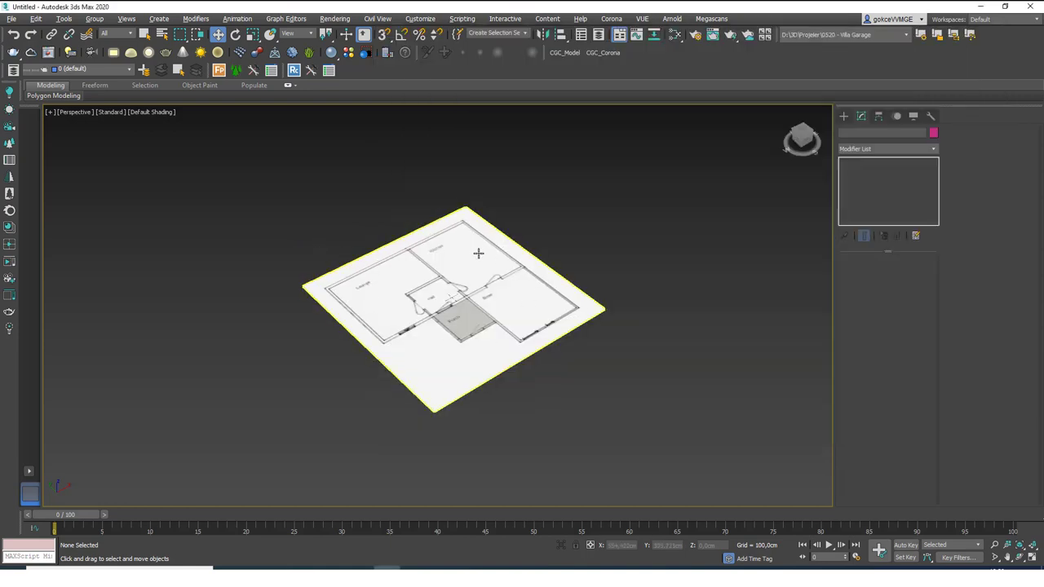
Show the textured plane in the Top view with Default Shading, framed to fill the viewport and with the grid hidden.
{"action": "key", "text": "t"}
{"action": "key", "text": "z"}
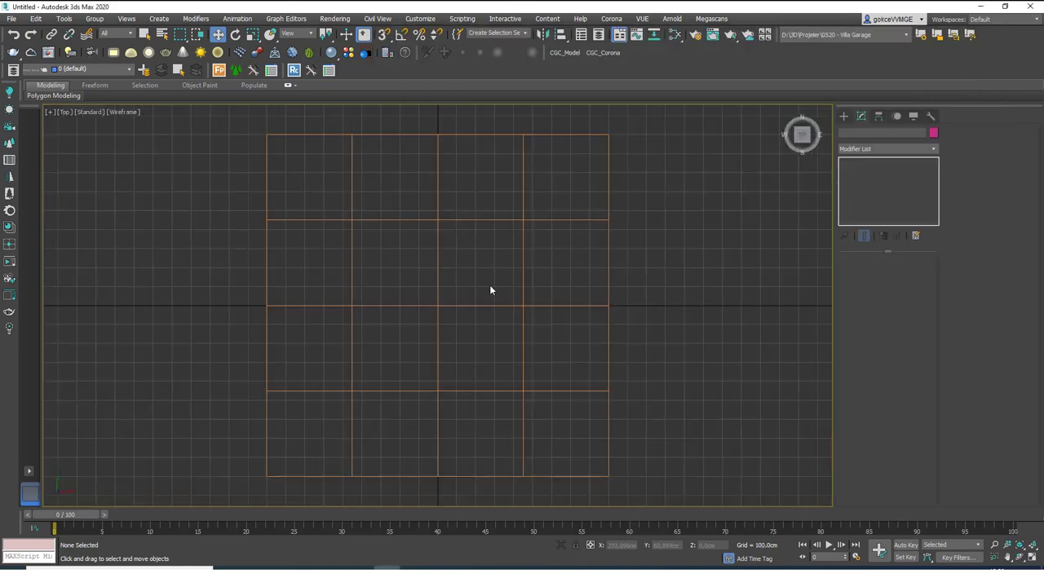
{"action": "scroll", "coordinate": [476, 259], "scroll_direction": "down", "scroll_amount": 3}
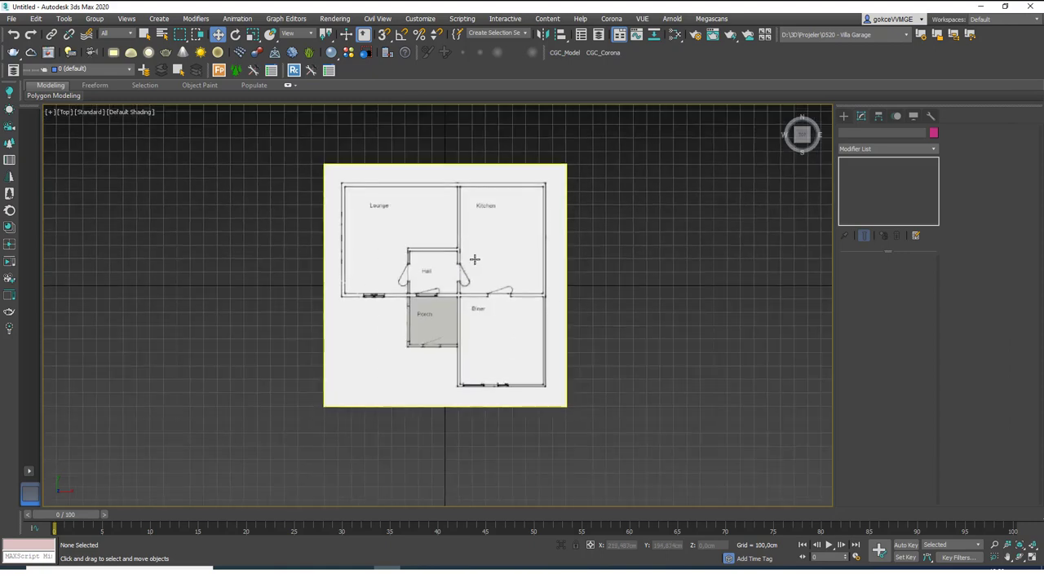
{"action": "scroll", "coordinate": [401, 204], "scroll_direction": "up", "scroll_amount": 2}
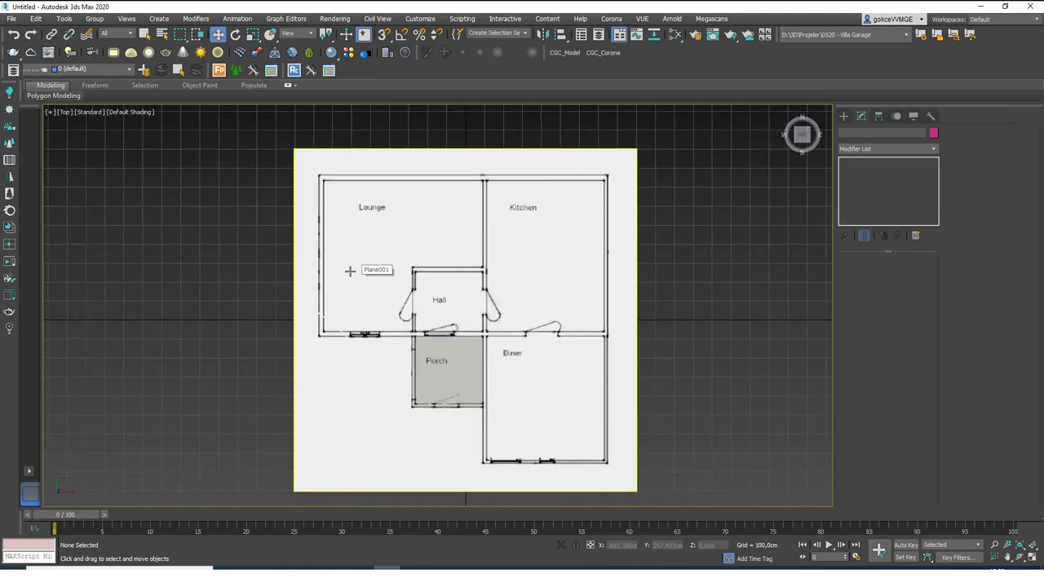
{"action": "middle_click_drag", "start_coordinate": [489, 306], "coordinate": [486, 299]}
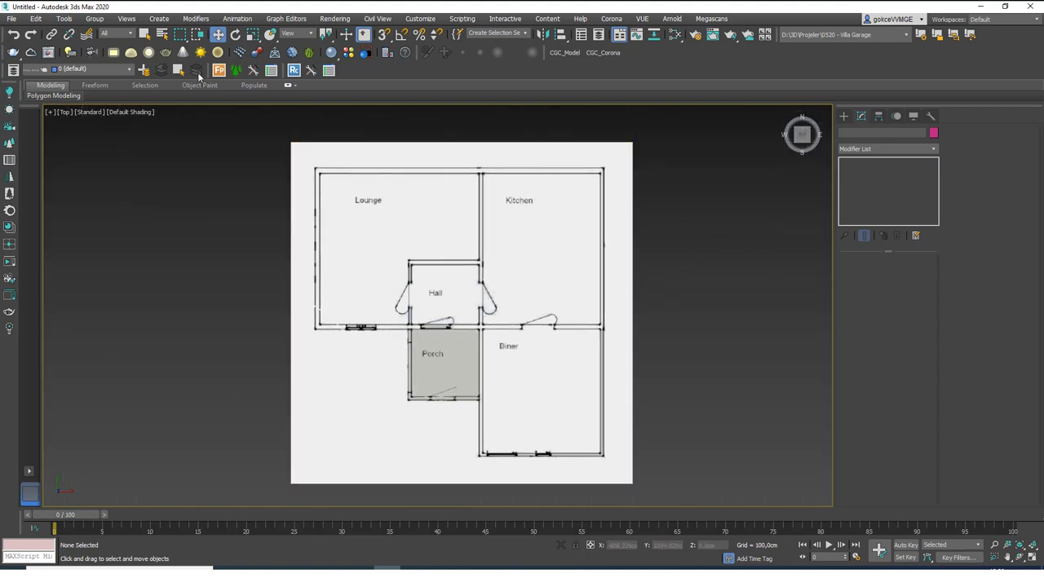
Begin tracing the outer walls with a Line spline from the Lounge's upper-left corner to the Kitchen's upper-right corner.
{"action": "left_click", "coordinate": [843, 116]}
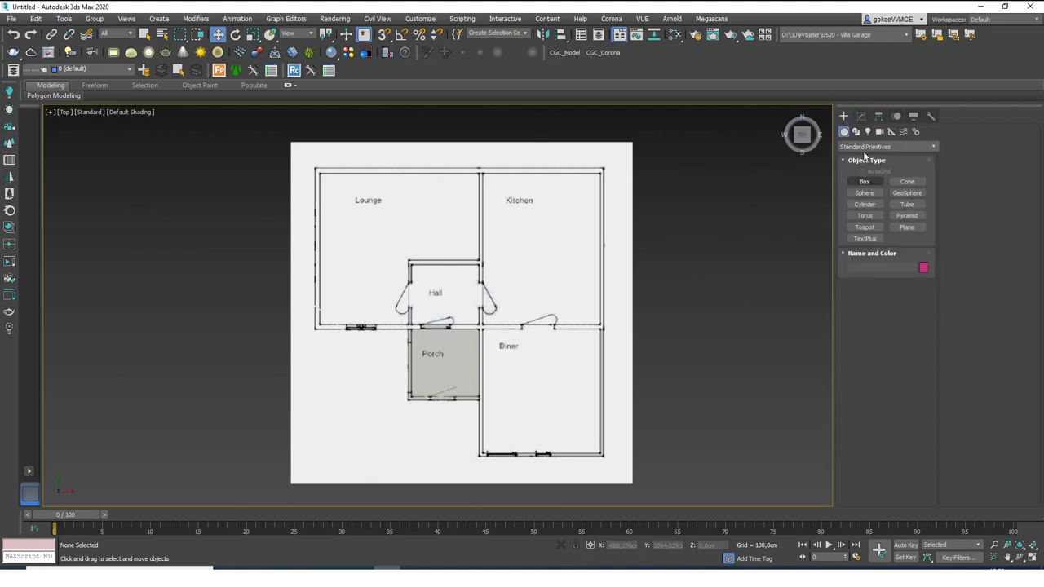
{"action": "left_click", "coordinate": [857, 132]}
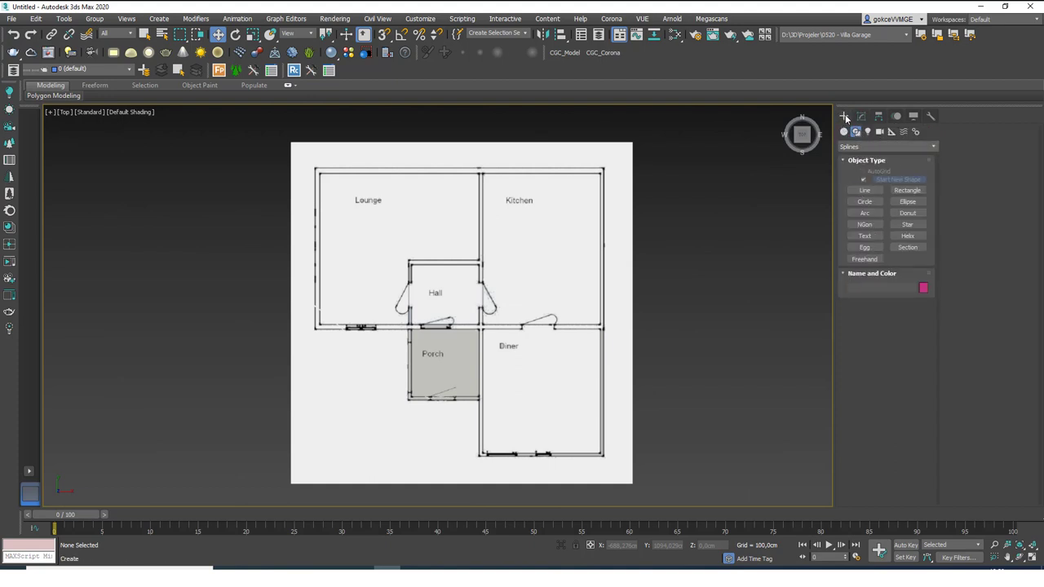
{"action": "left_click", "coordinate": [865, 190]}
{"action": "scroll", "coordinate": [327, 168], "scroll_direction": "up", "scroll_amount": 5}
{"action": "left_click", "coordinate": [329, 166]}
{"action": "scroll", "coordinate": [489, 155], "scroll_direction": "down", "scroll_amount": 5}
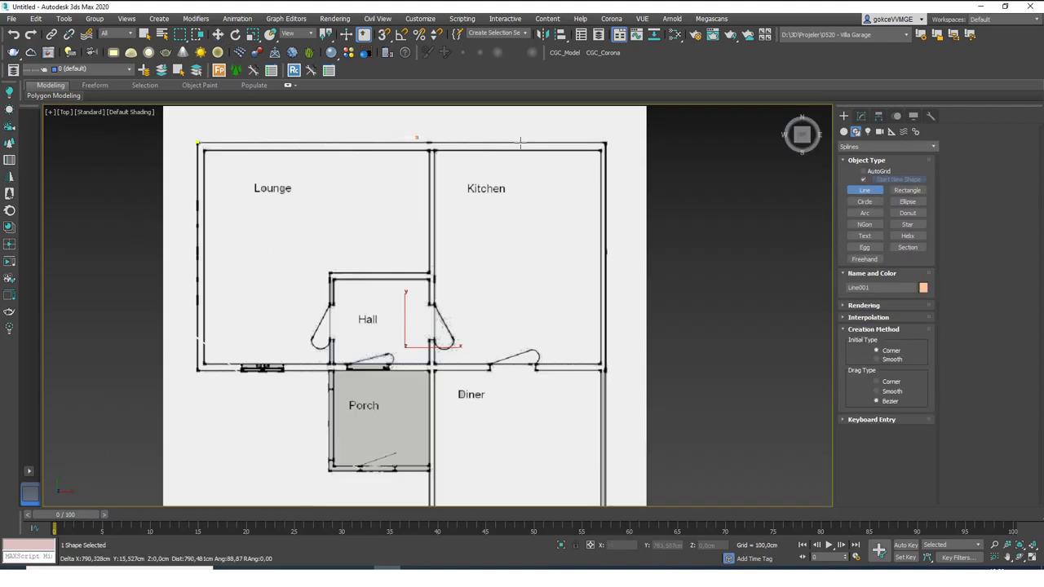
{"action": "scroll", "coordinate": [563, 143], "scroll_direction": "up", "scroll_amount": 4}
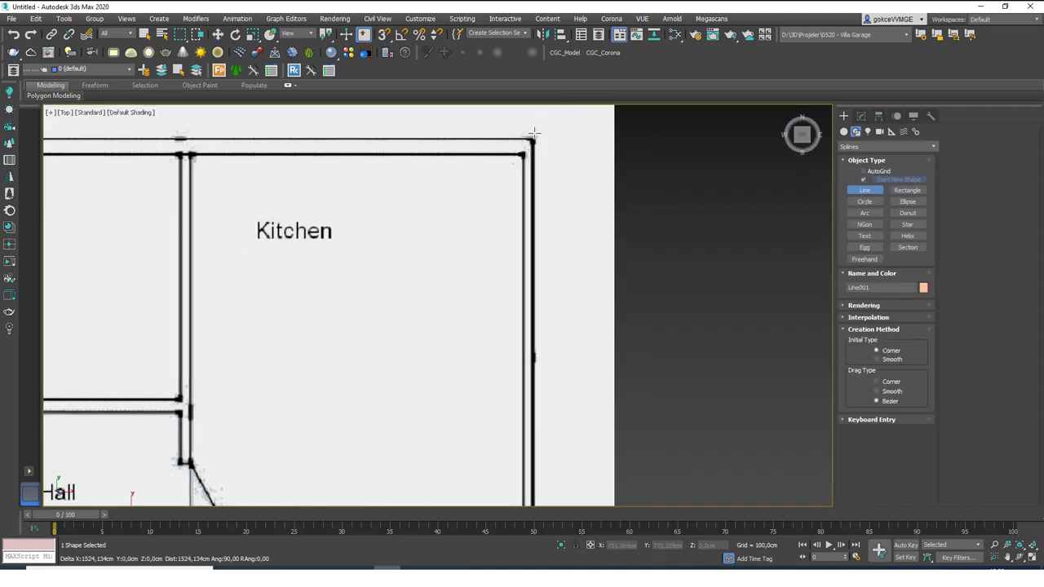
{"action": "left_click", "coordinate": [534, 138], "text": "shift"}
Continue the line around the Diner's outer corners, up to the Porch's upper-right corner and across to the Lounge's lower-left outer corner.
{"action": "scroll", "coordinate": [612, 171], "scroll_direction": "down", "scroll_amount": 4}
{"action": "middle_click_drag", "start_coordinate": [615, 391], "coordinate": [599, 113]}
{"action": "left_click", "coordinate": [553, 284]}
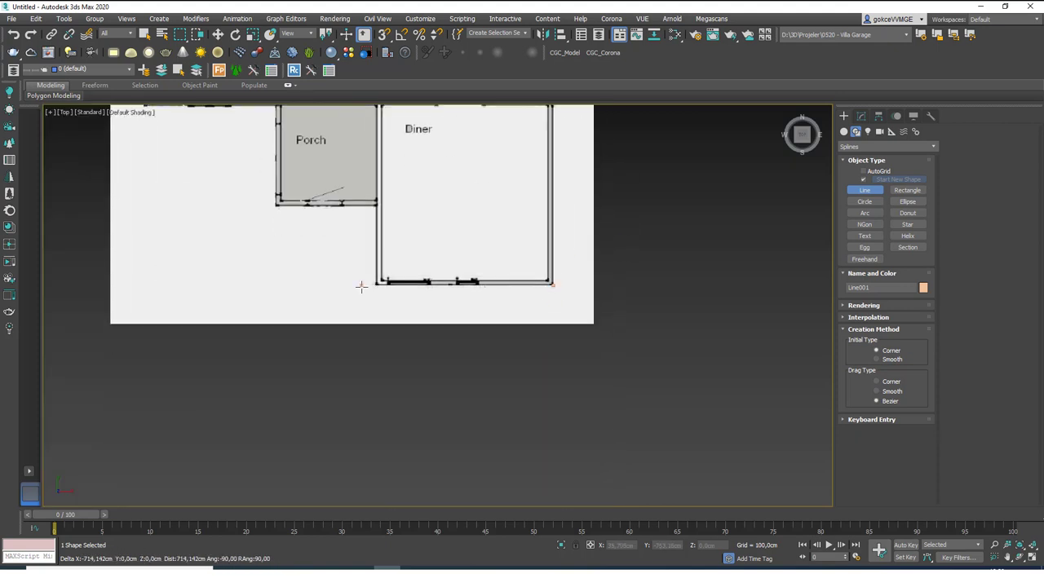
{"action": "left_click", "coordinate": [376, 286], "text": "shift"}
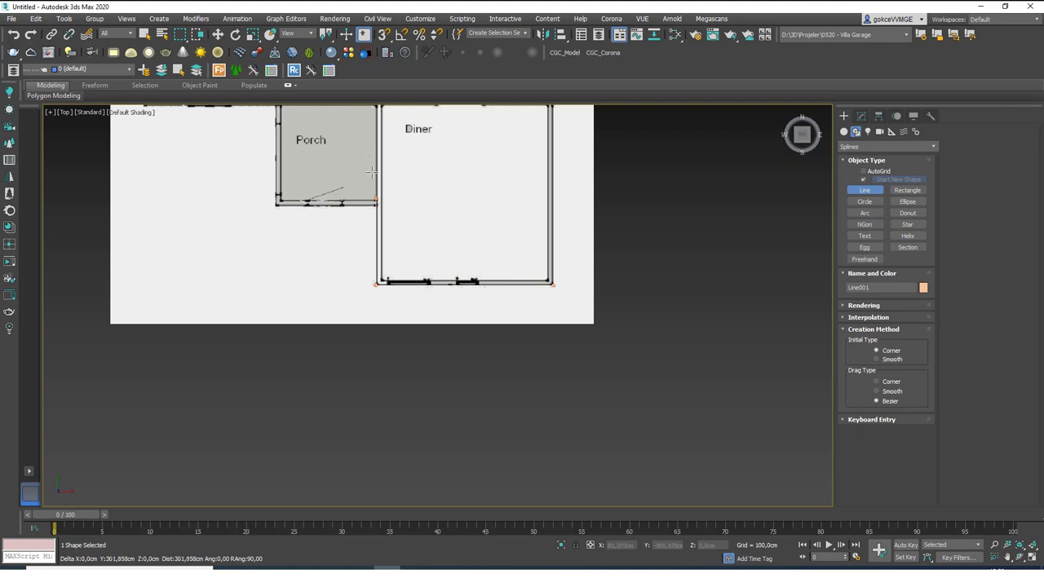
{"action": "middle_click_drag", "start_coordinate": [366, 125], "coordinate": [412, 237]}
{"action": "scroll", "coordinate": [412, 236], "scroll_direction": "up", "scroll_amount": 2}
{"action": "left_click", "coordinate": [430, 209]}
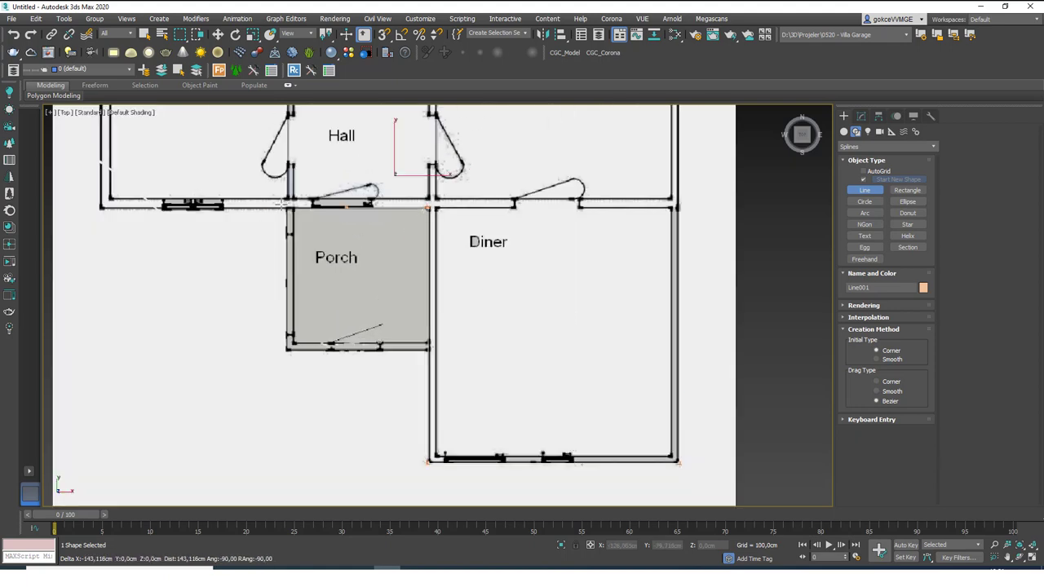
{"action": "left_click", "coordinate": [100, 207], "text": "shift"}
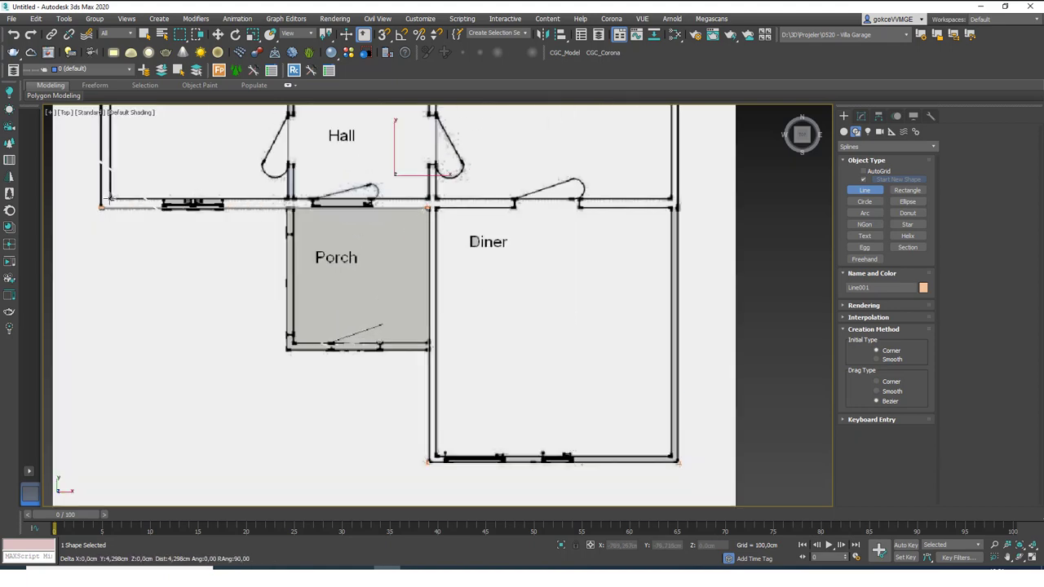
Complete the outline along the Lounge's left outer wall, closing the spline at its starting corner.
{"action": "middle_click_drag", "start_coordinate": [162, 155], "coordinate": [303, 327]}
{"action": "middle_click_drag", "start_coordinate": [255, 172], "coordinate": [280, 354]}
{"action": "left_click", "coordinate": [265, 226]}
{"action": "left_click", "coordinate": [510, 296]}
{"action": "scroll", "coordinate": [403, 210], "scroll_direction": "down", "scroll_amount": 5}
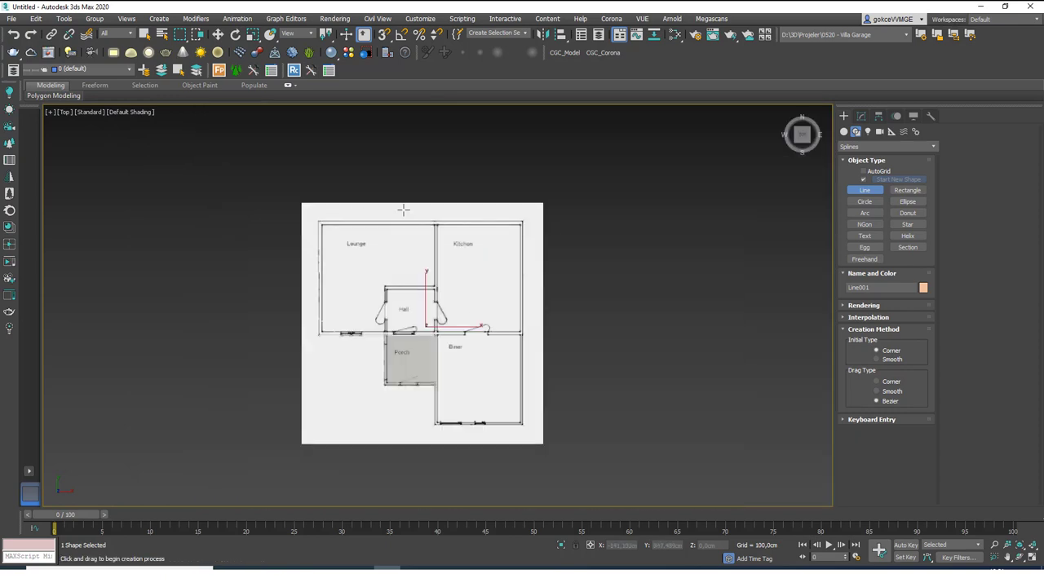
{"action": "key", "text": "w"}
Turn off Show Frozen in Gray in the object properties of the floor plan plane.
{"action": "scroll", "coordinate": [620, 195], "scroll_direction": "up", "scroll_amount": 2}
{"action": "left_click", "coordinate": [620, 194]}
{"action": "left_click", "coordinate": [558, 196]}
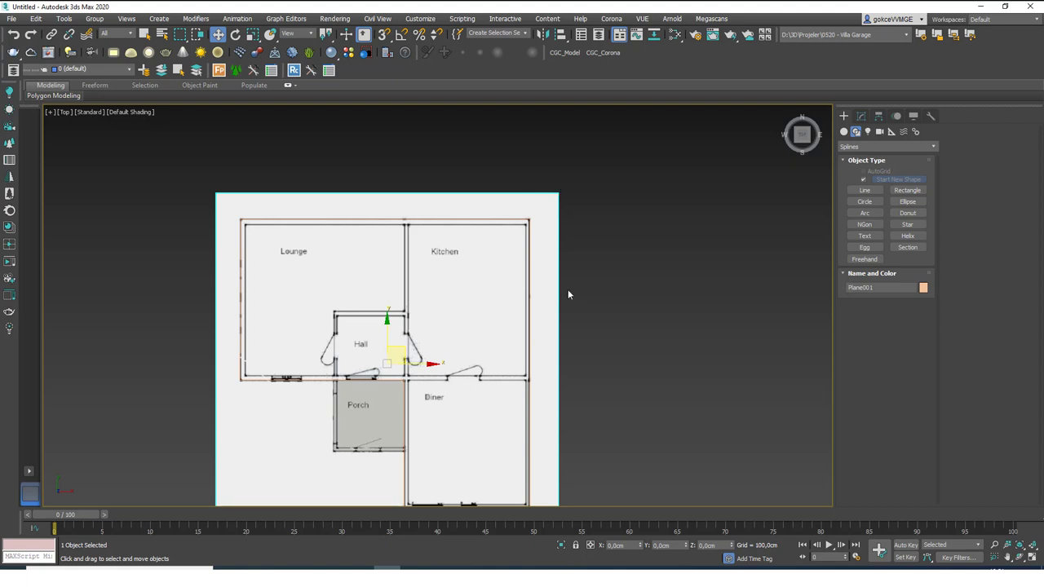
{"action": "left_click", "coordinate": [566, 216]}
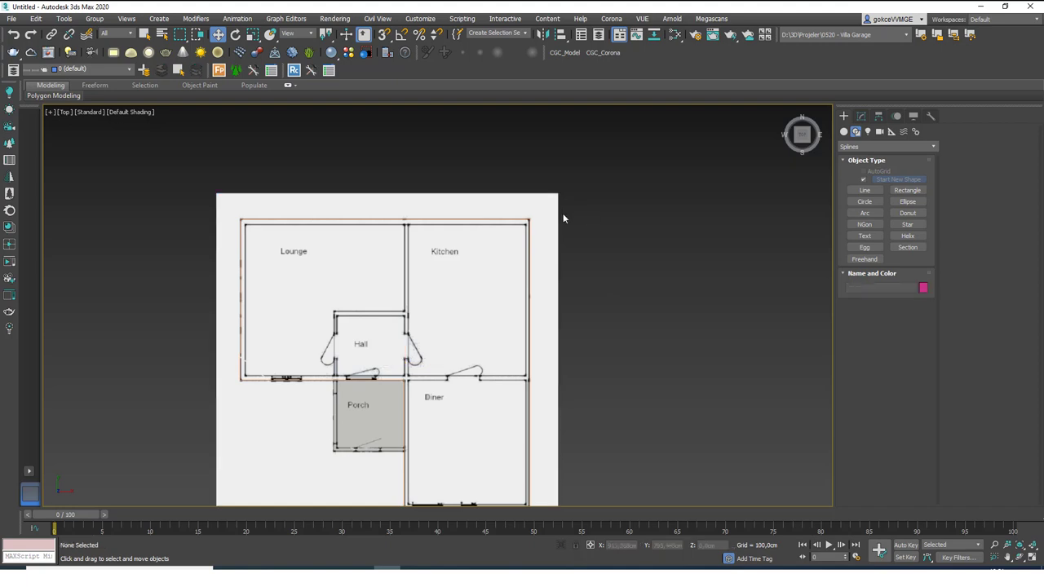
{"action": "left_click", "coordinate": [555, 202]}
{"action": "right_click", "coordinate": [574, 198]}
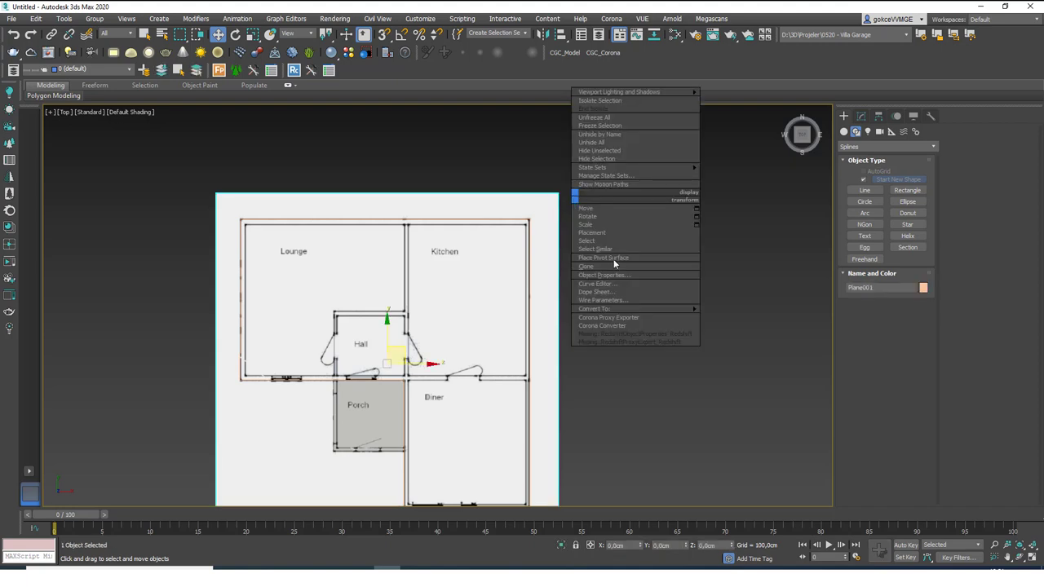
{"action": "left_click", "coordinate": [615, 276]}
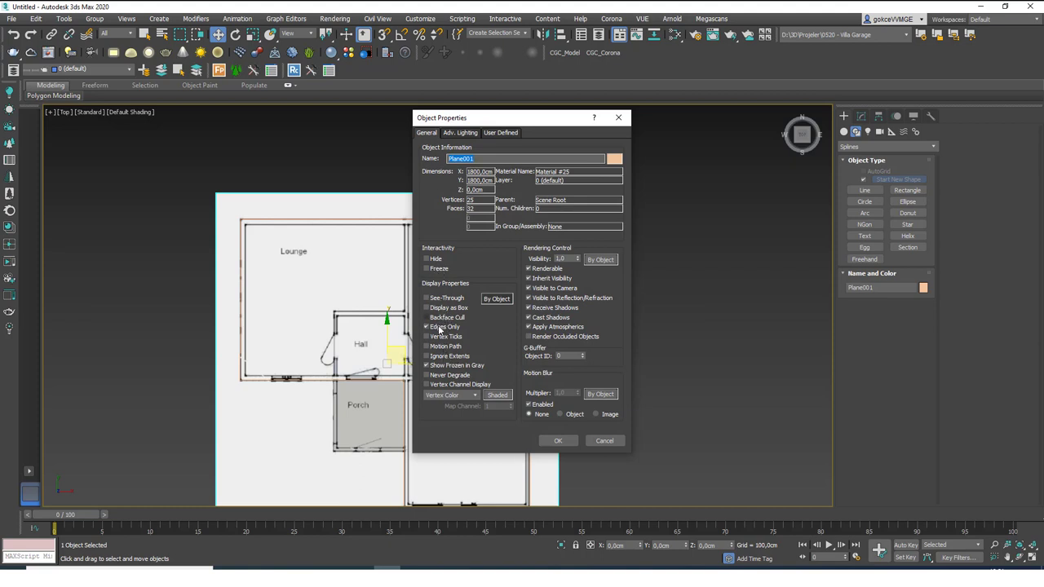
{"action": "left_click", "coordinate": [451, 367]}
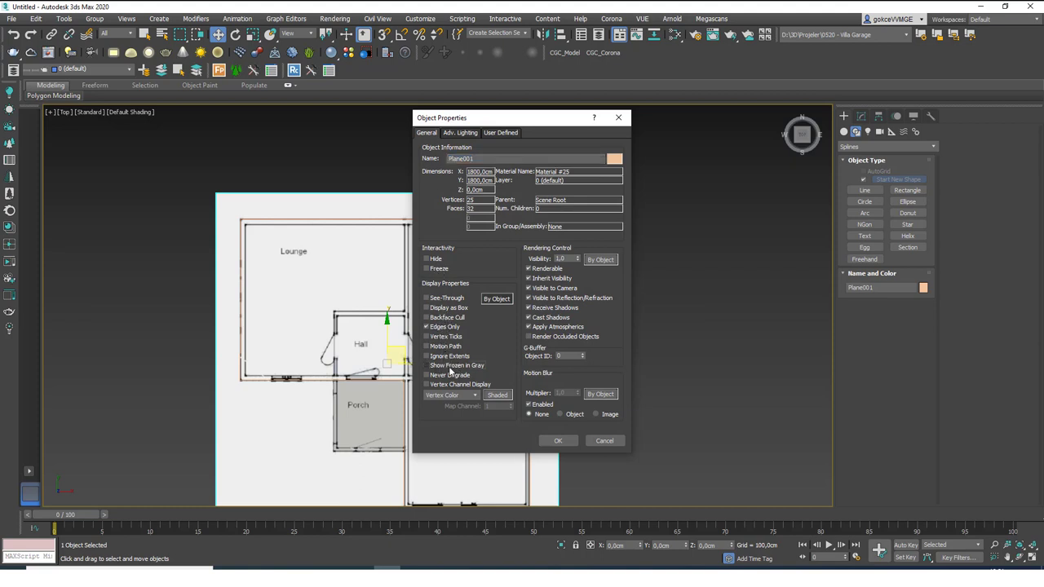
{"action": "left_click", "coordinate": [558, 441]}
{"action": "left_click", "coordinate": [642, 371]}
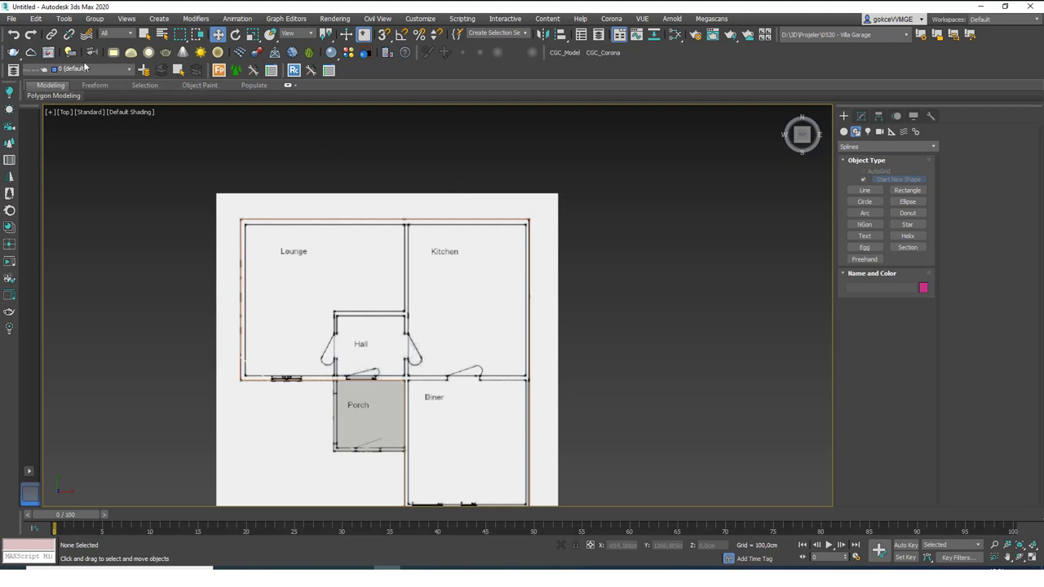
Create a new layer named Ref and move the floor plan plane onto it.
{"action": "left_click", "coordinate": [298, 202]}
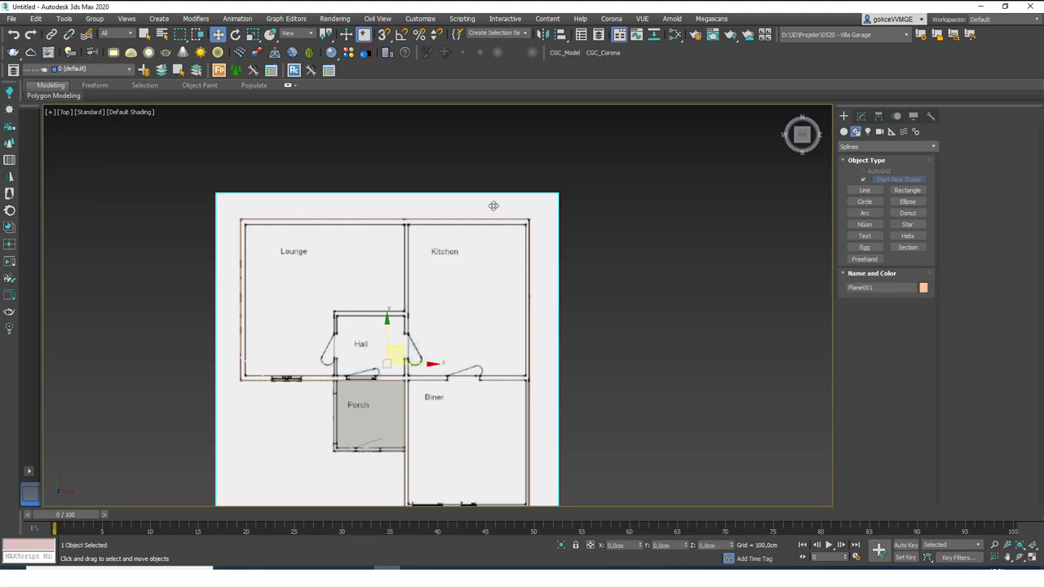
{"action": "left_click", "coordinate": [571, 196]}
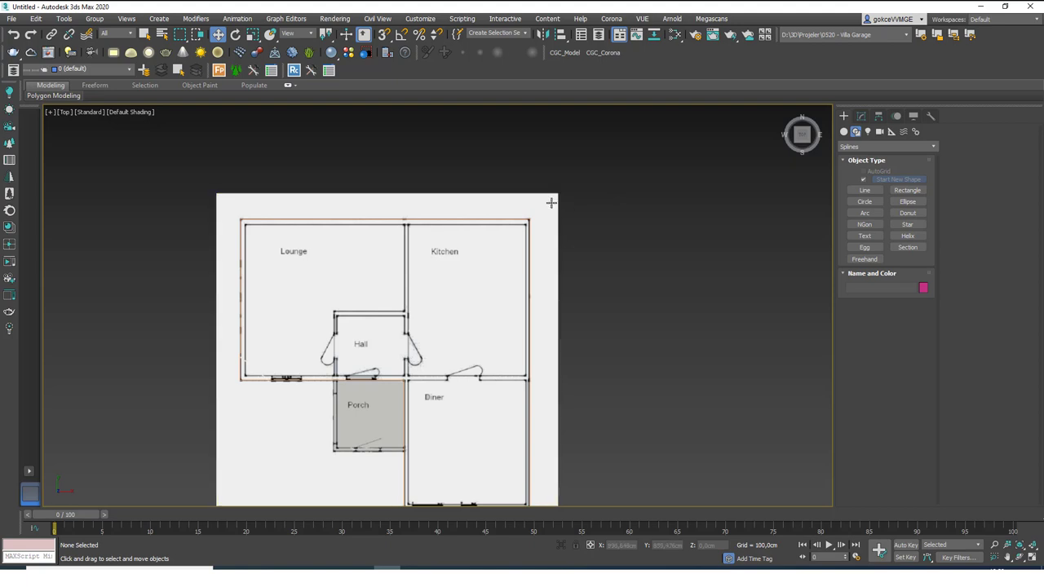
{"action": "left_click", "coordinate": [541, 202]}
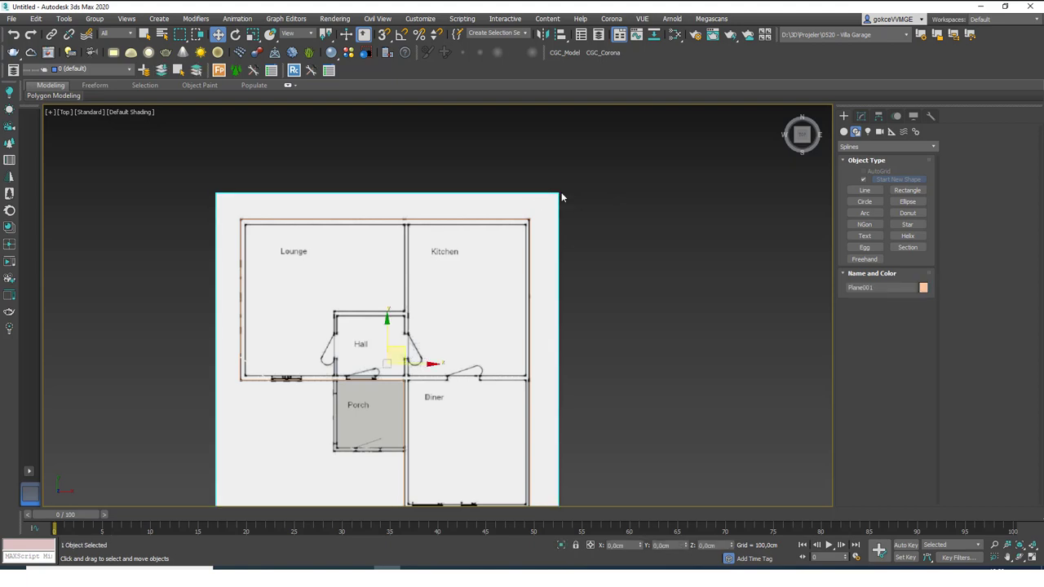
{"action": "left_click", "coordinate": [147, 72]}
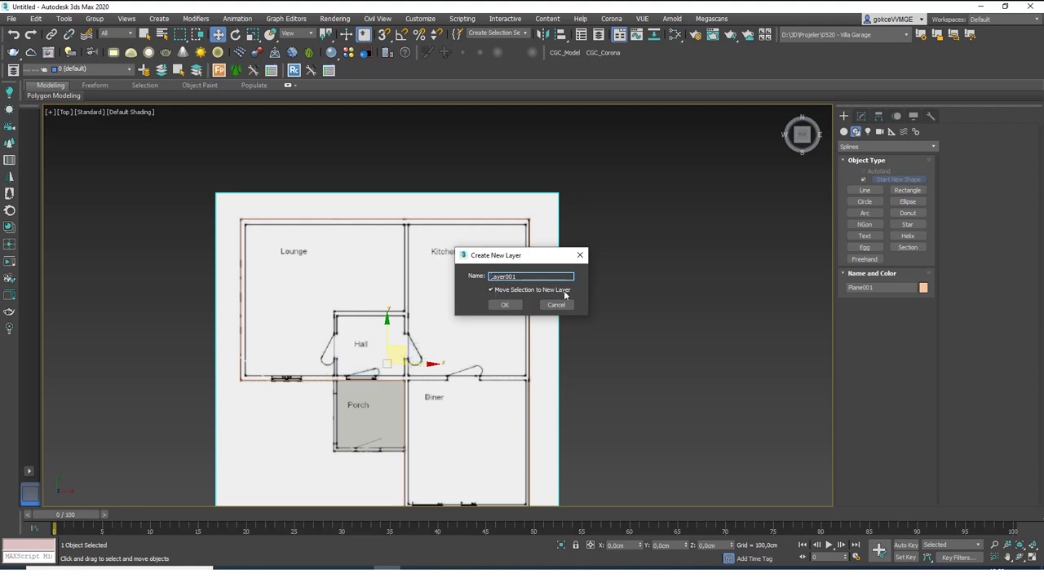
{"action": "left_click", "coordinate": [489, 290]}
{"action": "left_click_drag", "start_coordinate": [525, 277], "coordinate": [499, 266]}
{"action": "left_click_drag", "start_coordinate": [537, 277], "coordinate": [449, 267]}
{"action": "type", "text": "FloorPlan"}
{"action": "key", "text": "ctrl+a"}
{"action": "type", "text": "R"}
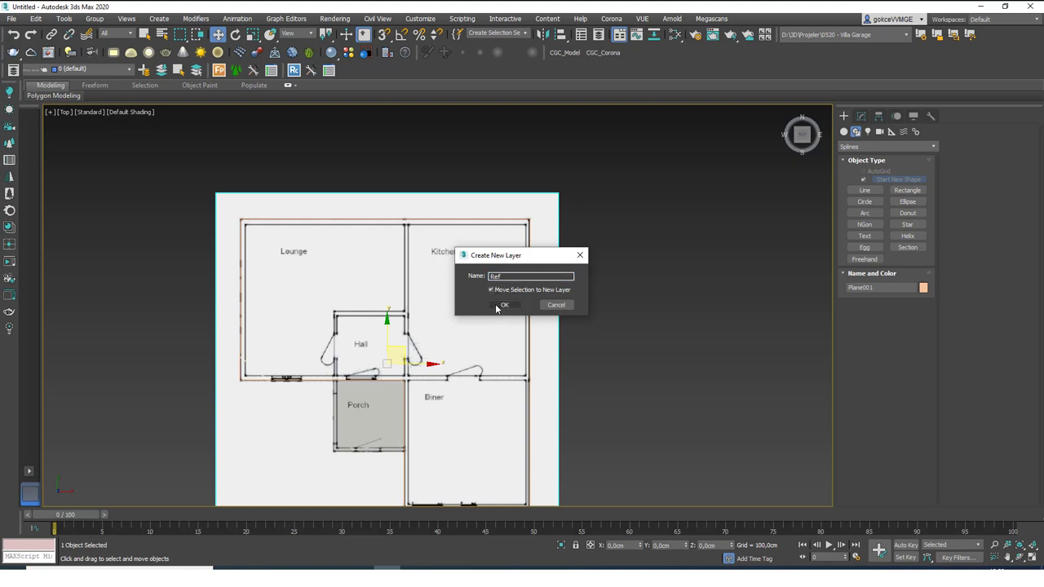
{"action": "left_click", "coordinate": [503, 306]}
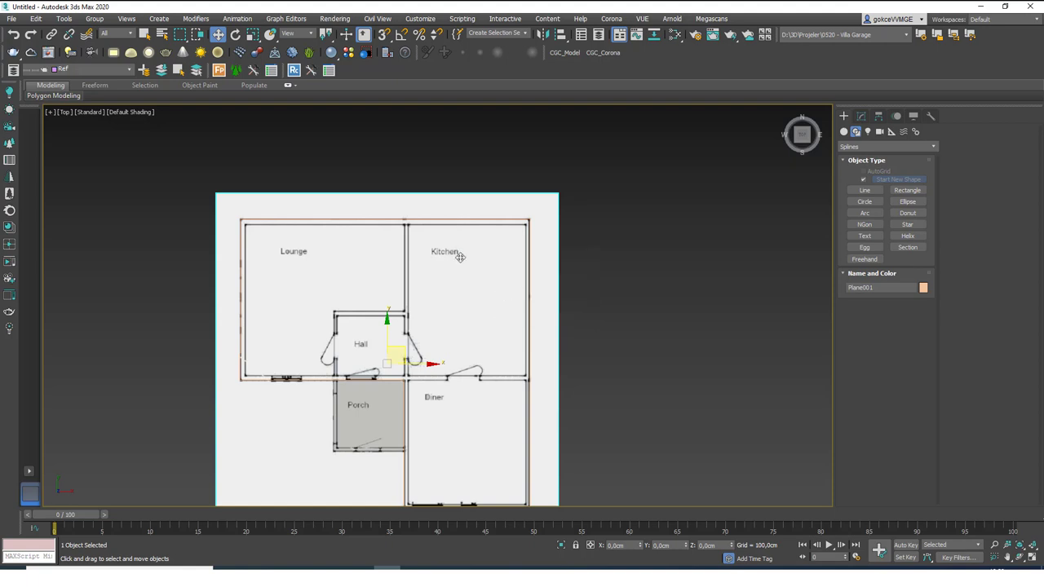
Freeze and unfreeze the Ref layer, and make 0 (default) the current layer.
{"action": "left_click", "coordinate": [86, 69]}
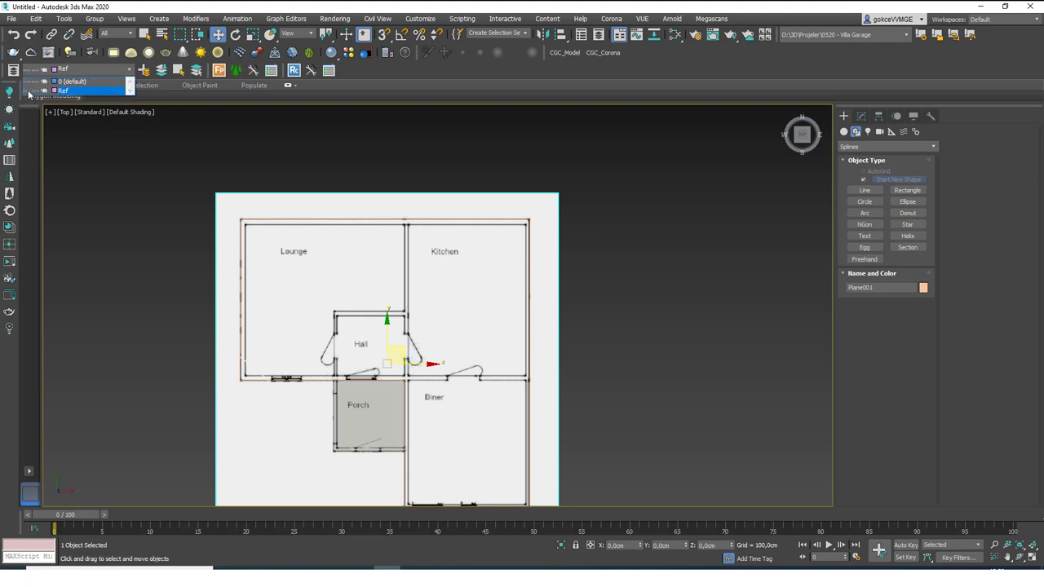
{"action": "left_click", "coordinate": [35, 90]}
{"action": "left_click", "coordinate": [35, 90]}
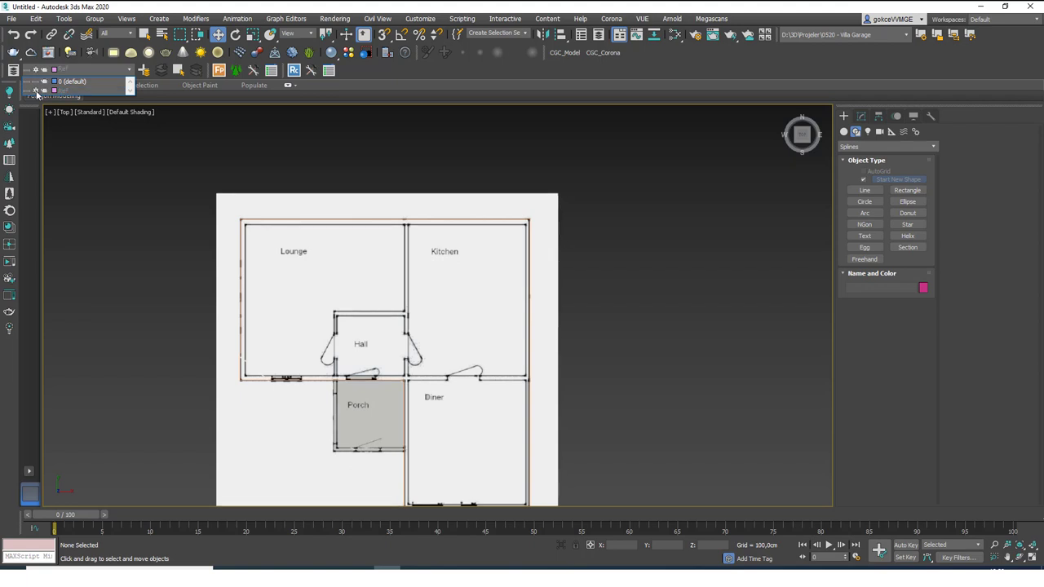
{"action": "left_click", "coordinate": [35, 90]}
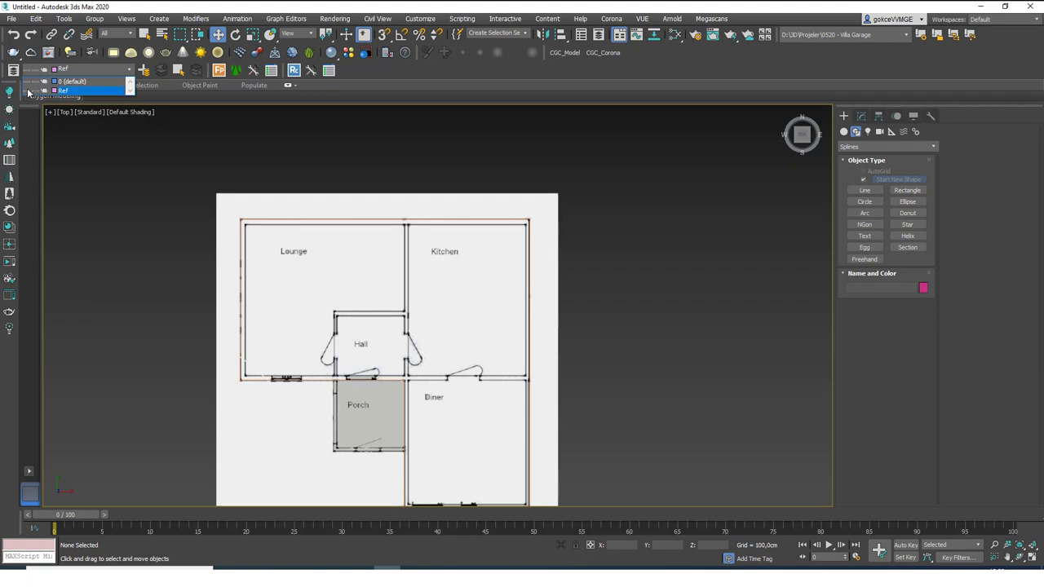
{"action": "left_click", "coordinate": [84, 82]}
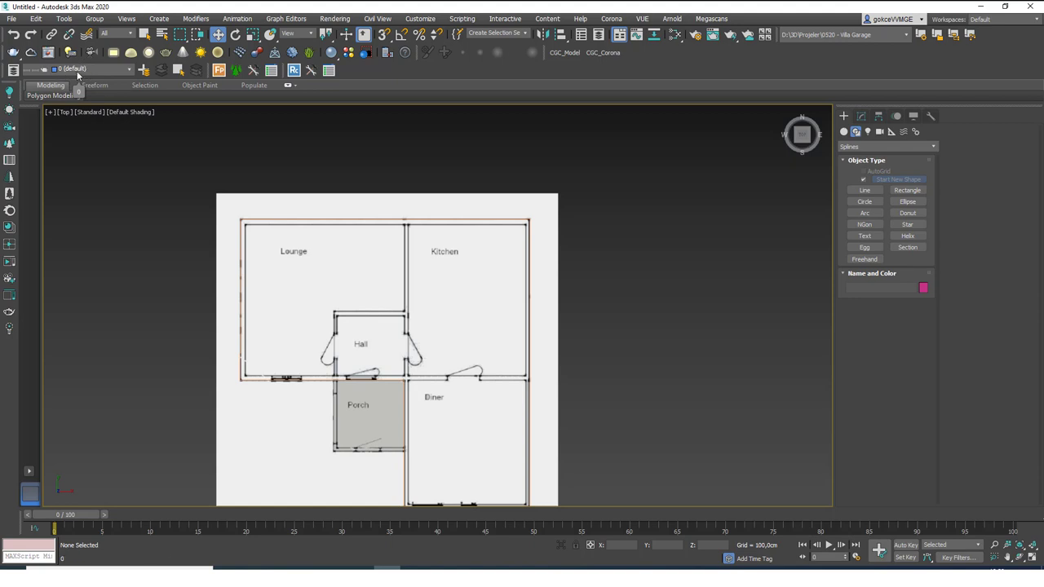
Hide the Ref layer that holds the floor plan plane.
{"action": "left_click", "coordinate": [101, 71]}
{"action": "left_click", "coordinate": [28, 93]}
{"action": "left_click", "coordinate": [28, 93]}
{"action": "left_click", "coordinate": [28, 93]}
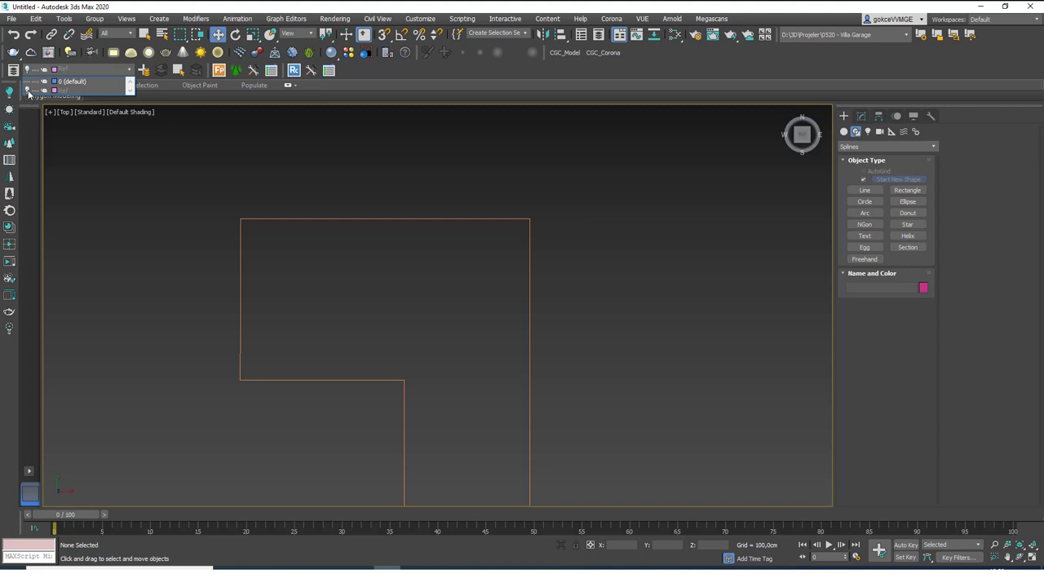
Select the traced wall outline and enter its vertex editing mode.
{"action": "middle_click_drag", "start_coordinate": [406, 276], "coordinate": [404, 253]}
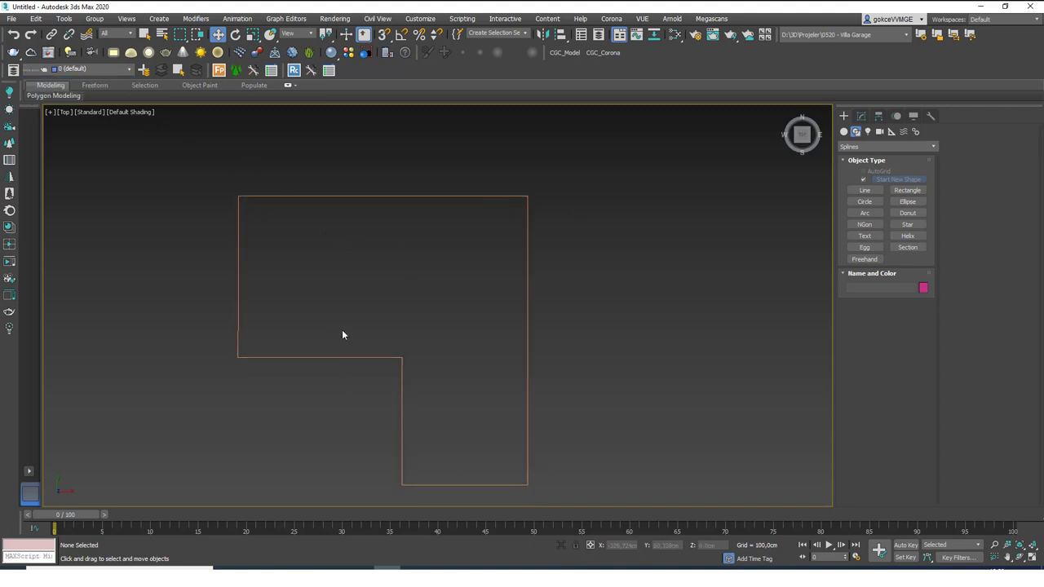
{"action": "scroll", "coordinate": [235, 308], "scroll_direction": "up", "scroll_amount": 5}
{"action": "middle_click_drag", "start_coordinate": [251, 340], "coordinate": [277, 399]}
{"action": "scroll", "coordinate": [278, 398], "scroll_direction": "down", "scroll_amount": 3}
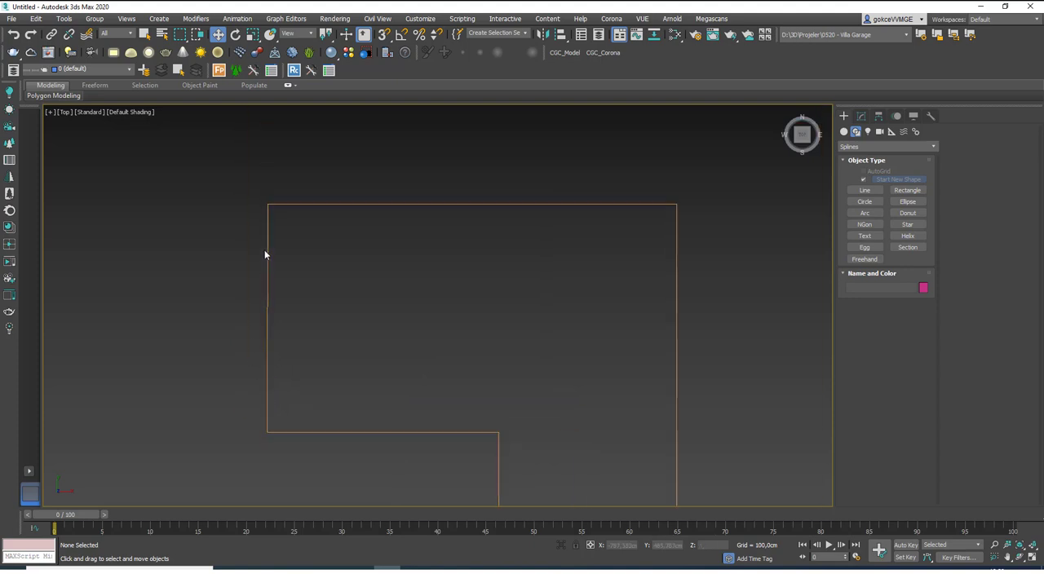
{"action": "left_click", "coordinate": [268, 363]}
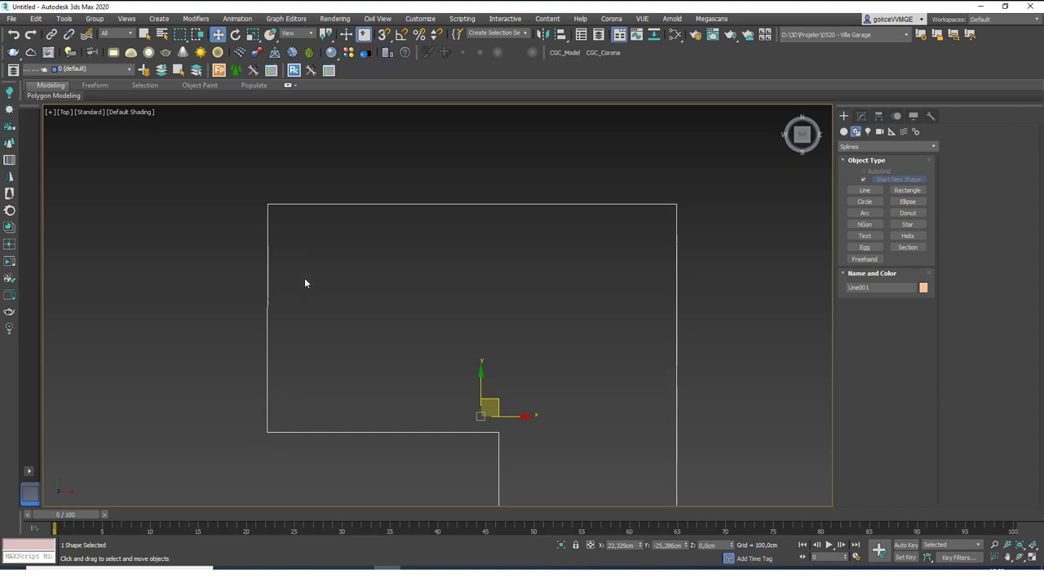
{"action": "left_click", "coordinate": [860, 116]}
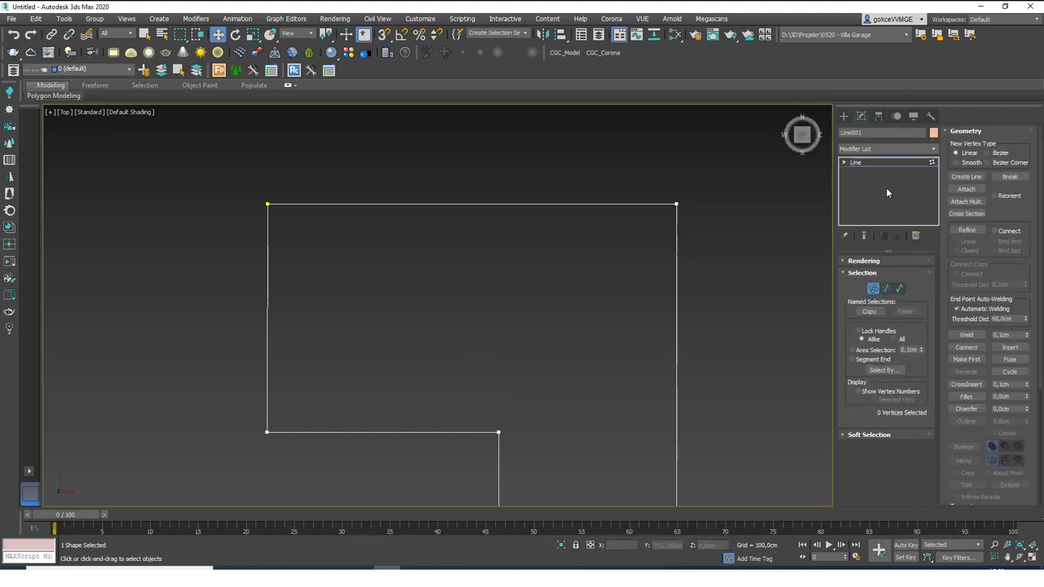
{"action": "left_click", "coordinate": [872, 289]}
Try to straighten the outline's left side by giving its lower-left vertex the upper-left vertex's X position, -772,259 cm.
{"action": "left_click_drag", "start_coordinate": [251, 184], "coordinate": [288, 233]}
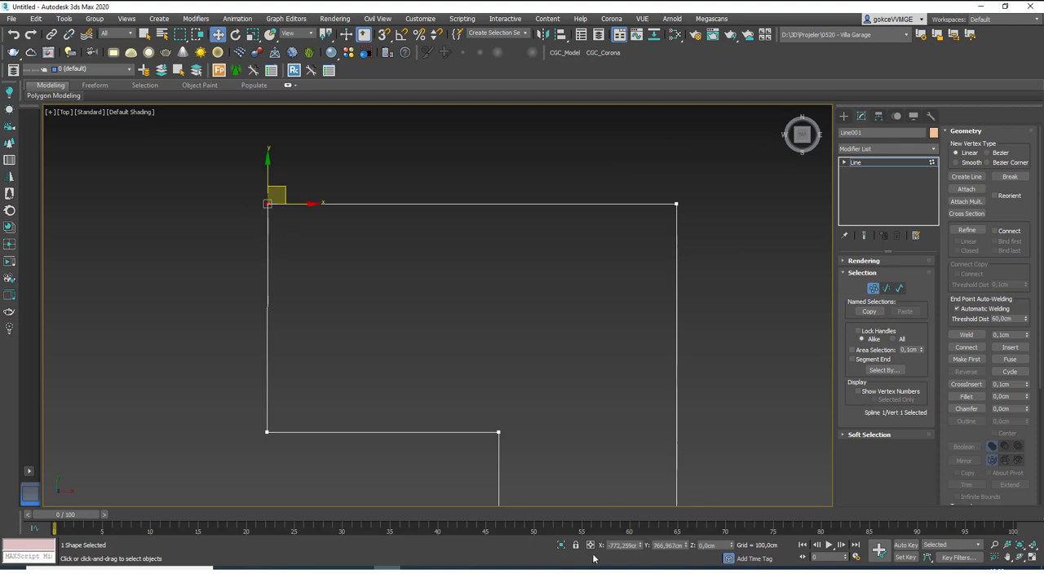
{"action": "double_click", "coordinate": [627, 546]}
{"action": "left_click_drag", "start_coordinate": [249, 440], "coordinate": [286, 418]}
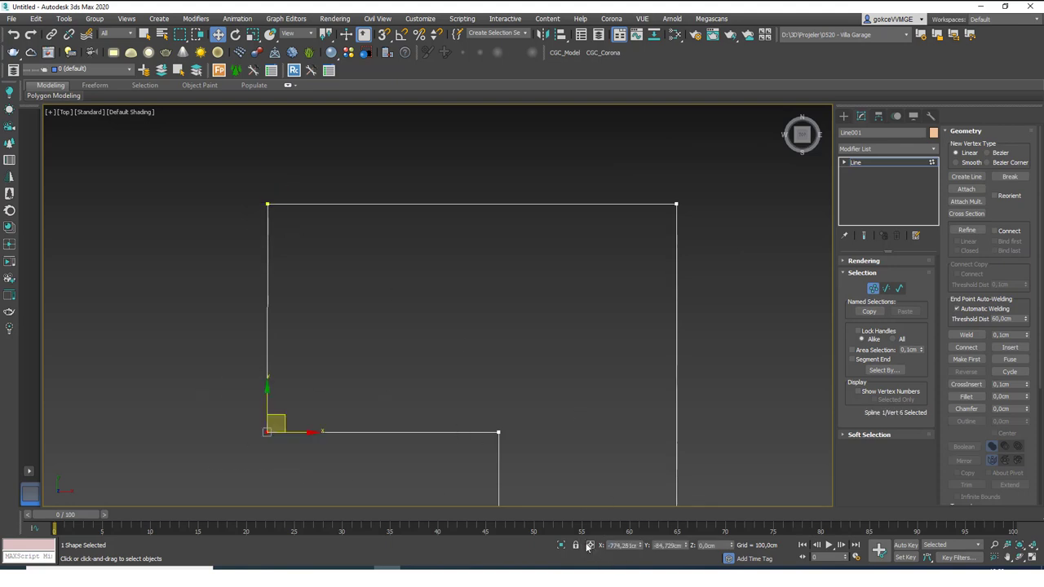
{"action": "double_click", "coordinate": [624, 546]}
{"action": "middle_click_drag", "start_coordinate": [459, 401], "coordinate": [469, 394]}
{"action": "left_click", "coordinate": [487, 364]}
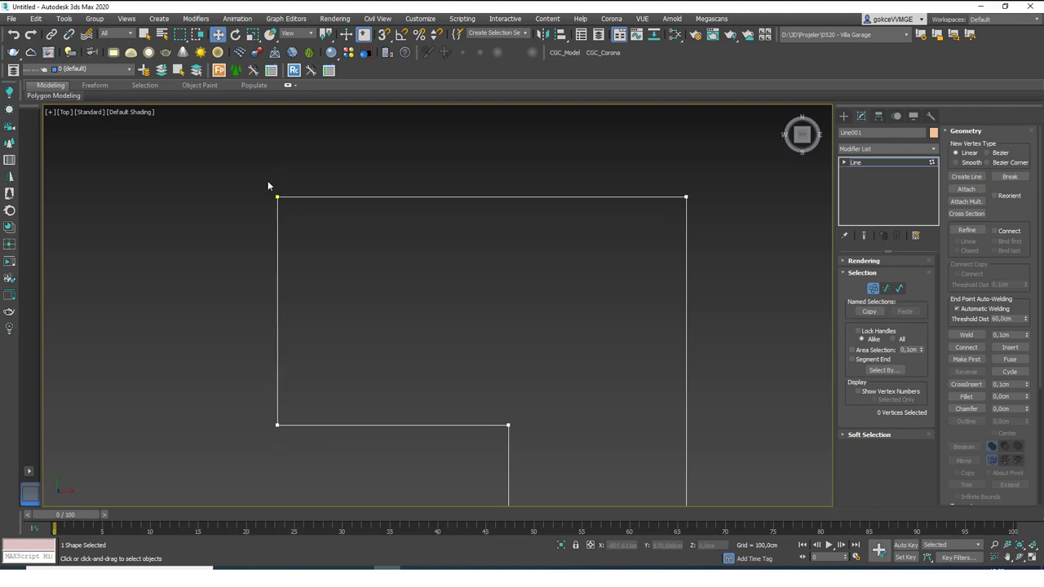
{"action": "middle_click_drag", "start_coordinate": [324, 341], "coordinate": [325, 338]}
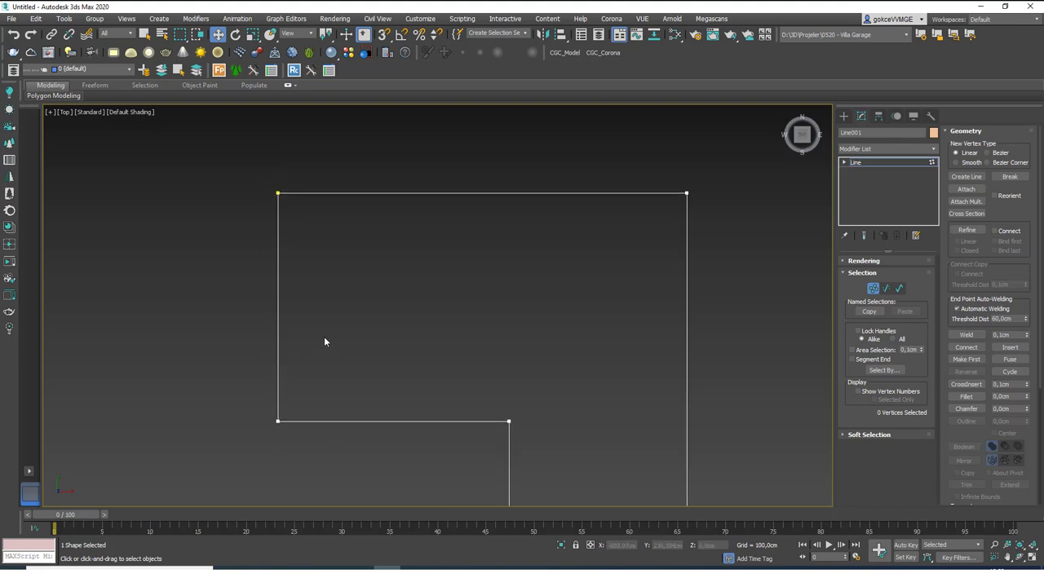
{"action": "key", "text": "ctrl+z"}
{"action": "key", "text": "ctrl+z"}
Straighten the outline's left side by selecting its segment and scaling it flat along the X axis, and leave sub-object editing.
{"action": "key", "text": "2"}
{"action": "left_click_drag", "start_coordinate": [326, 285], "coordinate": [253, 310]}
{"action": "key", "text": "r"}
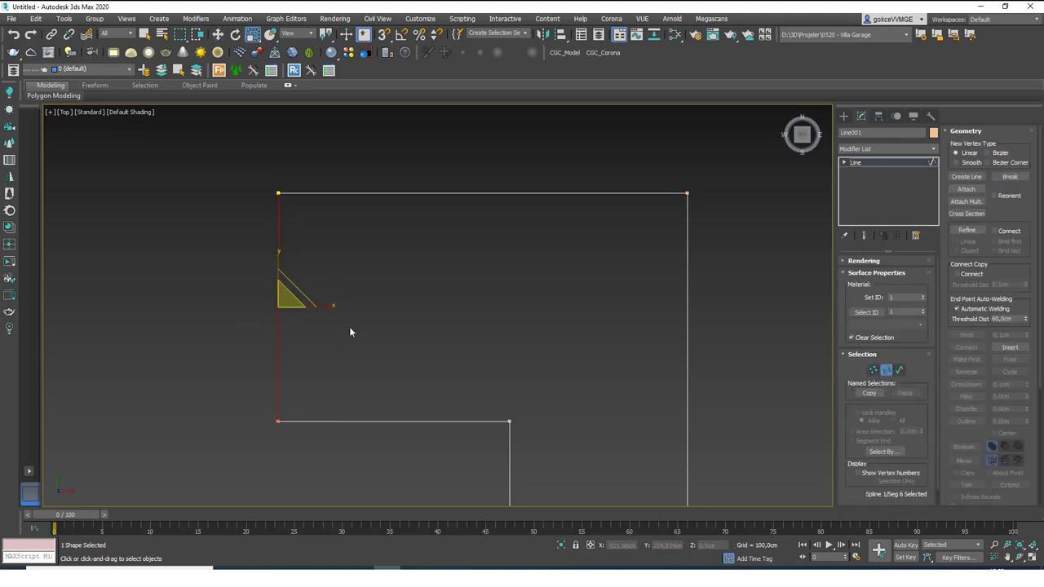
{"action": "left_click_drag", "start_coordinate": [332, 311], "coordinate": [38, 279]}
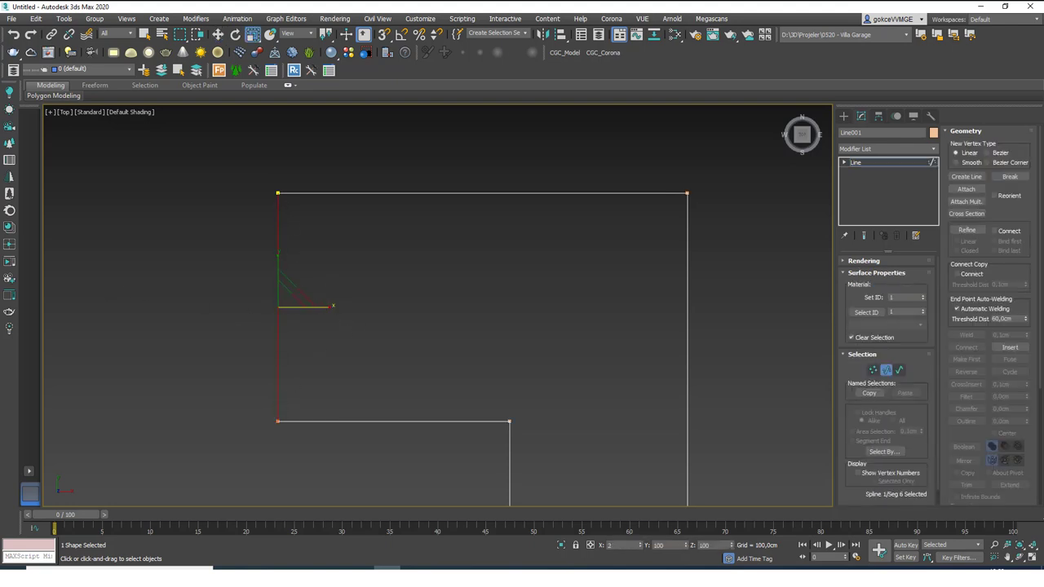
{"action": "key", "text": "1"}
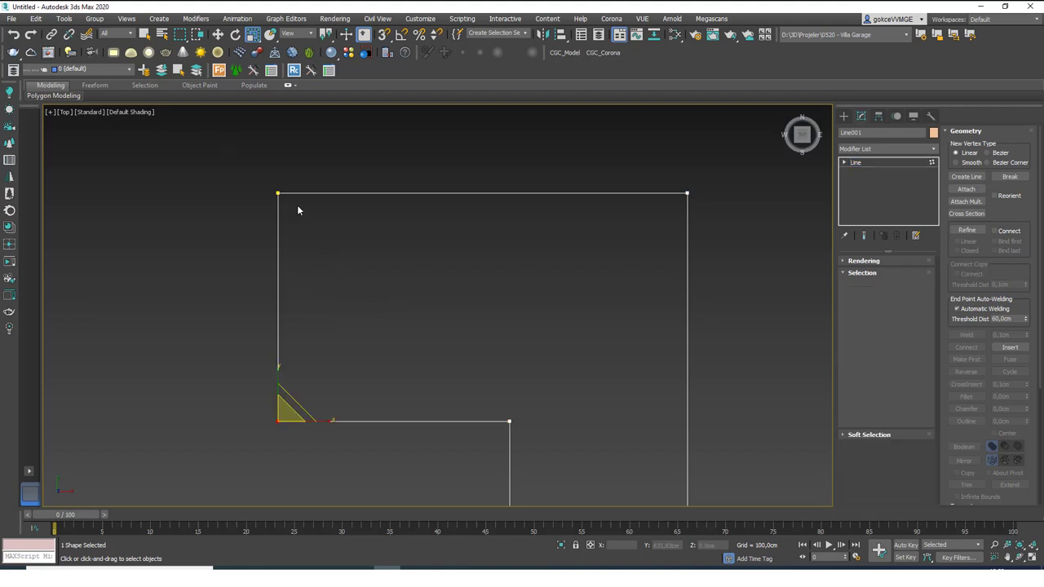
{"action": "key", "text": "1"}
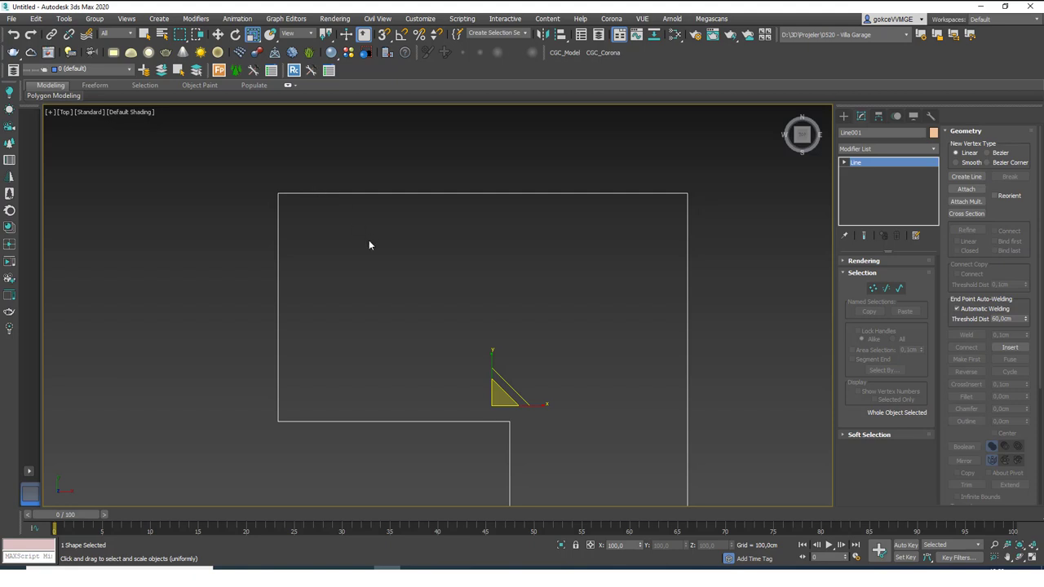
Unhide the Ref layer that holds the floor plan plane.
{"action": "scroll", "coordinate": [384, 271], "scroll_direction": "down", "scroll_amount": 2}
{"action": "scroll", "coordinate": [396, 255], "scroll_direction": "up", "scroll_amount": 2}
{"action": "scroll", "coordinate": [408, 258], "scroll_direction": "down", "scroll_amount": 2}
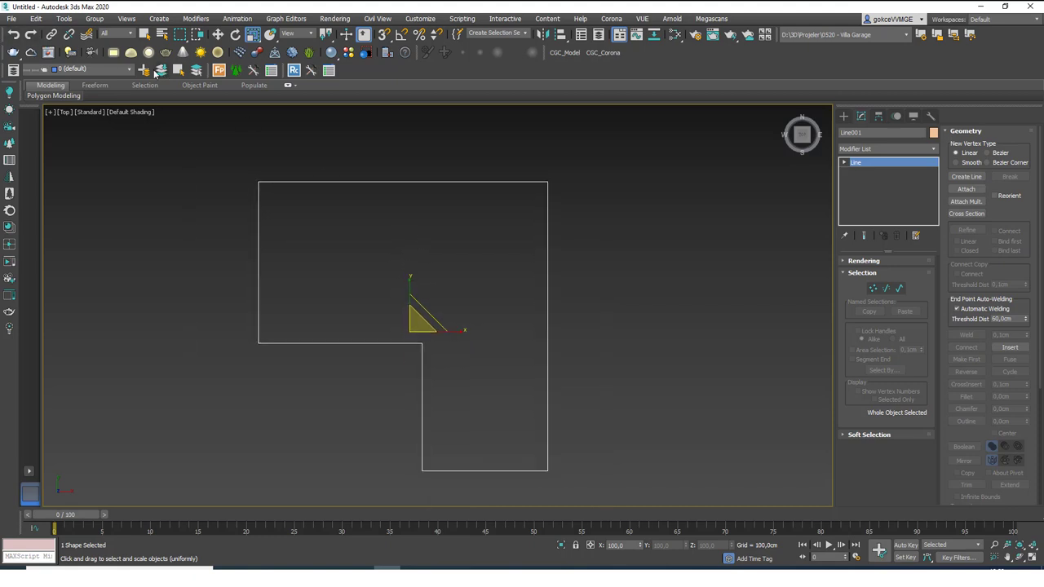
{"action": "left_click", "coordinate": [115, 71]}
{"action": "left_click", "coordinate": [28, 92]}
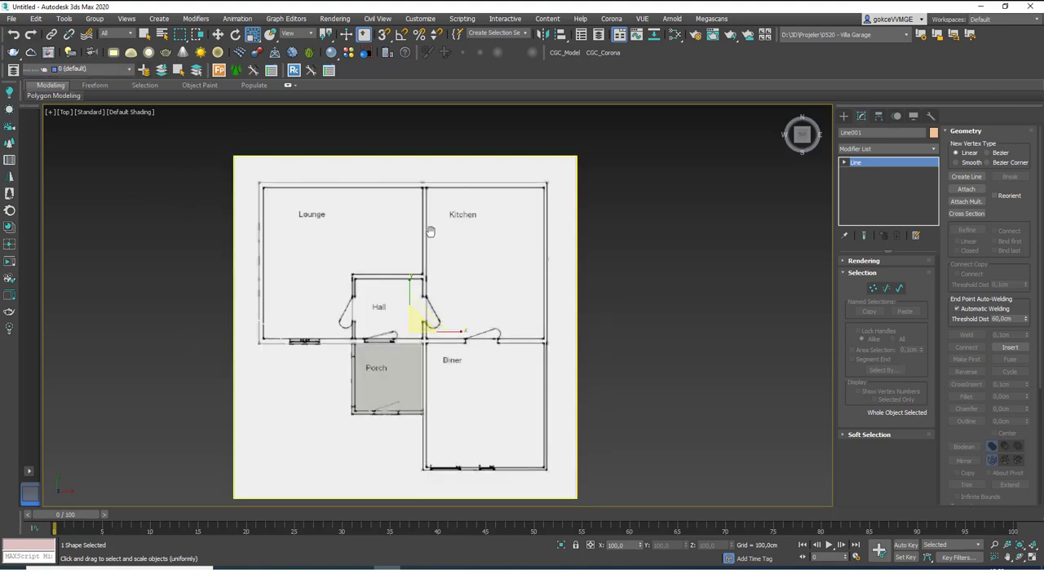
{"action": "key", "text": "ctrl+a"}
Select the wall outline's spline and offset it inward with a 20 cm Outline.
{"action": "scroll", "coordinate": [590, 212], "scroll_direction": "up", "scroll_amount": 2}
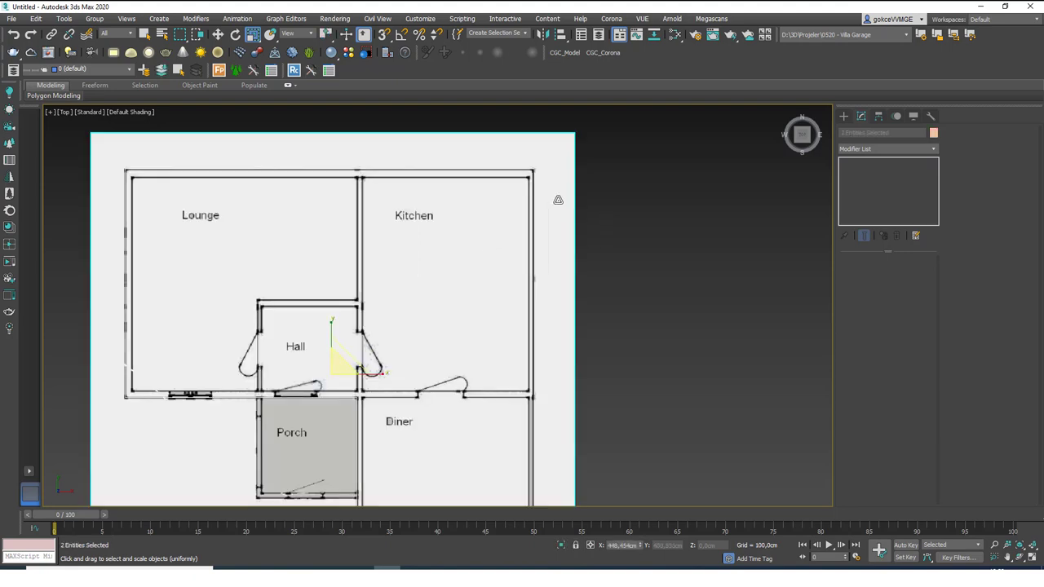
{"action": "left_click", "coordinate": [531, 173]}
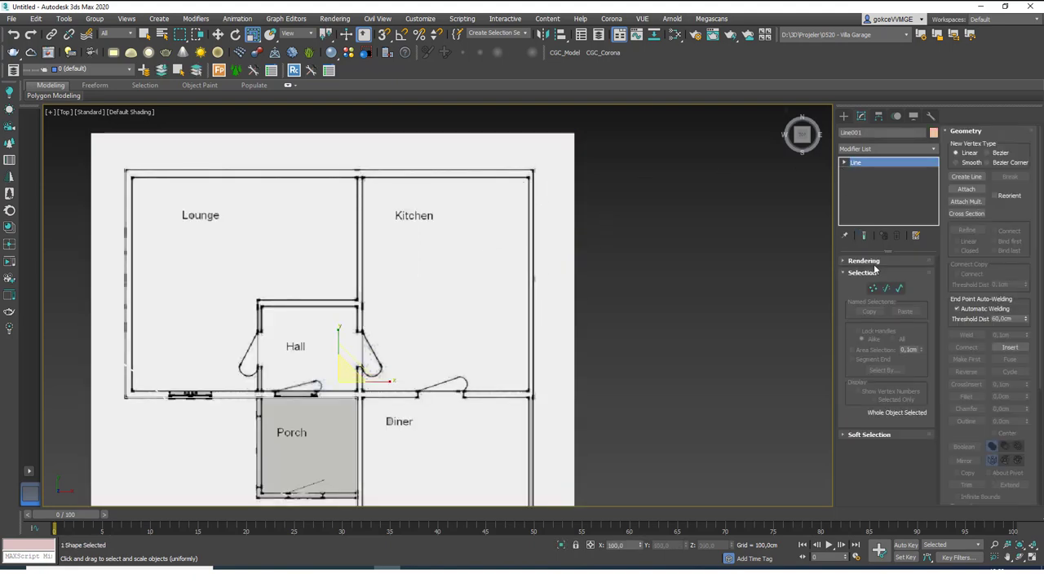
{"action": "left_click", "coordinate": [899, 289]}
{"action": "left_click", "coordinate": [528, 228]}
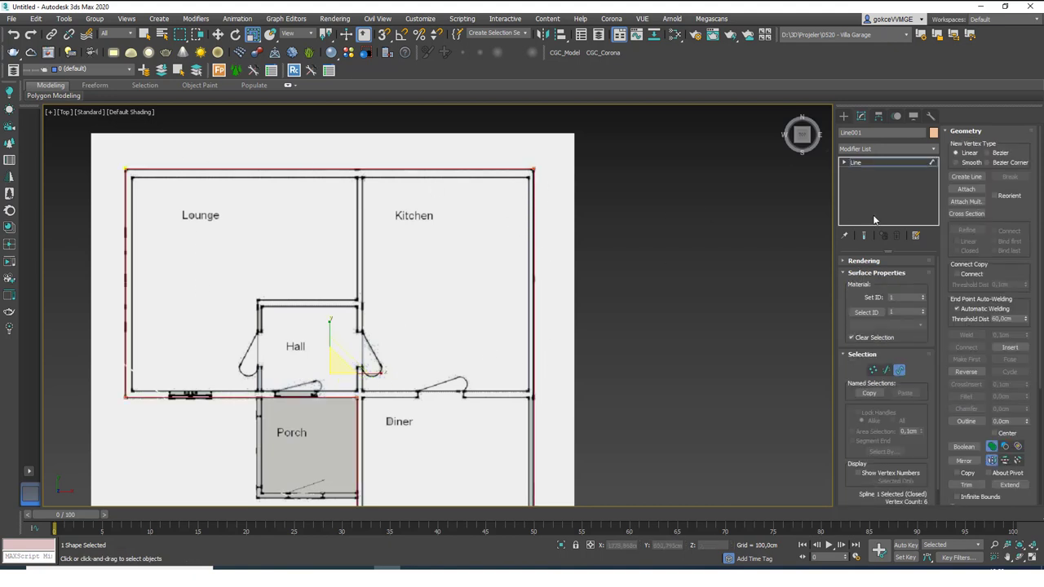
{"action": "left_click_drag", "start_coordinate": [1012, 421], "coordinate": [942, 414]}
{"action": "type", "text": "20"}
{"action": "key", "text": "Return"}
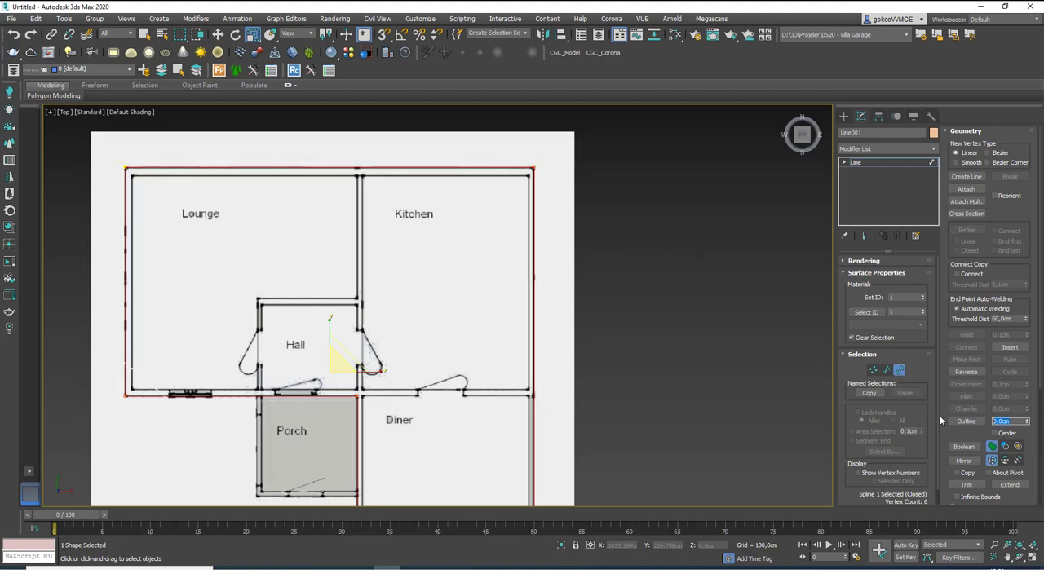
Compare the offset inner spline with the floor plan's inner wall lines at the corners and along each side.
{"action": "scroll", "coordinate": [528, 179], "scroll_direction": "up", "scroll_amount": 5}
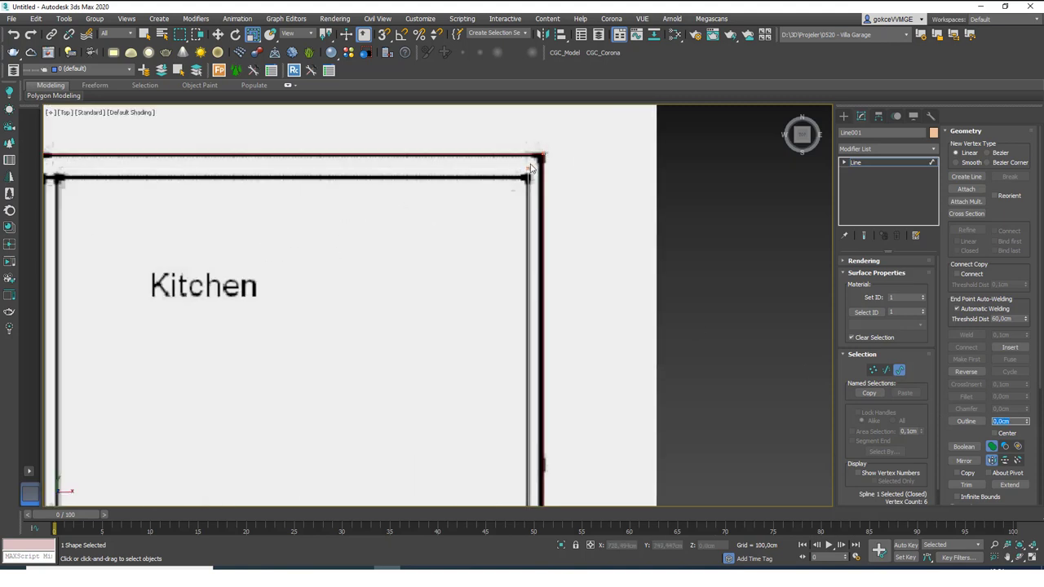
{"action": "scroll", "coordinate": [517, 204], "scroll_direction": "down", "scroll_amount": 5}
{"action": "scroll", "coordinate": [520, 184], "scroll_direction": "up", "scroll_amount": 7}
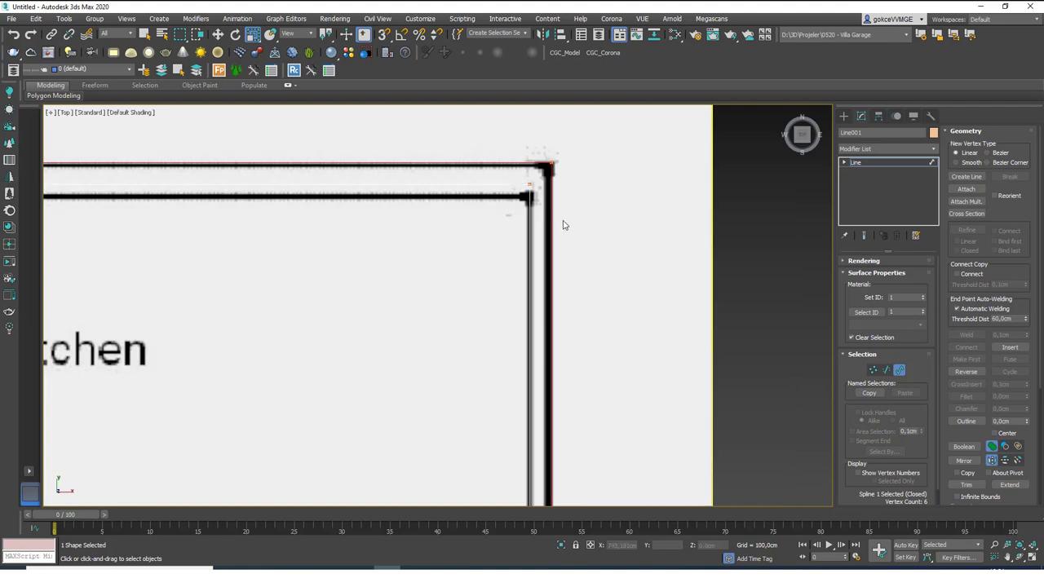
{"action": "scroll", "coordinate": [557, 241], "scroll_direction": "down", "scroll_amount": 7}
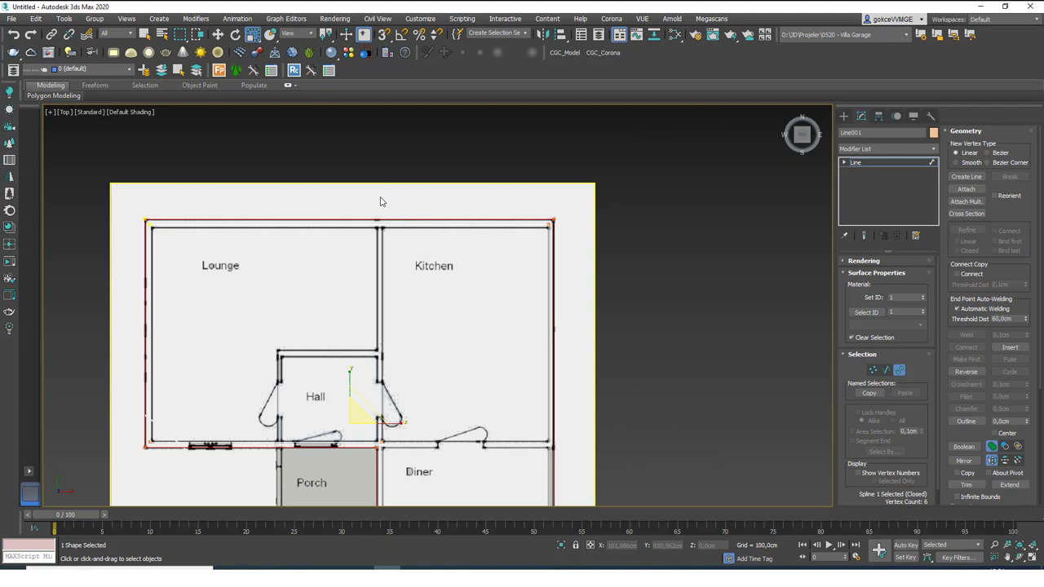
{"action": "scroll", "coordinate": [375, 237], "scroll_direction": "up", "scroll_amount": 3}
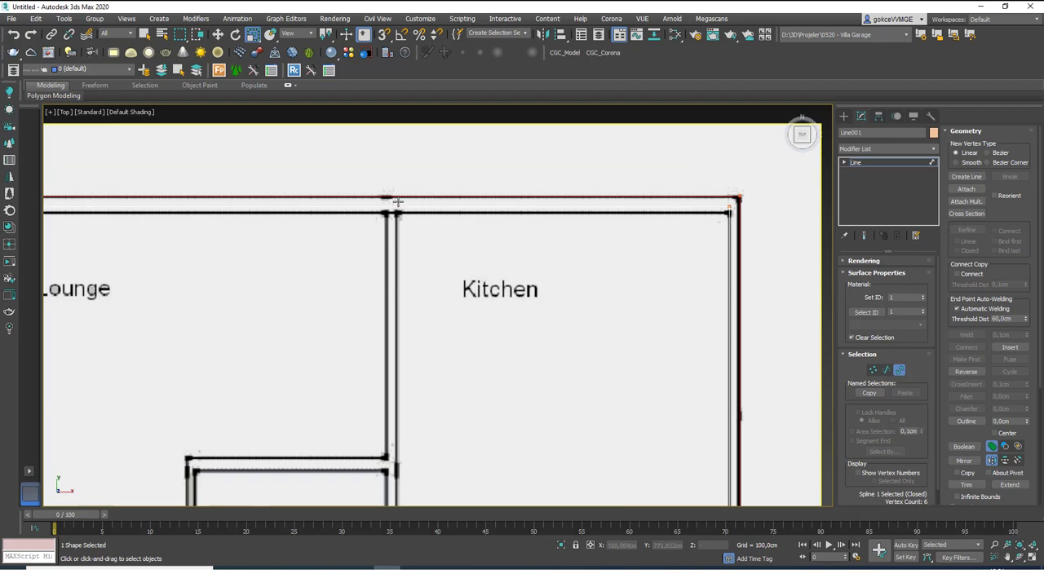
{"action": "scroll", "coordinate": [397, 196], "scroll_direction": "down", "scroll_amount": 4}
{"action": "scroll", "coordinate": [511, 204], "scroll_direction": "down", "scroll_amount": 4}
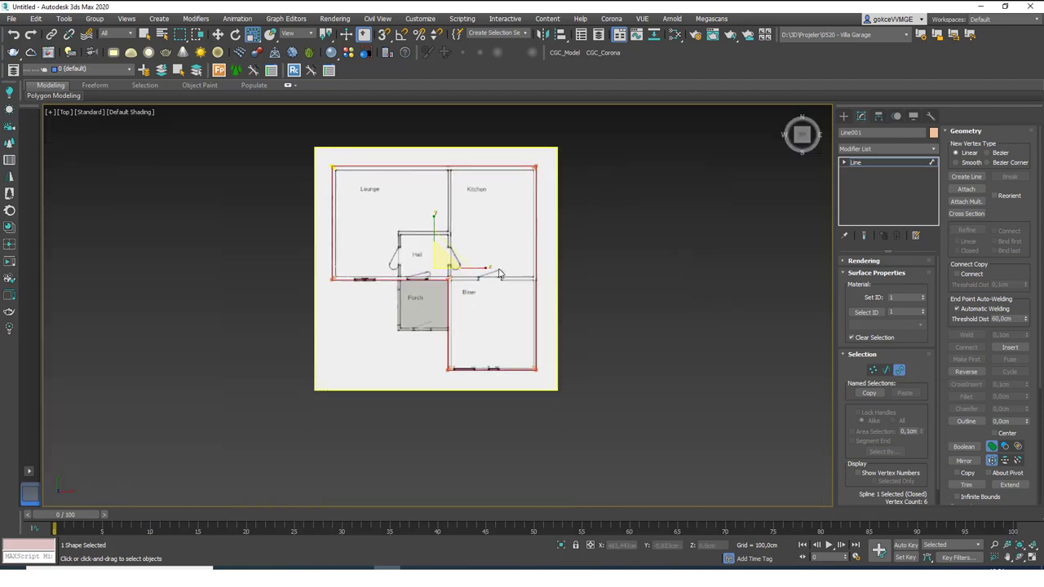
{"action": "scroll", "coordinate": [490, 271], "scroll_direction": "up", "scroll_amount": 3}
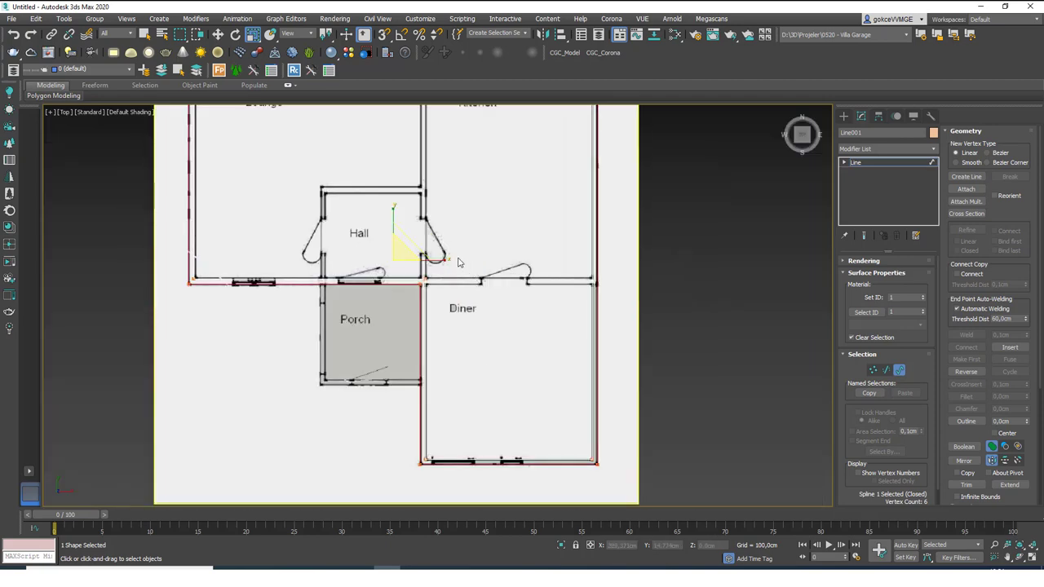
{"action": "scroll", "coordinate": [443, 407], "scroll_direction": "down", "scroll_amount": 2}
{"action": "scroll", "coordinate": [261, 190], "scroll_direction": "up", "scroll_amount": 8}
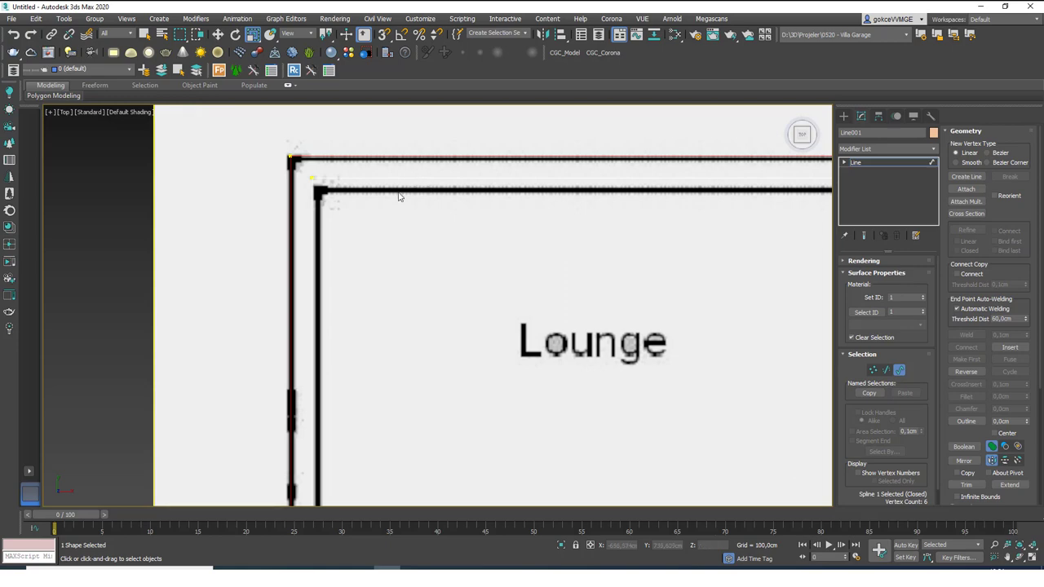
{"action": "scroll", "coordinate": [308, 288], "scroll_direction": "down", "scroll_amount": 2}
{"action": "mouse_move", "coordinate": [326, 312]}
{"action": "middle_mouse_down"}
{"action": "mouse_move", "coordinate": [315, 176]}
{"action": "mouse_move", "coordinate": [333, 191]}
{"action": "middle_mouse_up"}
{"action": "middle_click_drag", "start_coordinate": [346, 360], "coordinate": [323, 220]}
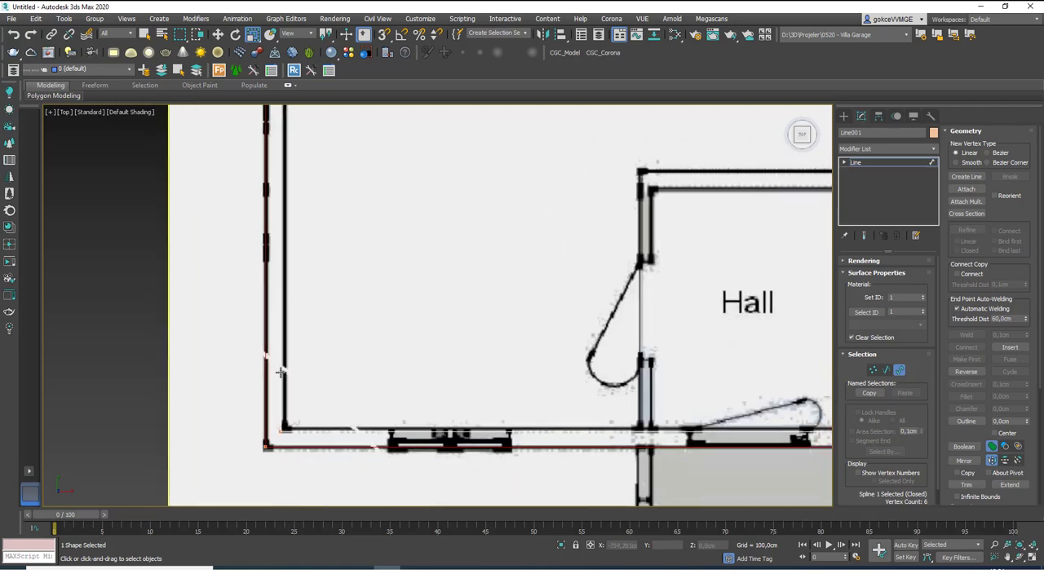
{"action": "middle_click_drag", "start_coordinate": [376, 433], "coordinate": [354, 391]}
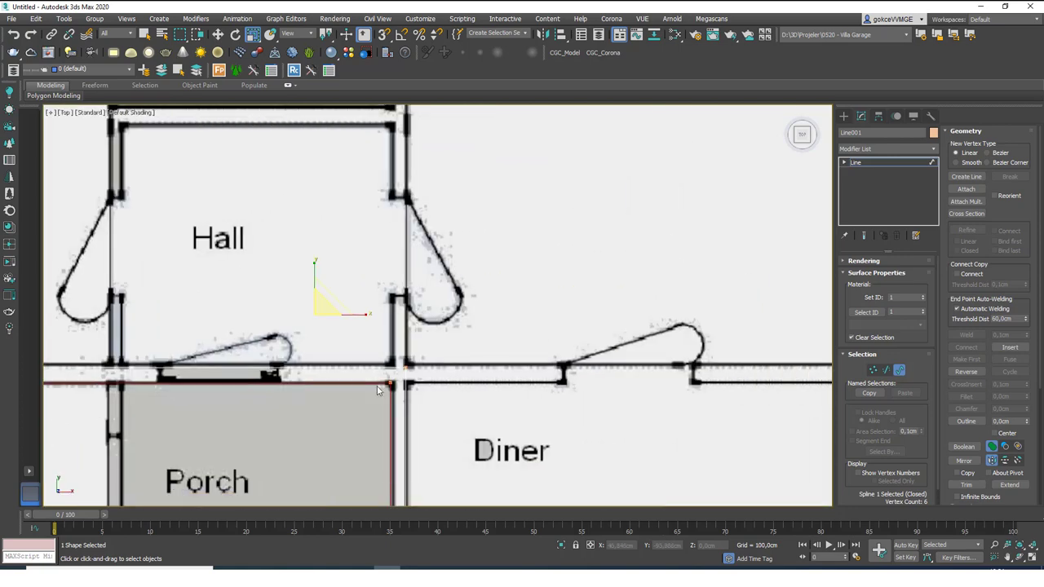
{"action": "middle_click_drag", "start_coordinate": [513, 397], "coordinate": [494, 407]}
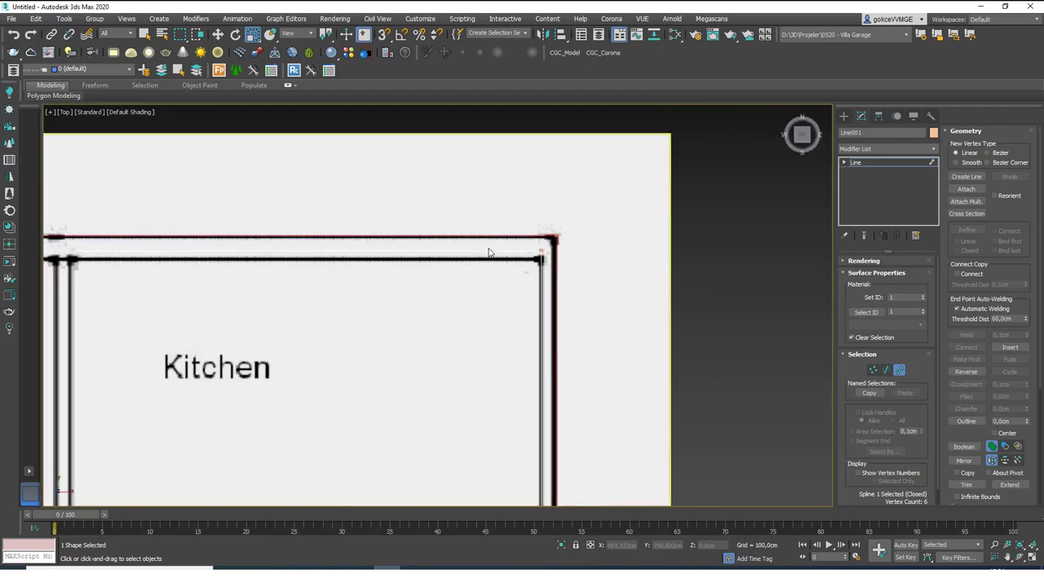
{"action": "scroll", "coordinate": [485, 249], "scroll_direction": "down", "scroll_amount": 5}
{"action": "middle_click_drag", "start_coordinate": [427, 296], "coordinate": [417, 257]}
{"action": "scroll", "coordinate": [366, 170], "scroll_direction": "up", "scroll_amount": 5}
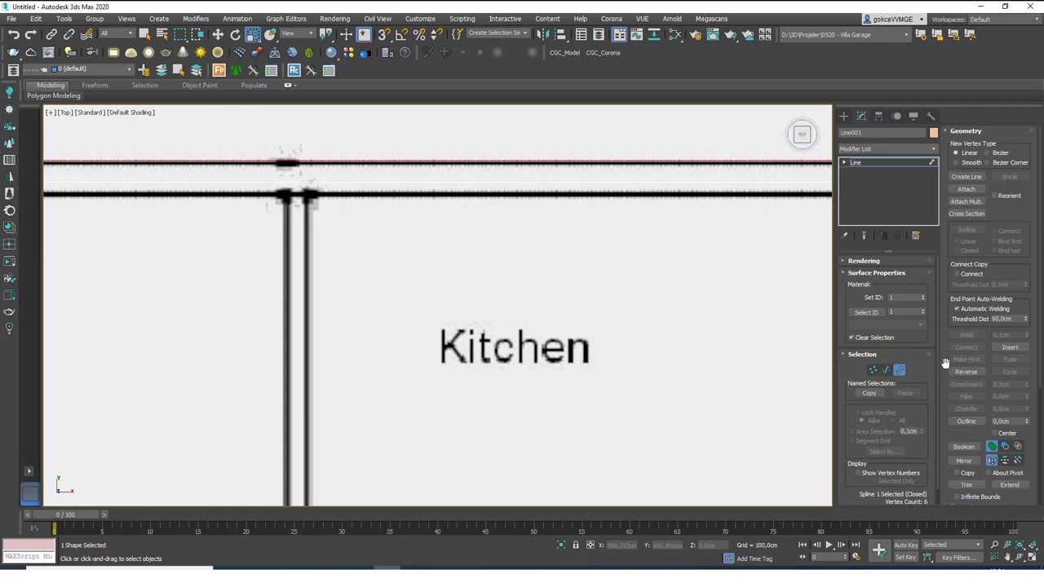
Try to move the upper segment of the inner spline down onto the plan's inner wall line.
{"action": "left_click", "coordinate": [887, 372]}
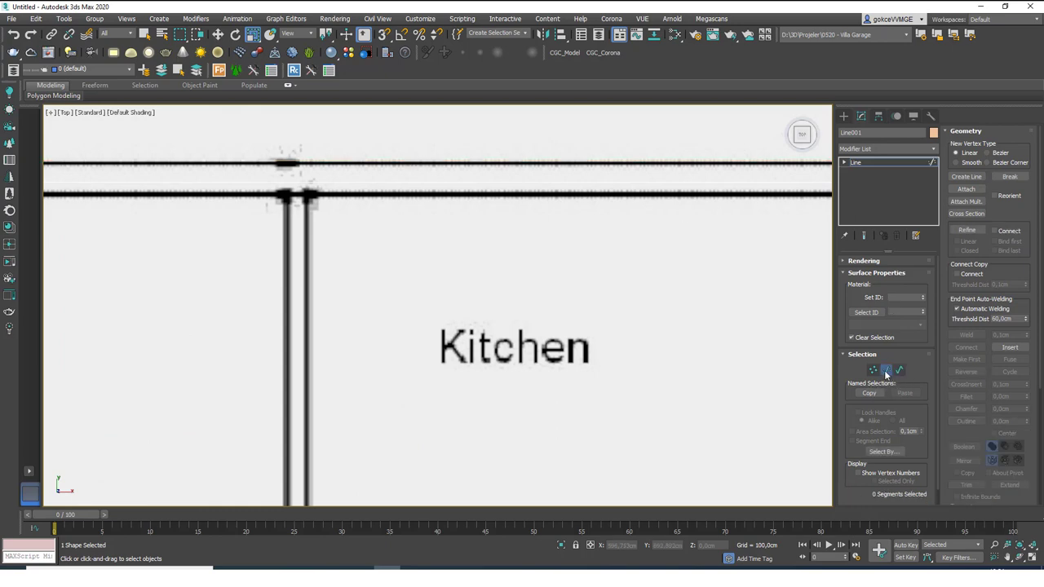
{"action": "left_click", "coordinate": [417, 182]}
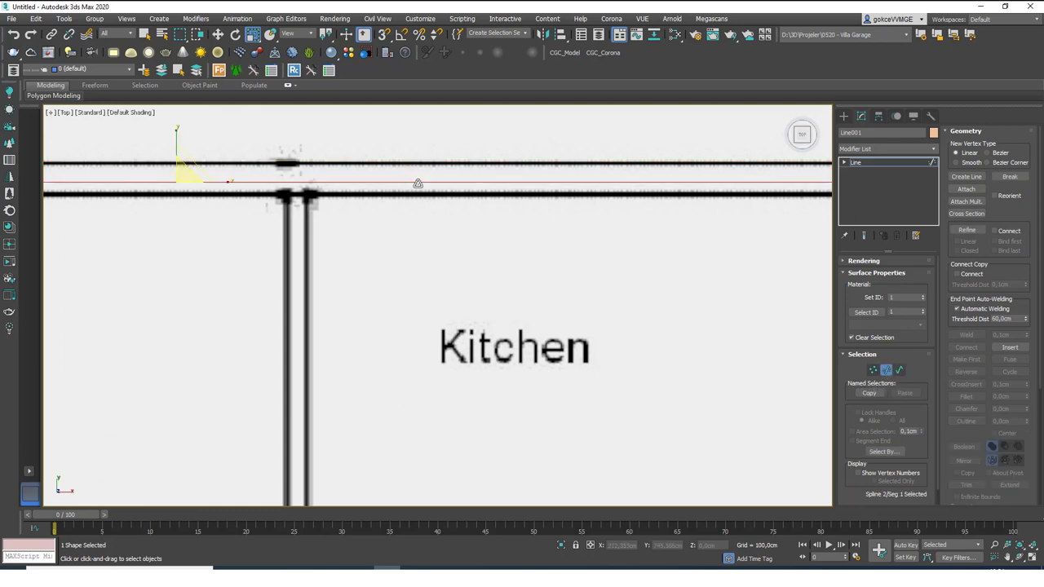
{"action": "scroll", "coordinate": [363, 176], "scroll_direction": "down", "scroll_amount": 4}
{"action": "middle_click_drag", "start_coordinate": [363, 177], "coordinate": [379, 184]}
{"action": "scroll", "coordinate": [379, 184], "scroll_direction": "up", "scroll_amount": 2}
{"action": "key", "text": "w"}
{"action": "left_click_drag", "start_coordinate": [392, 174], "coordinate": [391, 180]}
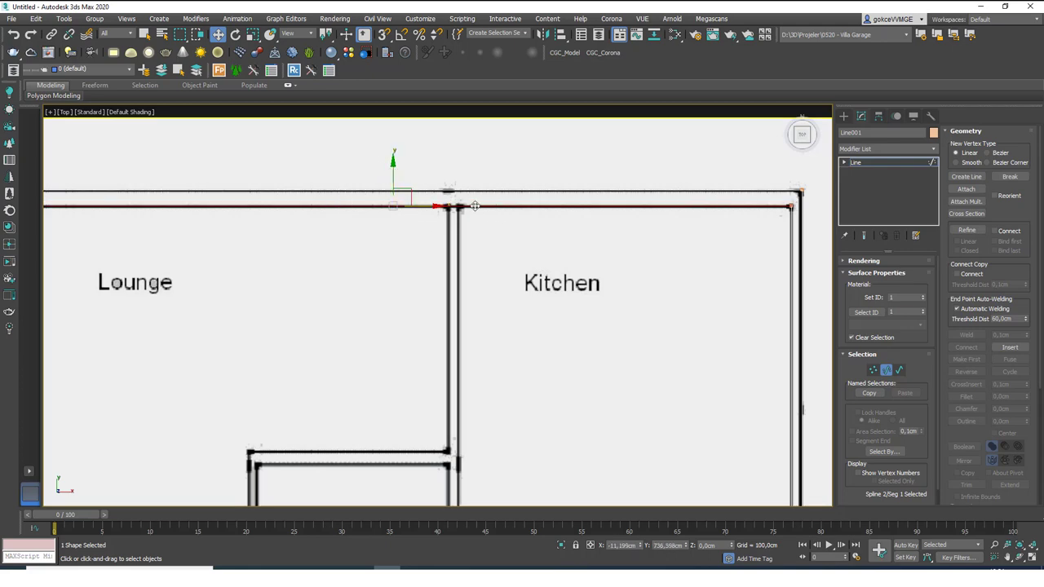
{"action": "scroll", "coordinate": [424, 209], "scroll_direction": "up", "scroll_amount": 4}
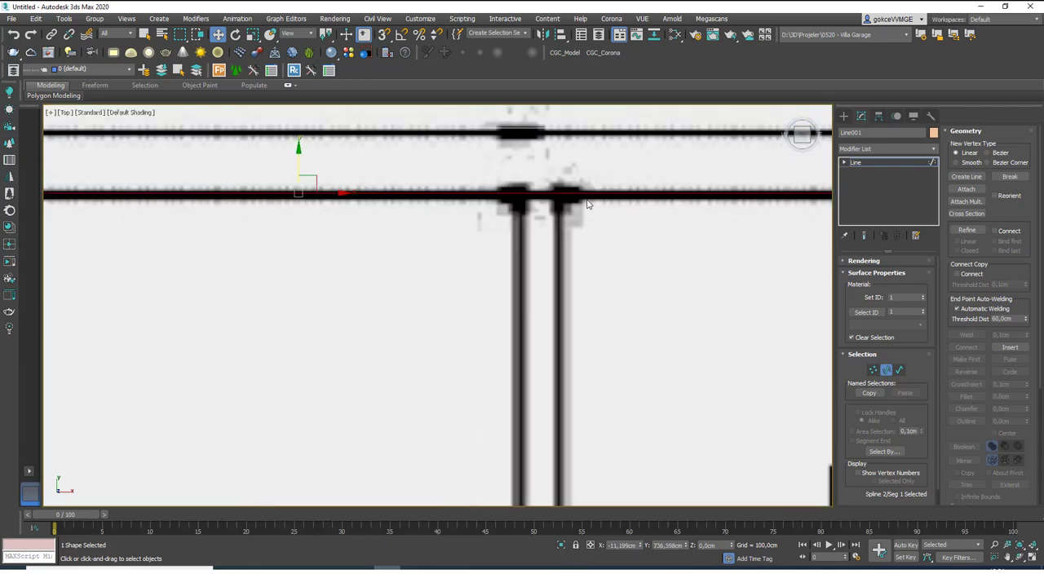
{"action": "scroll", "coordinate": [588, 203], "scroll_direction": "down", "scroll_amount": 5}
{"action": "key", "text": "2"}
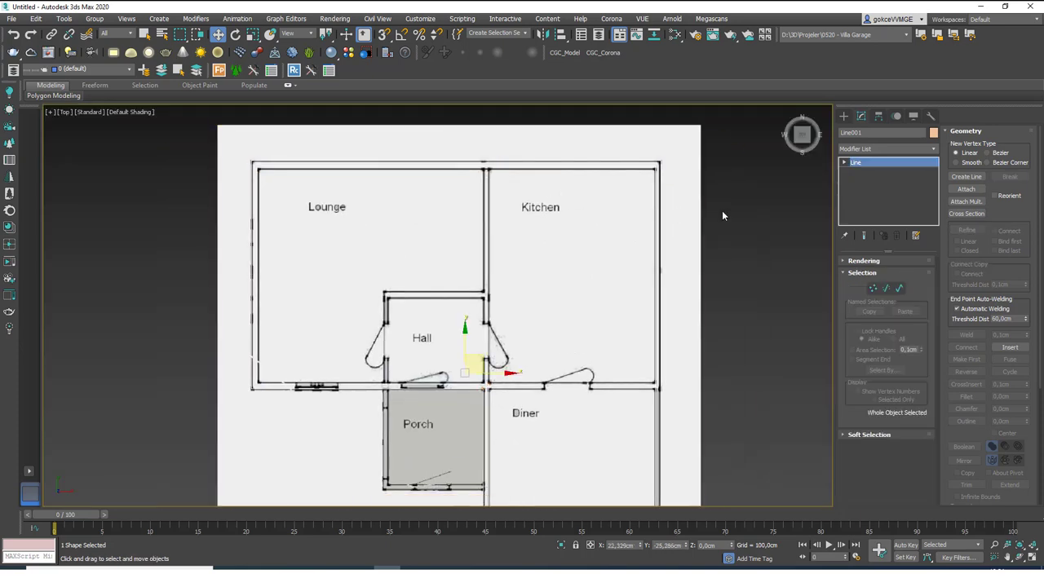
Deselect the wall shape, hide the Ref layer to view the double wall outline alone, and unhide the layer.
{"action": "left_click", "coordinate": [716, 216]}
{"action": "middle_click_drag", "start_coordinate": [552, 249], "coordinate": [550, 217]}
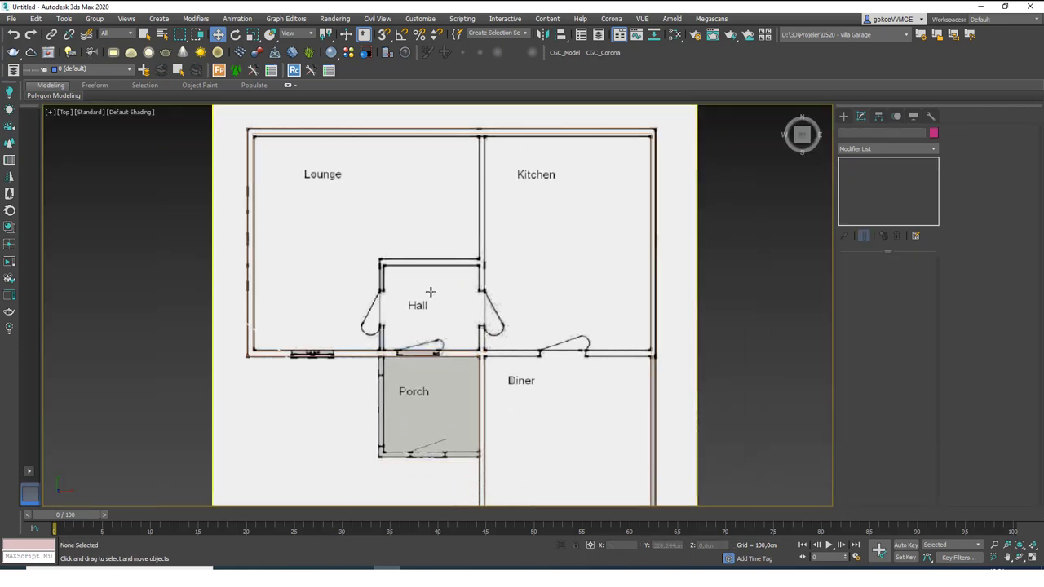
{"action": "left_click", "coordinate": [92, 69]}
{"action": "left_click", "coordinate": [28, 91]}
{"action": "scroll", "coordinate": [294, 204], "scroll_direction": "down", "scroll_amount": 3}
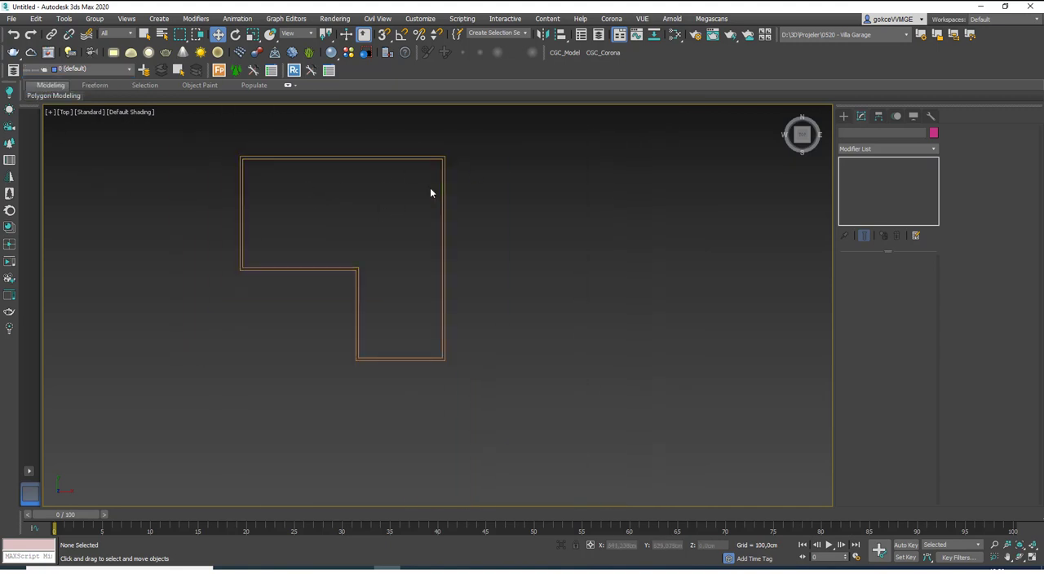
{"action": "scroll", "coordinate": [390, 155], "scroll_direction": "up", "scroll_amount": 4}
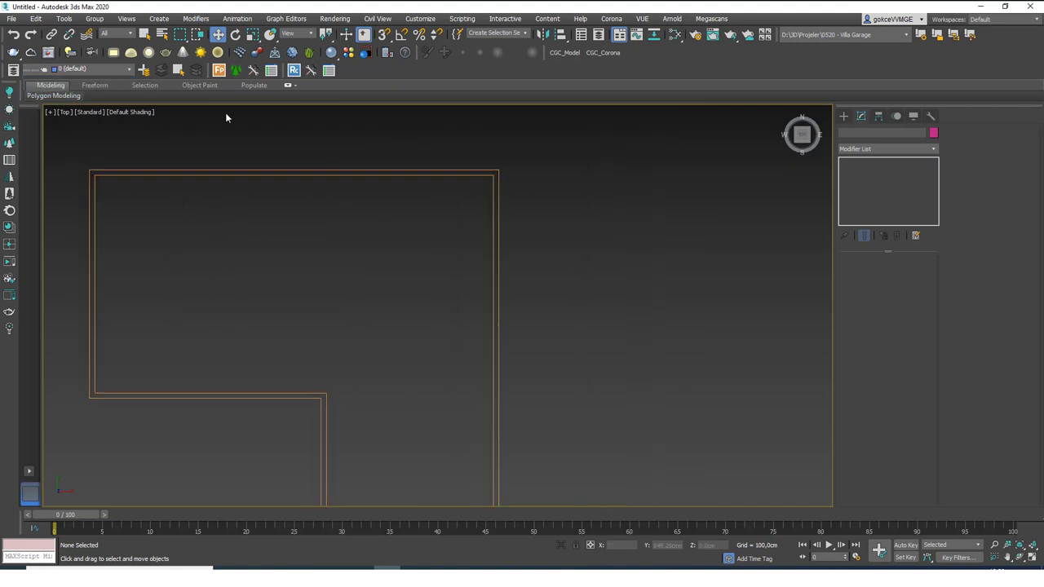
{"action": "left_click", "coordinate": [98, 71]}
{"action": "left_click", "coordinate": [27, 91]}
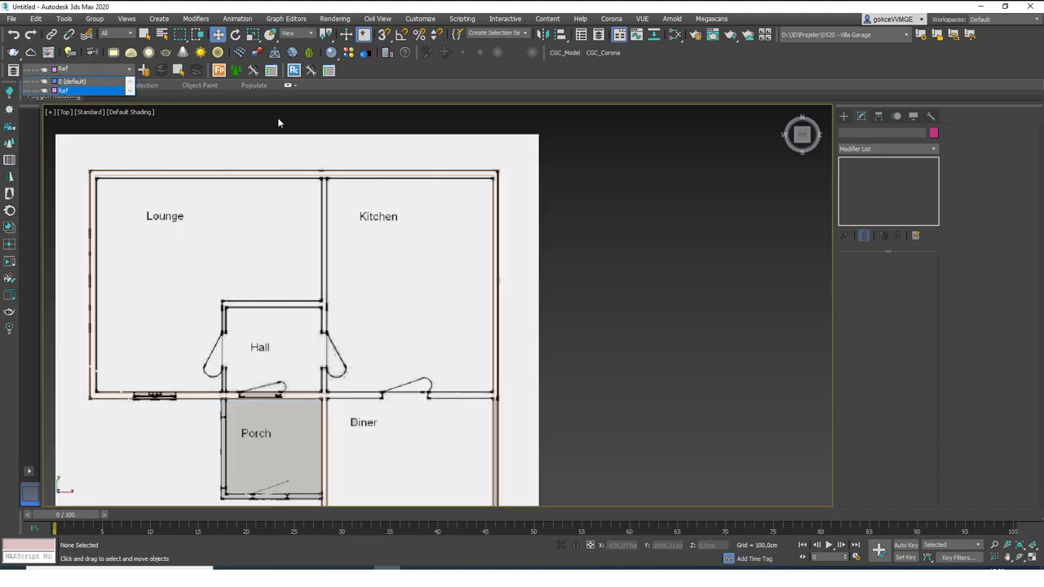
{"action": "left_click", "coordinate": [326, 145]}
Set the width of the rectangle over the partition wall between Lounge and Kitchen to 12 cm.
{"action": "scroll", "coordinate": [335, 175], "scroll_direction": "up", "scroll_amount": 2}
{"action": "scroll", "coordinate": [451, 144], "scroll_direction": "down", "scroll_amount": 1}
{"action": "middle_click_drag", "start_coordinate": [340, 186], "coordinate": [466, 141]}
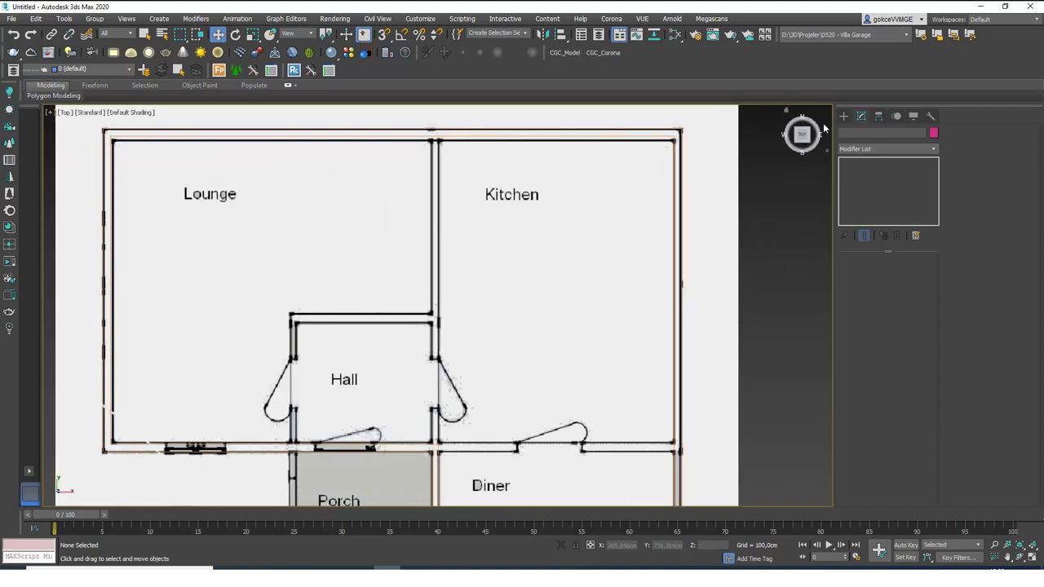
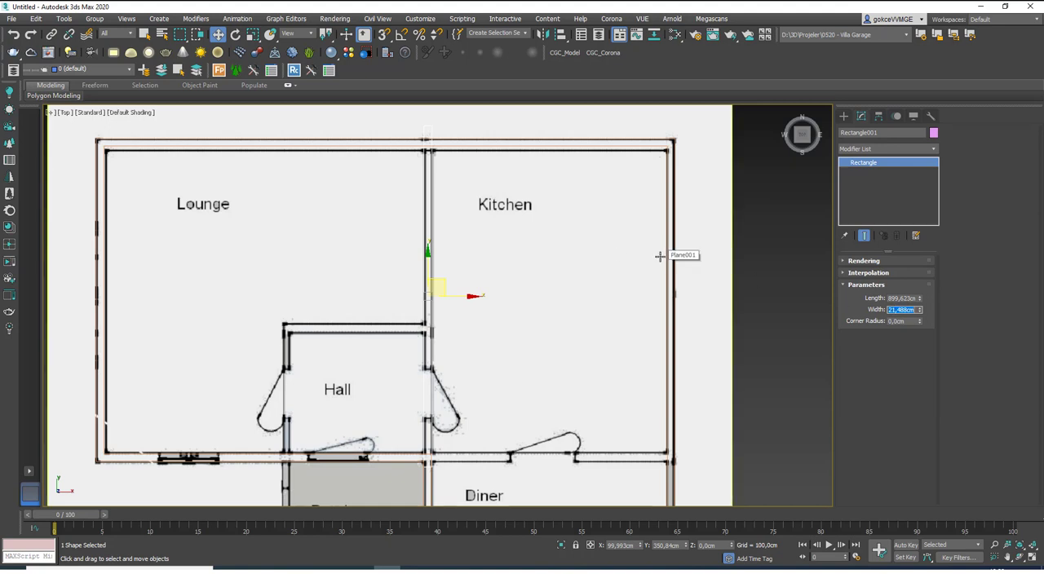
{"action": "type", "text": "12"}
{"action": "key", "text": "Return"}
{"action": "scroll", "coordinate": [441, 151], "scroll_direction": "up", "scroll_amount": 5}
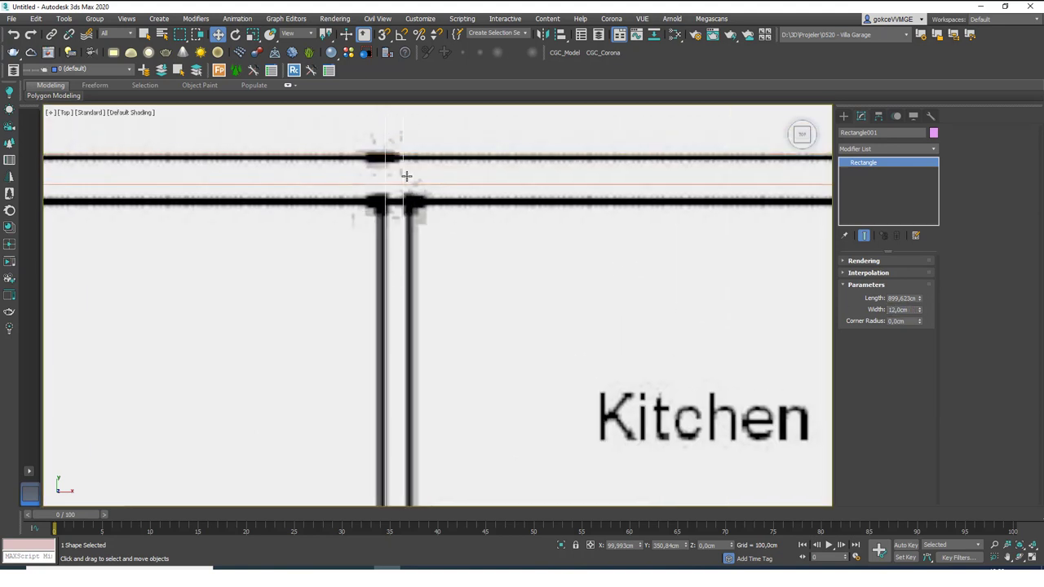
Draw a rectangle about 722 cm wide and 21 cm long over the wall between Kitchen and Diner, and open its parameters.
{"action": "scroll", "coordinate": [426, 187], "scroll_direction": "down", "scroll_amount": 6}
{"action": "middle_click_drag", "start_coordinate": [438, 308], "coordinate": [429, 249]}
{"action": "left_click", "coordinate": [845, 117]}
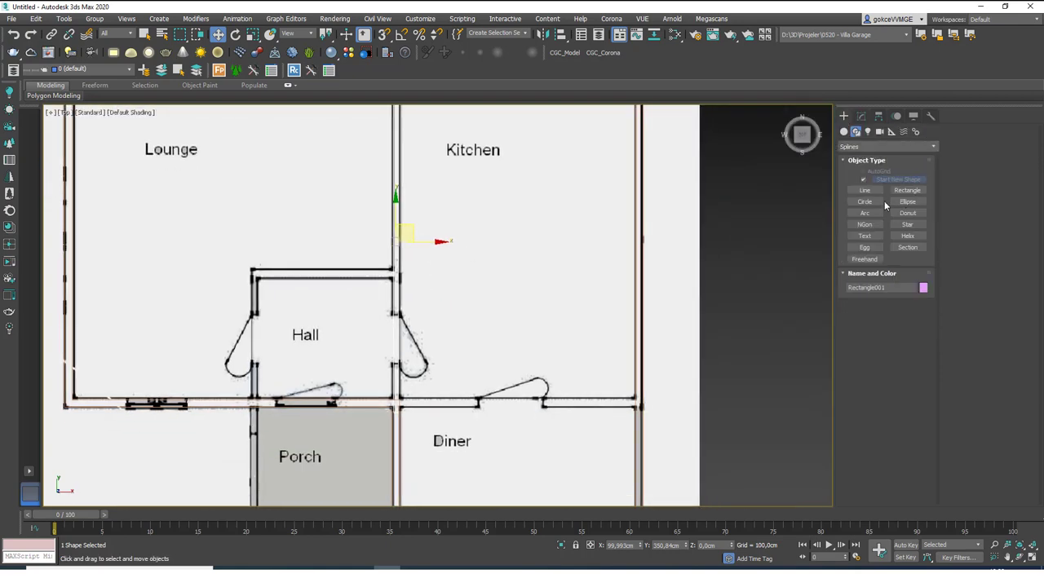
{"action": "left_click", "coordinate": [907, 190]}
{"action": "mouse_move", "coordinate": [641, 399]}
{"action": "left_mouse_down"}
{"action": "mouse_move", "coordinate": [356, 406]}
{"action": "mouse_move", "coordinate": [366, 405]}
{"action": "left_mouse_up"}
{"action": "key", "text": "w"}
{"action": "left_click", "coordinate": [861, 117]}
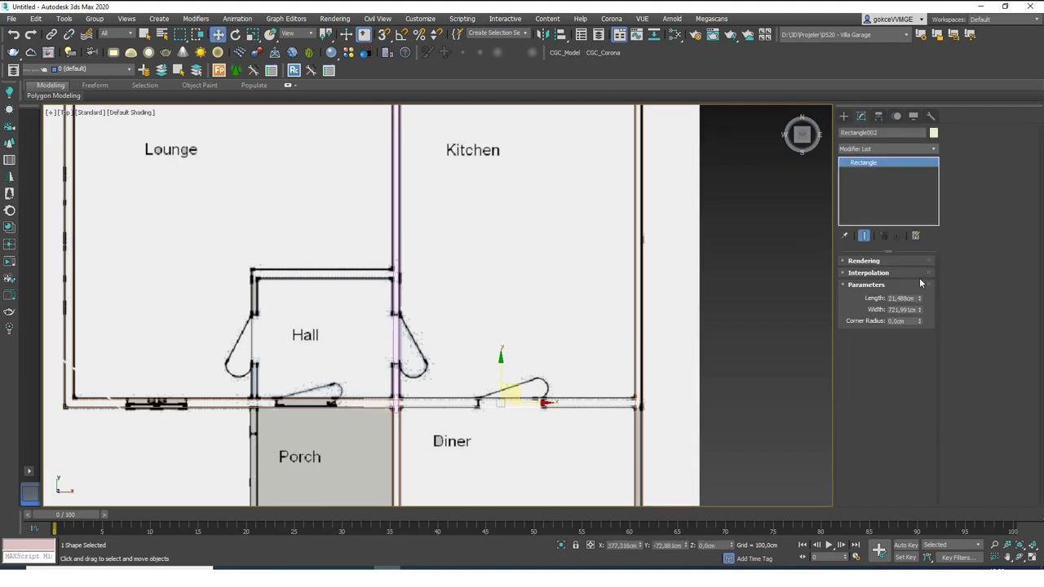
Set the length of the rectangle over the wall between Kitchen and Diner to 12 cm.
{"action": "double_click", "coordinate": [901, 299]}
{"action": "type", "text": "12"}
{"action": "key", "text": "Return"}
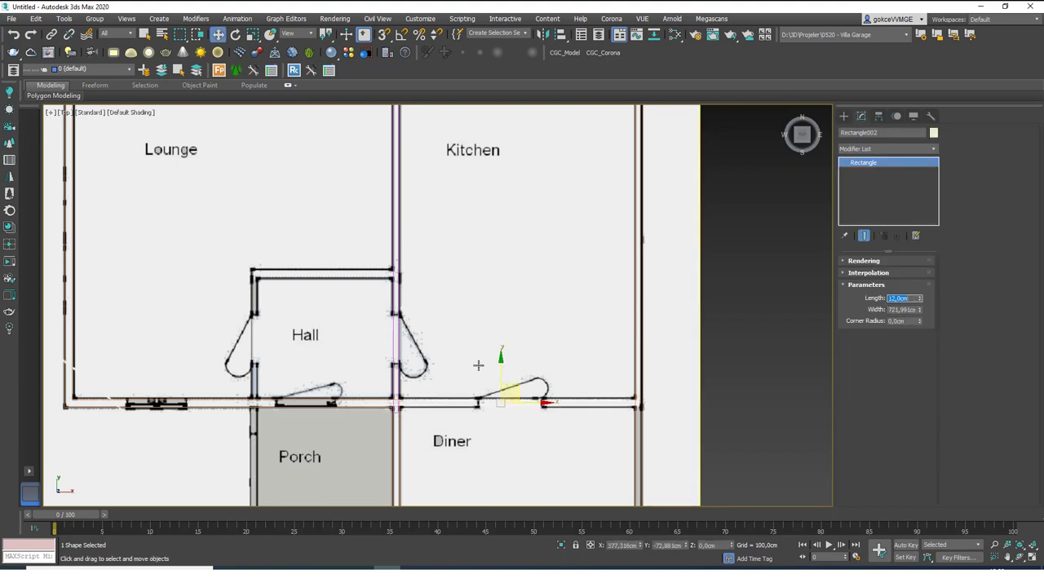
Enable vertex snapping and move the Kitchen–Diner rectangle so its upper-left corner snaps to the outer wall's inside corner.
{"action": "scroll", "coordinate": [517, 342], "scroll_direction": "up", "scroll_amount": 3}
{"action": "scroll", "coordinate": [517, 343], "scroll_direction": "up", "scroll_amount": 2}
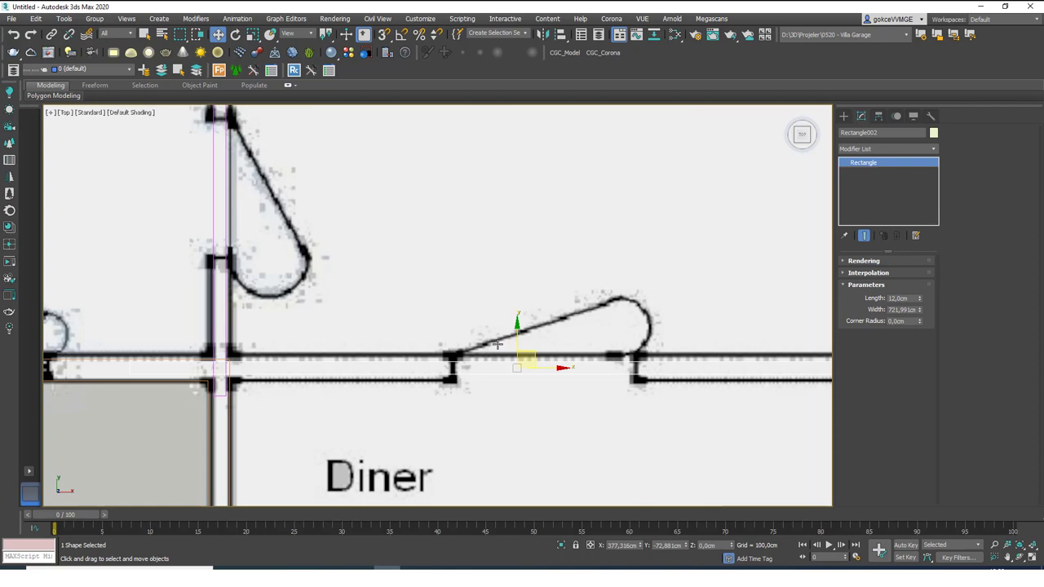
{"action": "middle_click_drag", "start_coordinate": [256, 362], "coordinate": [405, 337]}
{"action": "scroll", "coordinate": [288, 349], "scroll_direction": "up", "scroll_amount": 4}
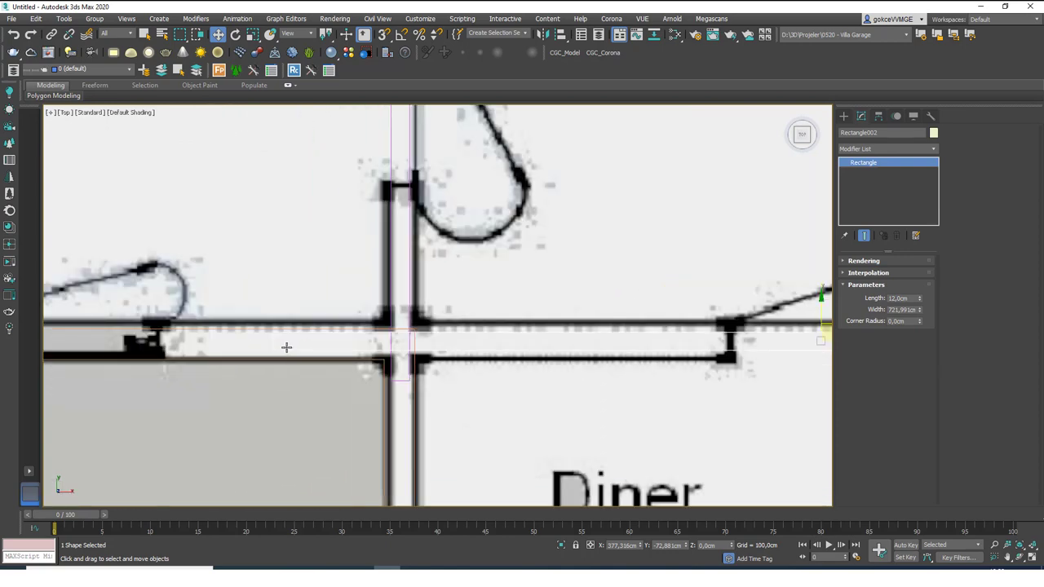
{"action": "left_click", "coordinate": [385, 34]}
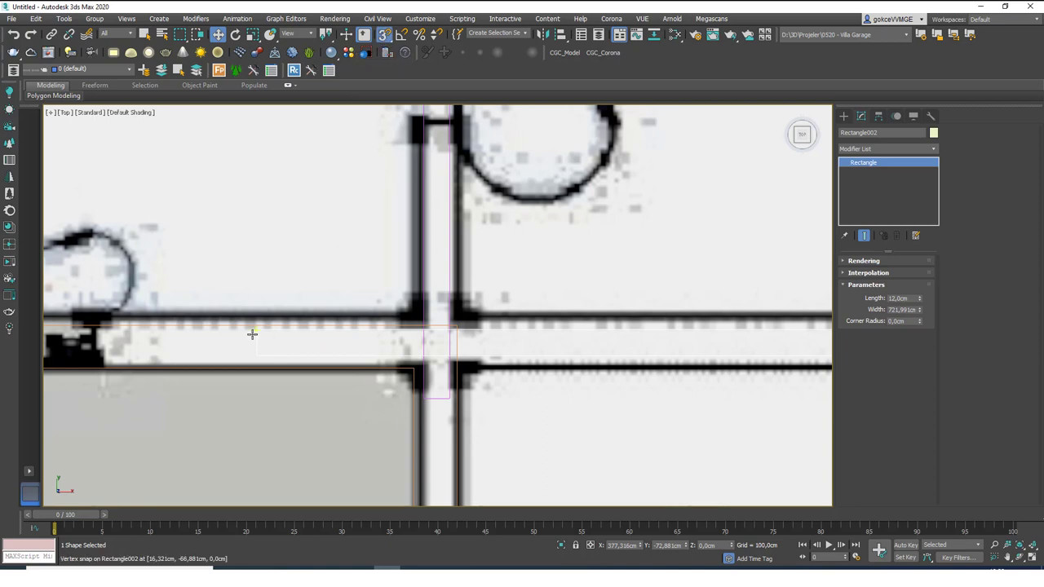
{"action": "left_click_drag", "start_coordinate": [256, 333], "coordinate": [455, 328]}
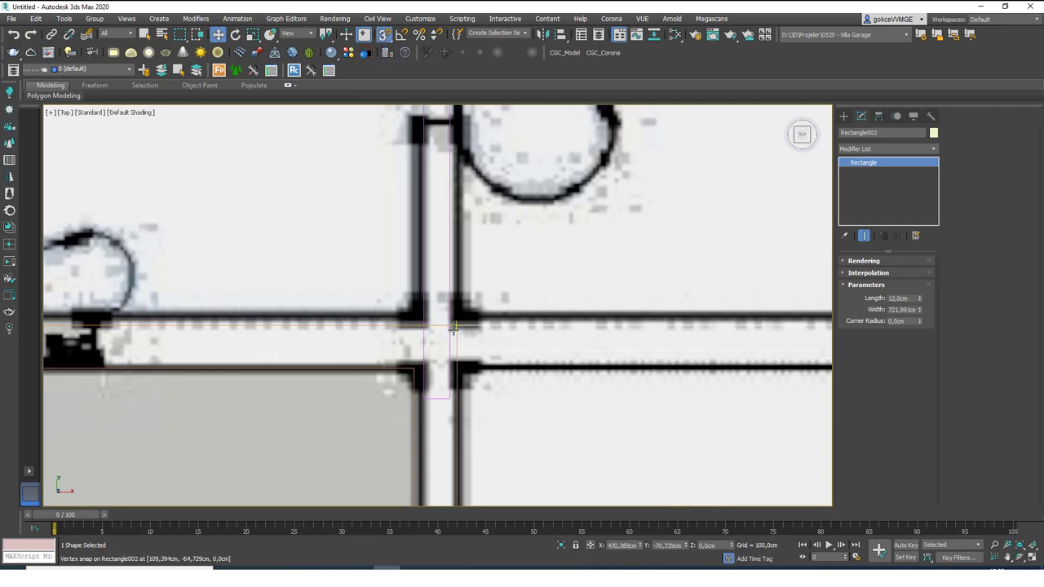
Hide the Ref layer and undo the last move of the Kitchen–Diner rectangle.
{"action": "left_click", "coordinate": [79, 73]}
{"action": "left_click", "coordinate": [30, 93]}
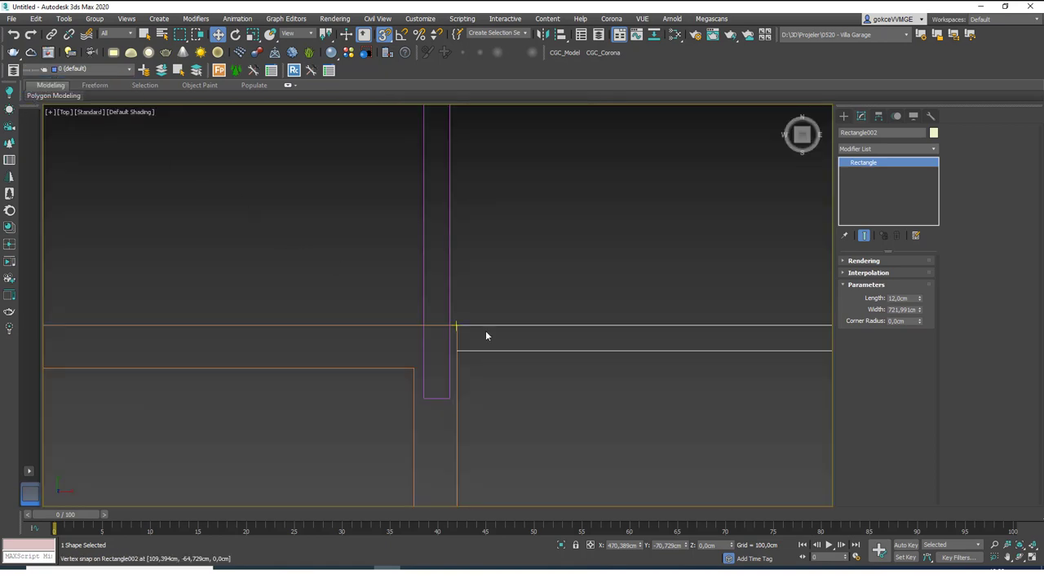
{"action": "key", "text": "ctrl+z"}
Snap the Kitchen–Diner rectangle's upper-left corner and the Lounge–Kitchen rectangle's lower-right corner to the outer wall's corner beside the Diner.
{"action": "scroll", "coordinate": [464, 339], "scroll_direction": "down", "scroll_amount": 3}
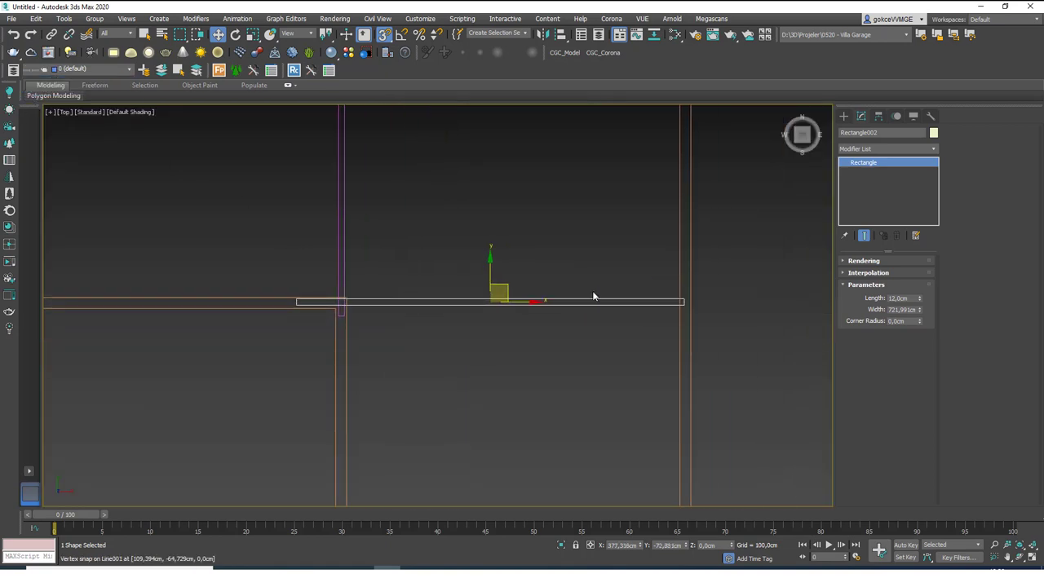
{"action": "scroll", "coordinate": [351, 297], "scroll_direction": "up", "scroll_amount": 5}
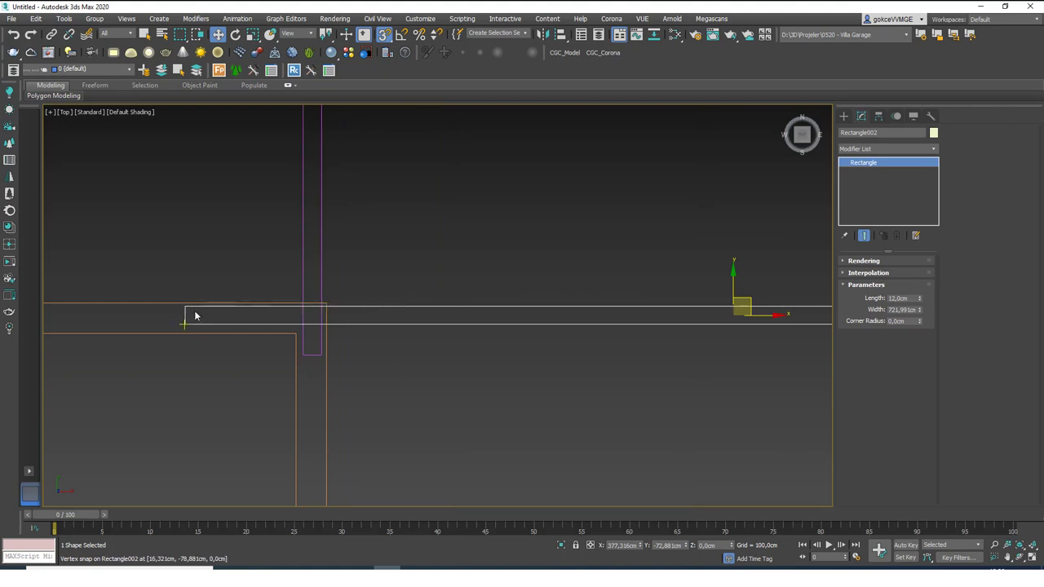
{"action": "left_click_drag", "start_coordinate": [187, 309], "coordinate": [376, 217]}
{"action": "scroll", "coordinate": [324, 293], "scroll_direction": "down", "scroll_amount": 5}
{"action": "scroll", "coordinate": [326, 295], "scroll_direction": "up", "scroll_amount": 8}
{"action": "scroll", "coordinate": [378, 238], "scroll_direction": "down", "scroll_amount": 5}
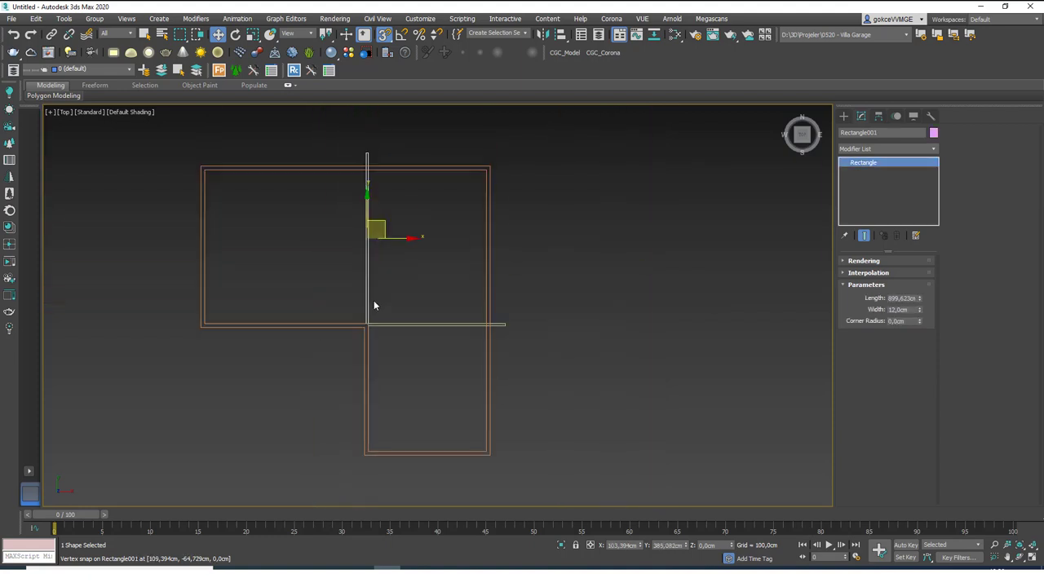
Unhide the Ref layer to show the floor plan image around the Hall.
{"action": "scroll", "coordinate": [359, 245], "scroll_direction": "up", "scroll_amount": 5}
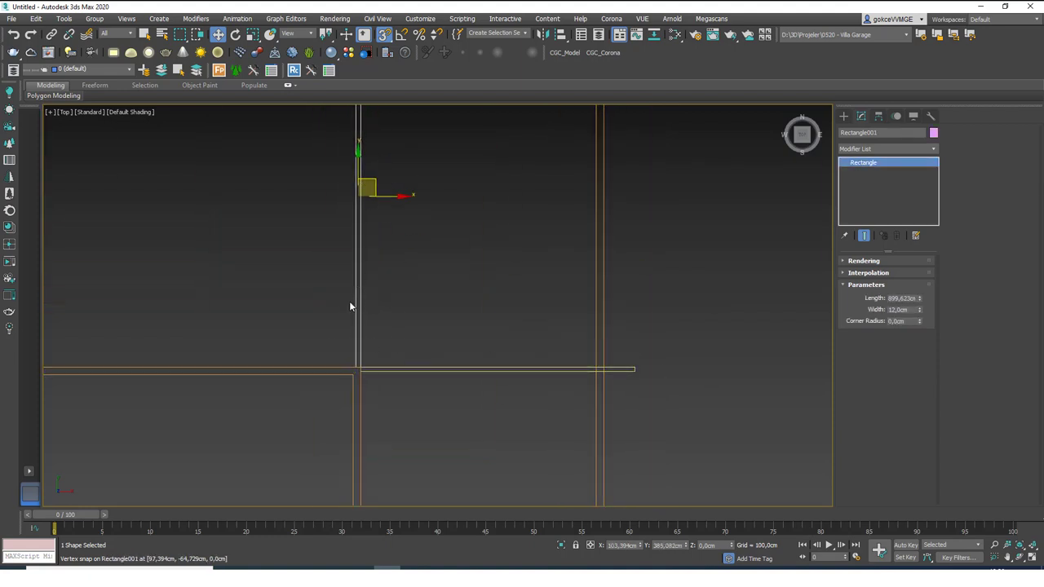
{"action": "left_click", "coordinate": [69, 69]}
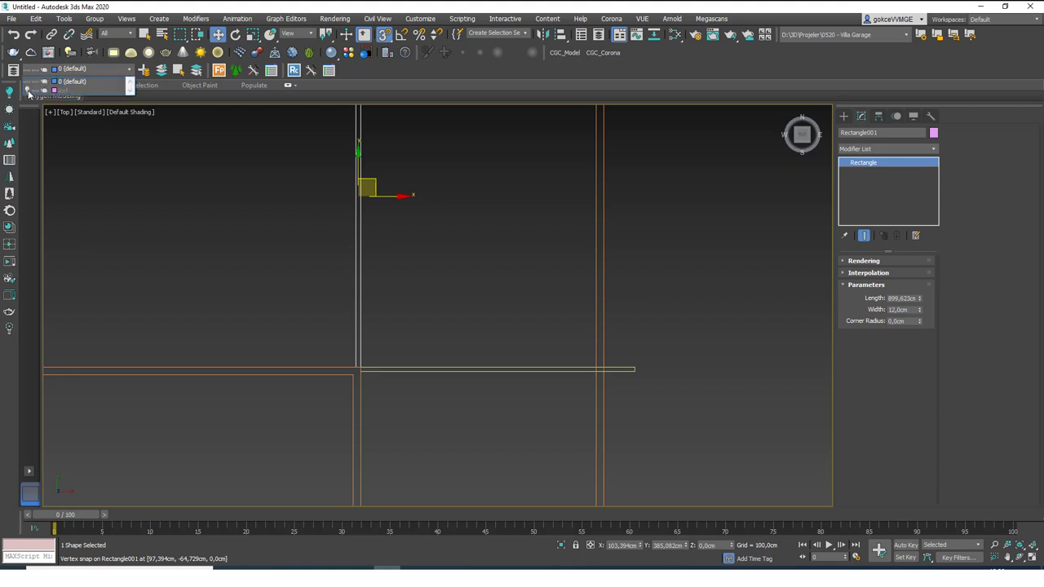
{"action": "left_click", "coordinate": [29, 91]}
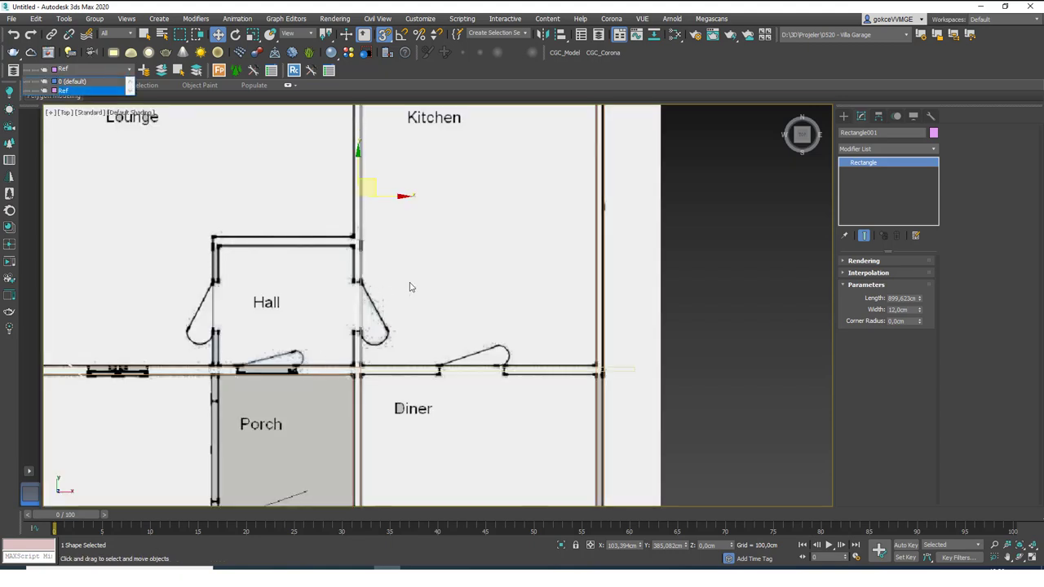
{"action": "scroll", "coordinate": [359, 269], "scroll_direction": "up", "scroll_amount": 2}
{"action": "scroll", "coordinate": [412, 245], "scroll_direction": "down", "scroll_amount": 2}
{"action": "scroll", "coordinate": [400, 318], "scroll_direction": "down", "scroll_amount": 3}
{"action": "scroll", "coordinate": [342, 236], "scroll_direction": "up", "scroll_amount": 5}
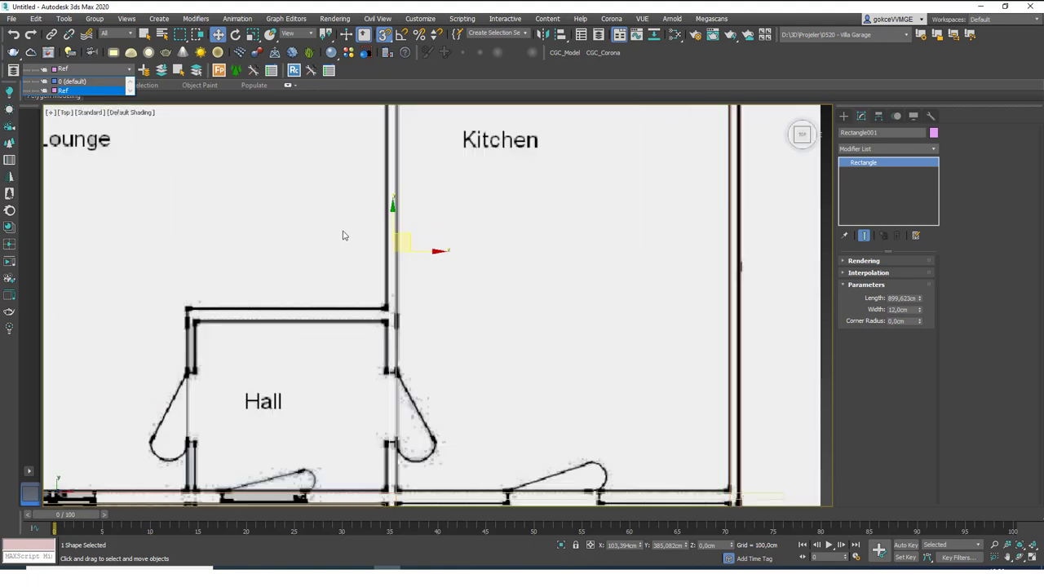
{"action": "left_click", "coordinate": [177, 169]}
Draw an L-shaped line along the Hall's upper and left walls, from the Lounge–Kitchen partition to the outer wall, and select its spline.
{"action": "middle_click_drag", "start_coordinate": [269, 270], "coordinate": [371, 203]}
{"action": "left_click", "coordinate": [844, 116]}
{"action": "left_click", "coordinate": [864, 190]}
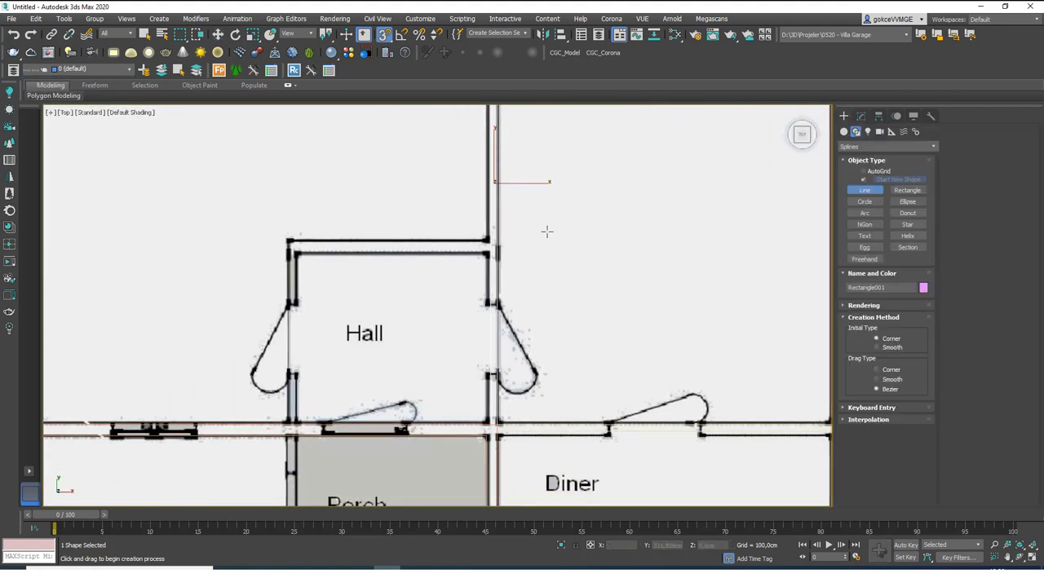
{"action": "left_click", "coordinate": [494, 254]}
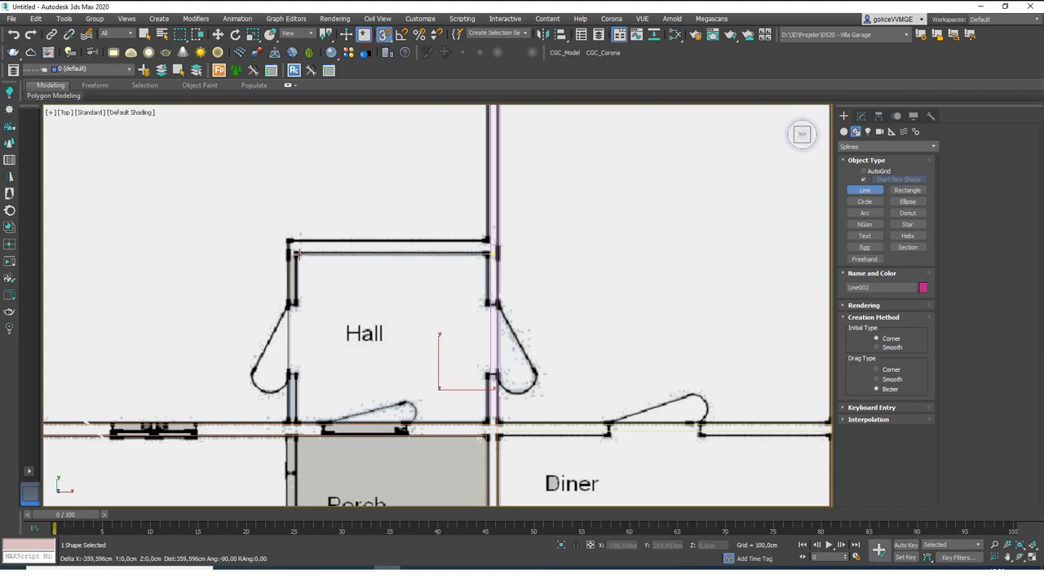
{"action": "left_click", "coordinate": [296, 430]}
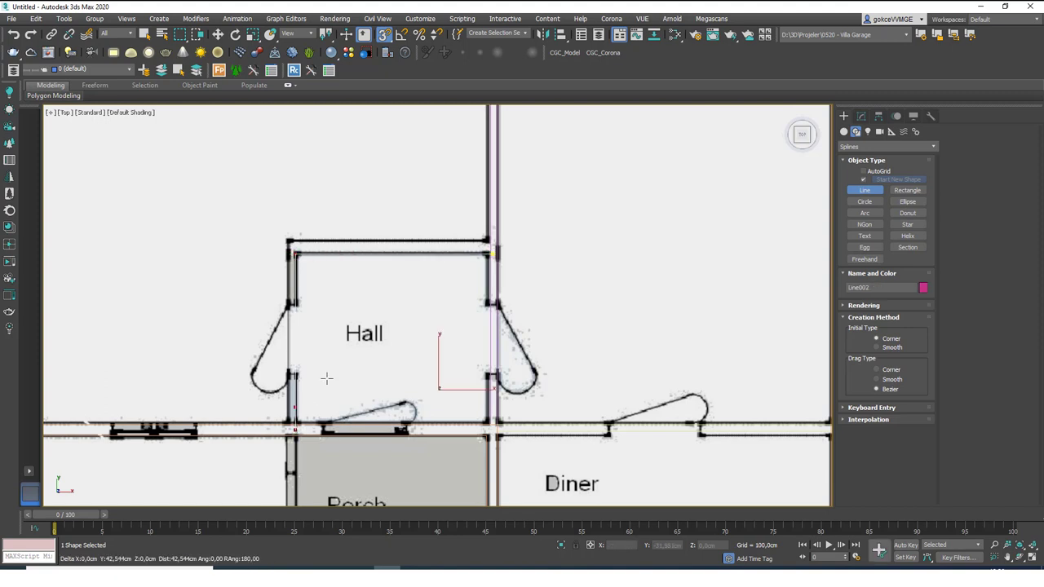
{"action": "right_click", "coordinate": [327, 377]}
{"action": "right_click", "coordinate": [345, 322]}
{"action": "key", "text": "3"}
{"action": "left_click", "coordinate": [328, 255]}
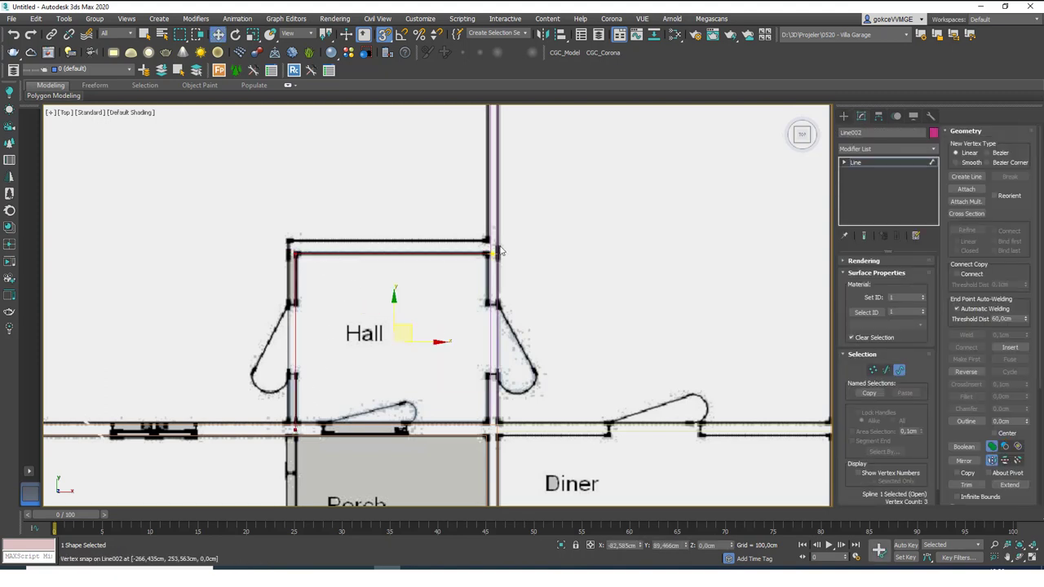
Try to outline the Hall spline toward the inside of the Hall, and undo the outline.
{"action": "left_click_drag", "start_coordinate": [1011, 422], "coordinate": [969, 420]}
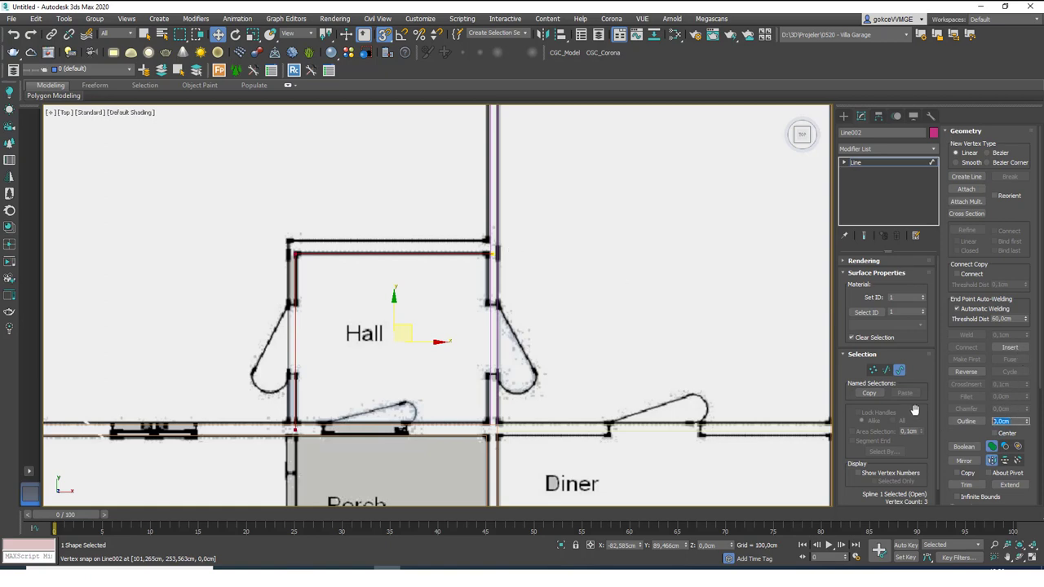
{"action": "type", "text": "15"}
{"action": "key", "text": "Return"}
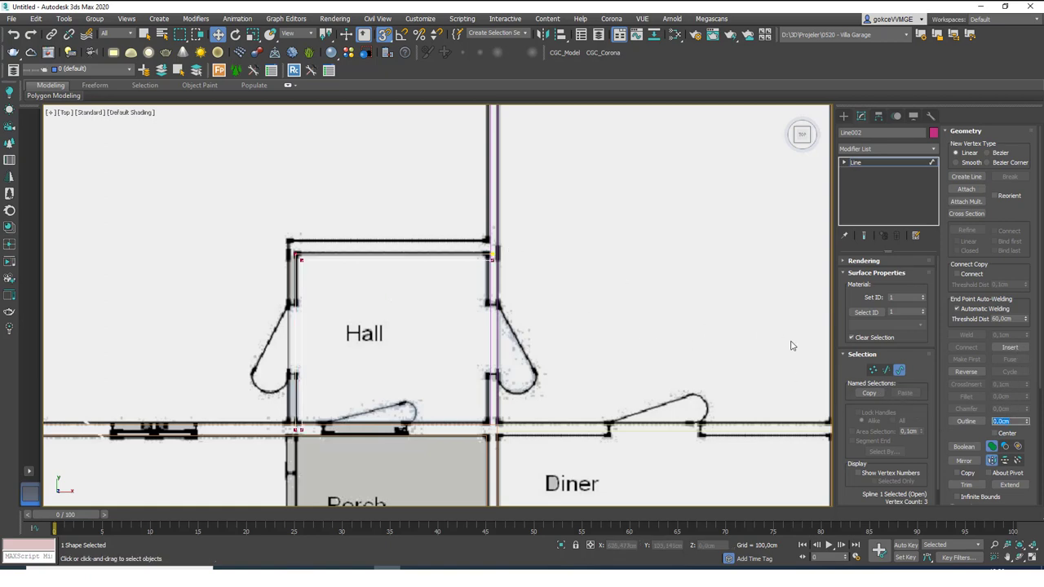
{"action": "middle_click_drag", "start_coordinate": [641, 324], "coordinate": [641, 321]}
{"action": "key", "text": "ctrl+z"}
Outline the Hall spline 12 cm outward, away from the Hall, and return to the whole-line level.
{"action": "left_click_drag", "start_coordinate": [1017, 421], "coordinate": [918, 410]}
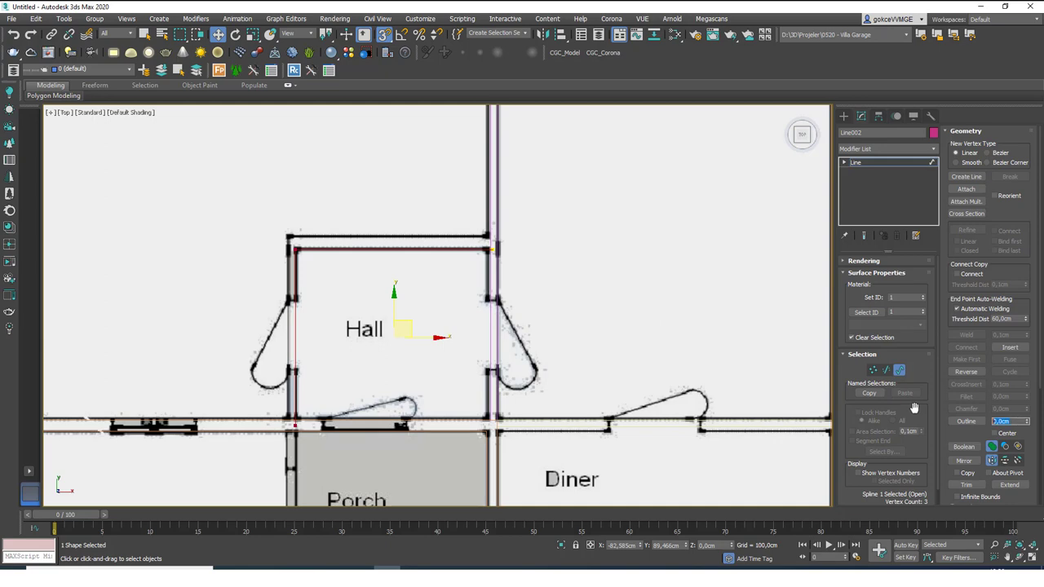
{"action": "scroll", "coordinate": [384, 236], "scroll_direction": "up", "scroll_amount": 4}
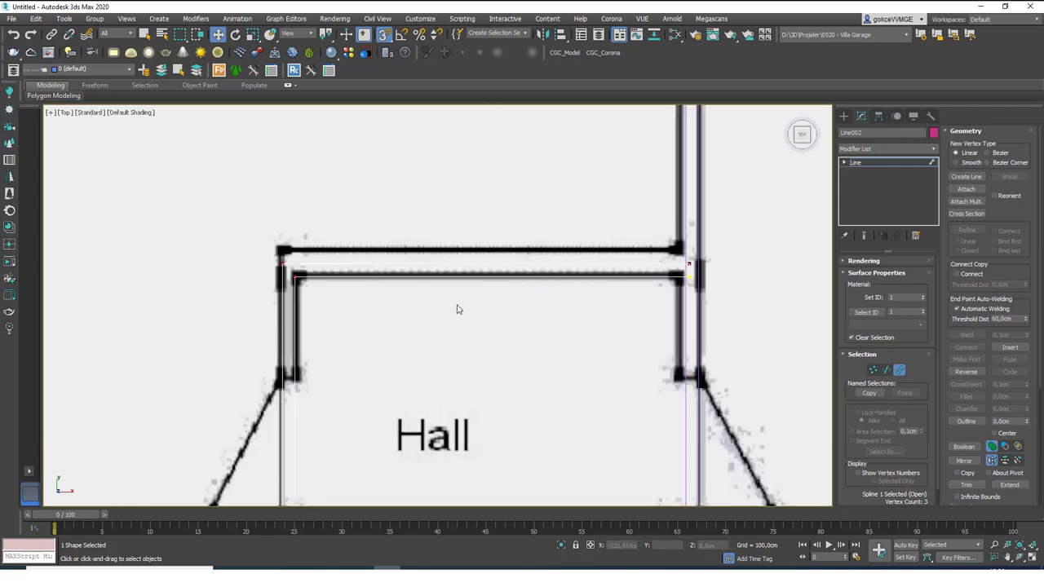
{"action": "scroll", "coordinate": [335, 233], "scroll_direction": "down", "scroll_amount": 5}
{"action": "scroll", "coordinate": [337, 231], "scroll_direction": "up", "scroll_amount": 2}
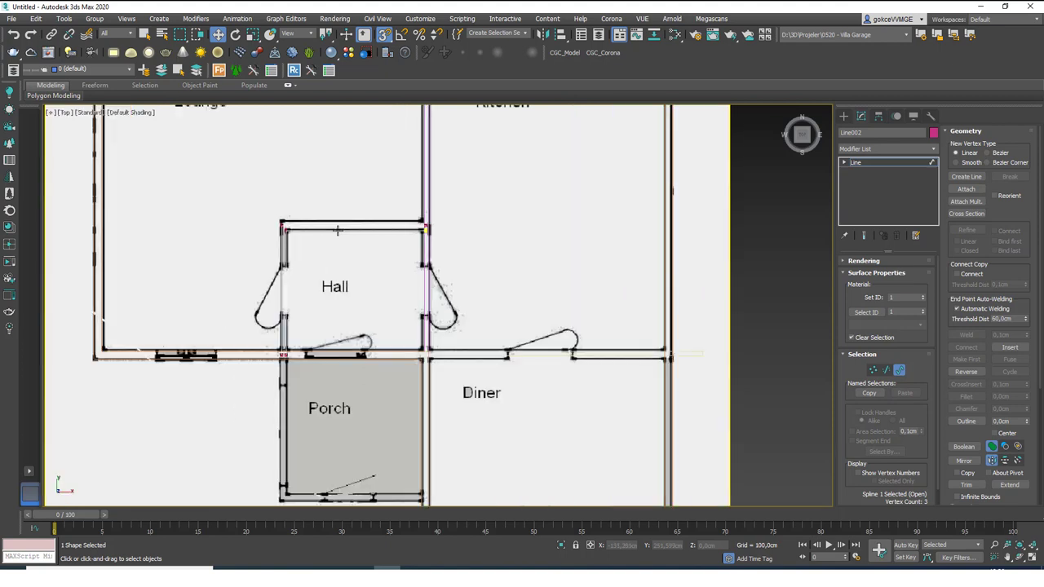
{"action": "left_click", "coordinate": [875, 162]}
{"action": "scroll", "coordinate": [482, 256], "scroll_direction": "down", "scroll_amount": 4}
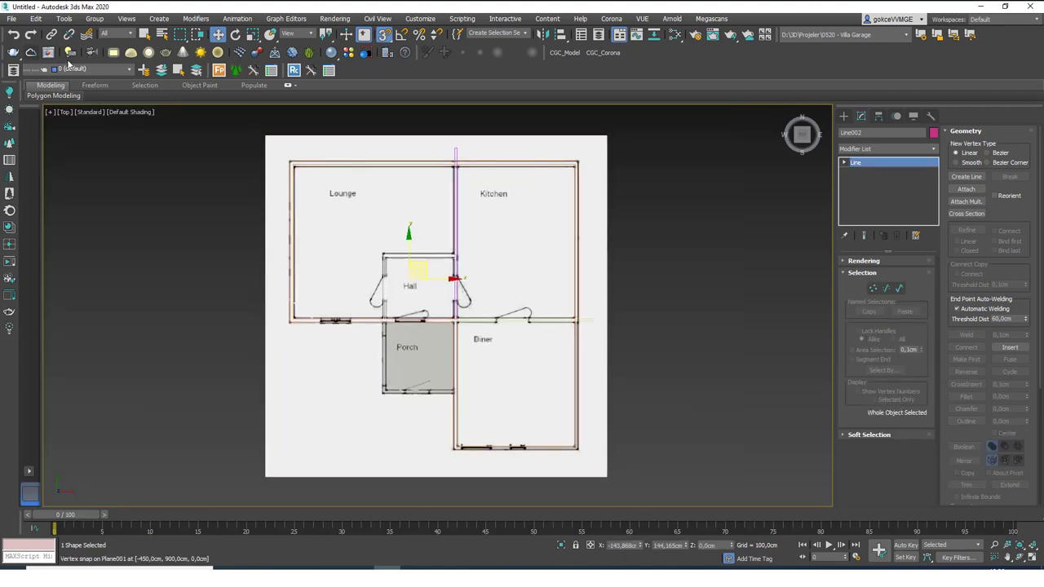
Hide the Ref layer and deselect the Hall wall shape to view all the wall outlines alone.
{"action": "left_click", "coordinate": [99, 70]}
{"action": "left_click", "coordinate": [26, 91]}
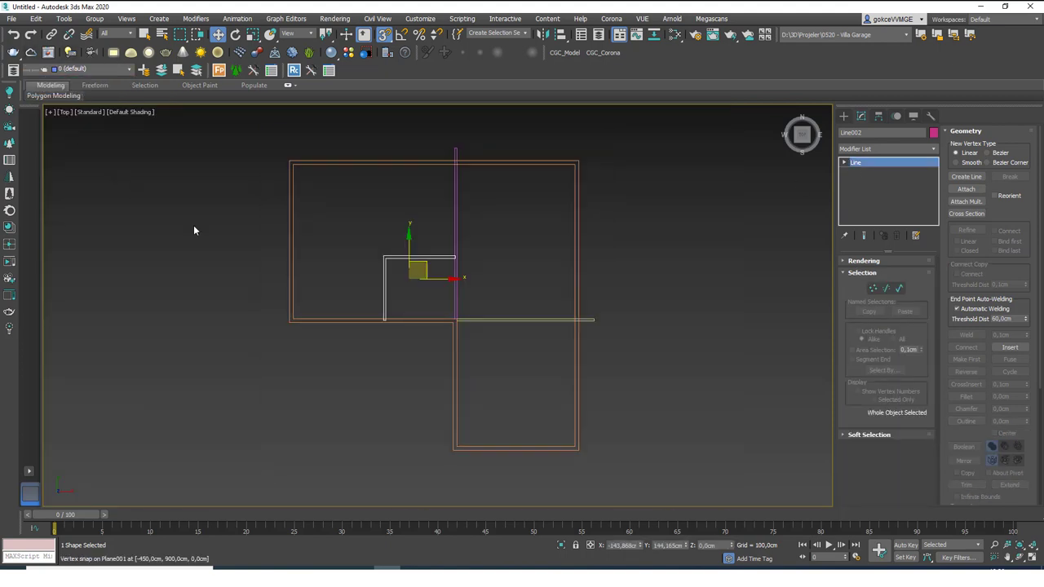
{"action": "mouse_move", "coordinate": [452, 252]}
{"action": "middle_mouse_down"}
{"action": "mouse_move", "coordinate": [403, 248]}
{"action": "mouse_move", "coordinate": [452, 254]}
{"action": "middle_mouse_up"}
{"action": "scroll", "coordinate": [403, 248], "scroll_direction": "up", "scroll_amount": 2}
{"action": "left_click", "coordinate": [478, 232]}
{"action": "scroll", "coordinate": [452, 254], "scroll_direction": "down", "scroll_amount": 1}
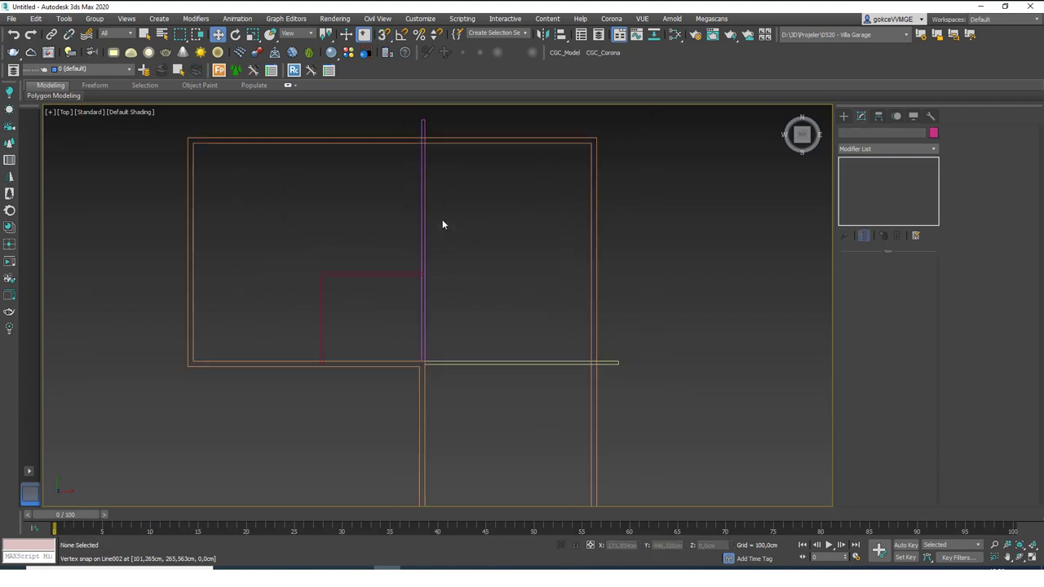
{"action": "scroll", "coordinate": [436, 231], "scroll_direction": "up", "scroll_amount": 2}
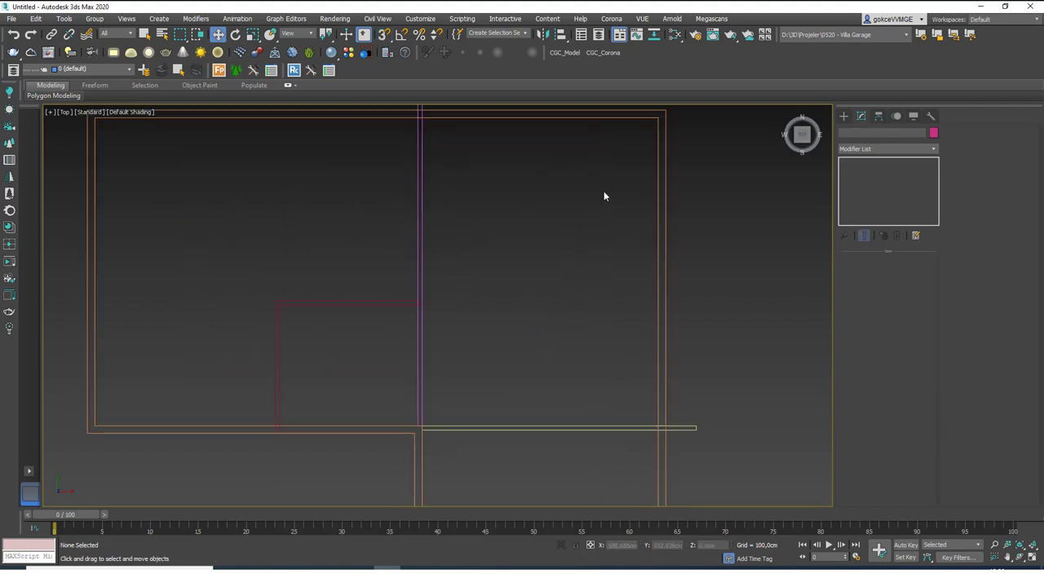
Attach the Hall wall shape and both partition rectangles to the outer wall line.
{"action": "left_click", "coordinate": [655, 200]}
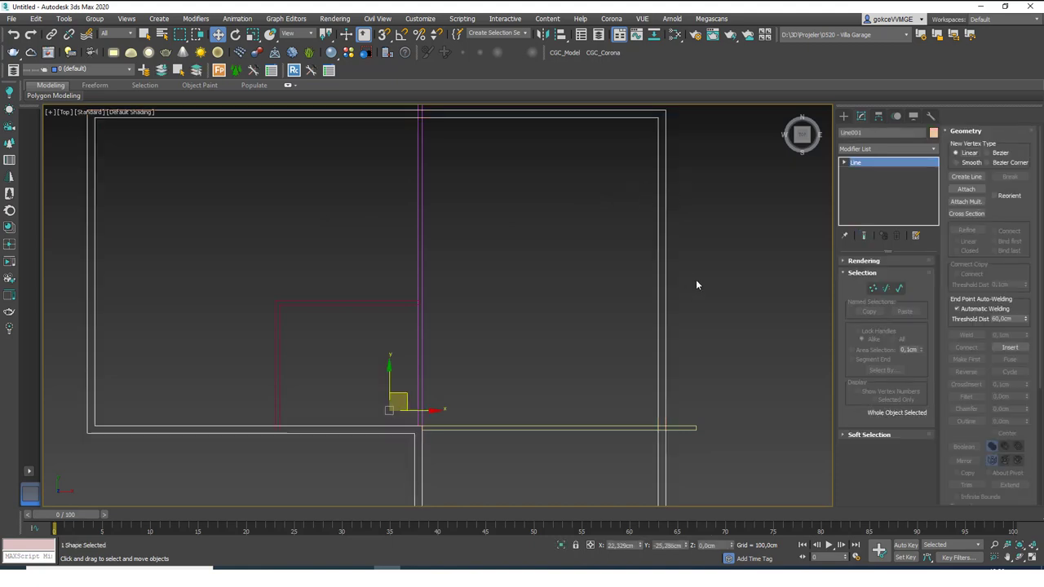
{"action": "left_click", "coordinate": [968, 191]}
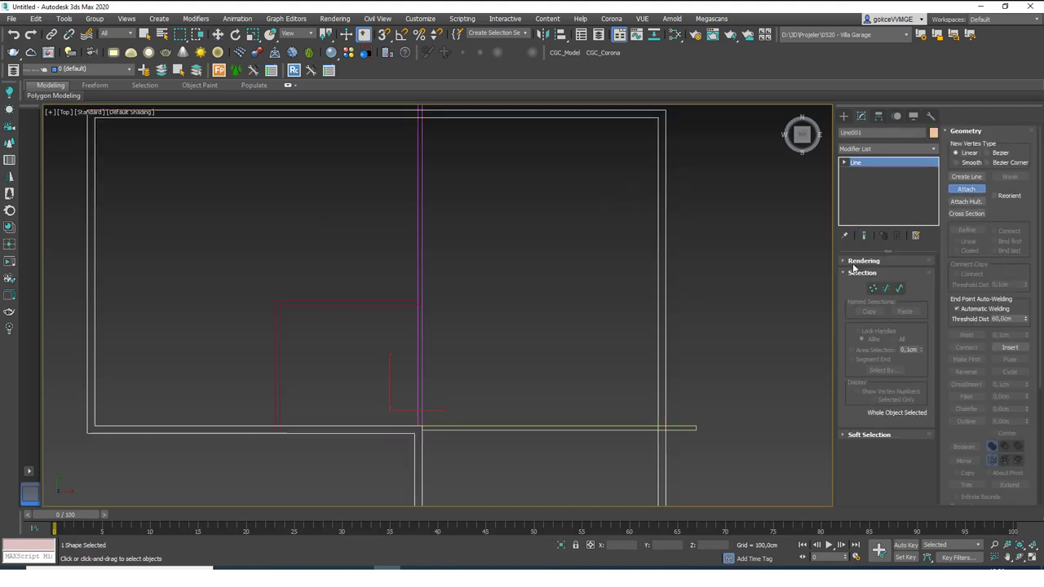
{"action": "left_click", "coordinate": [416, 394]}
{"action": "right_click", "coordinate": [256, 425]}
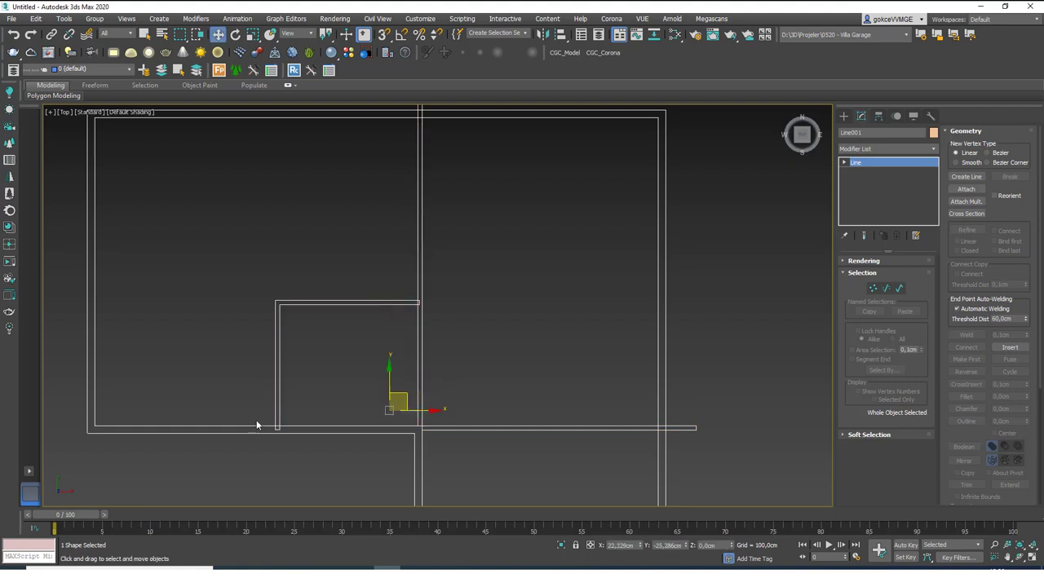
Trim the Kitchen–Diner partition's overhang beyond the outer wall's inner line, and remove the inner line segment crossing the partition's end.
{"action": "left_click", "coordinate": [899, 288]}
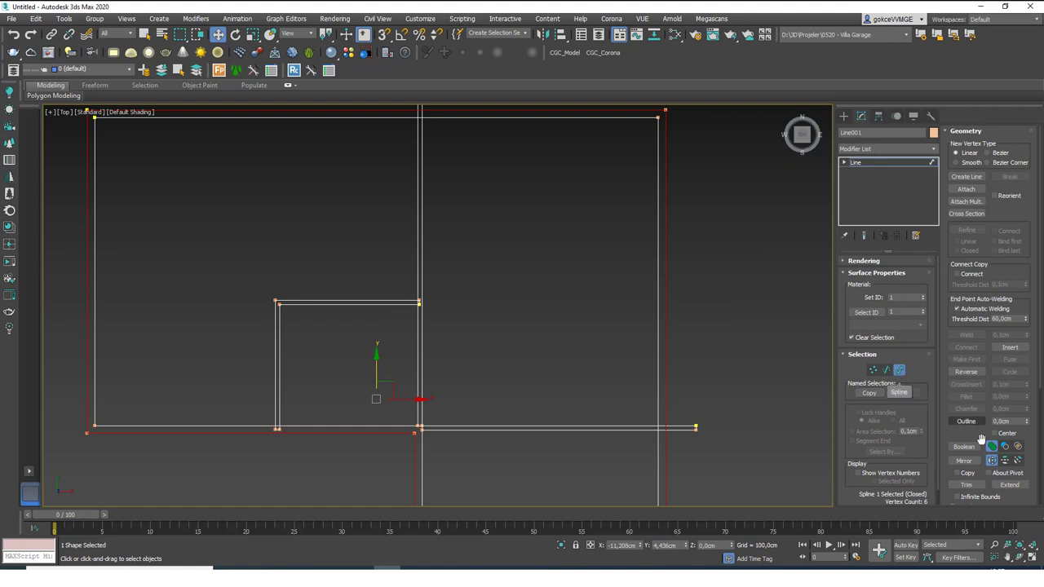
{"action": "scroll", "coordinate": [959, 368], "scroll_direction": "down", "scroll_amount": 3}
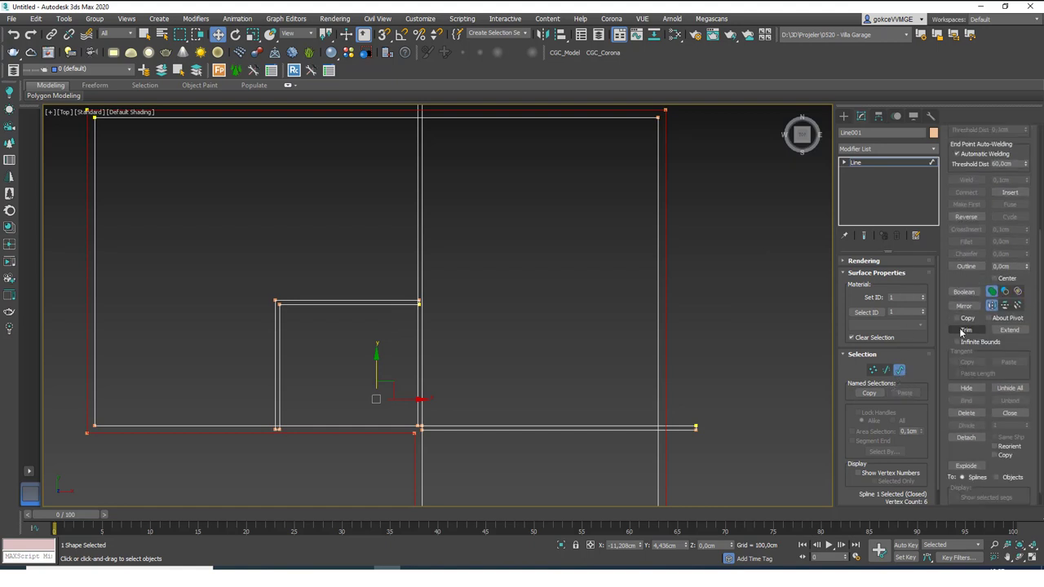
{"action": "left_click", "coordinate": [967, 330]}
{"action": "scroll", "coordinate": [683, 434], "scroll_direction": "up", "scroll_amount": 5}
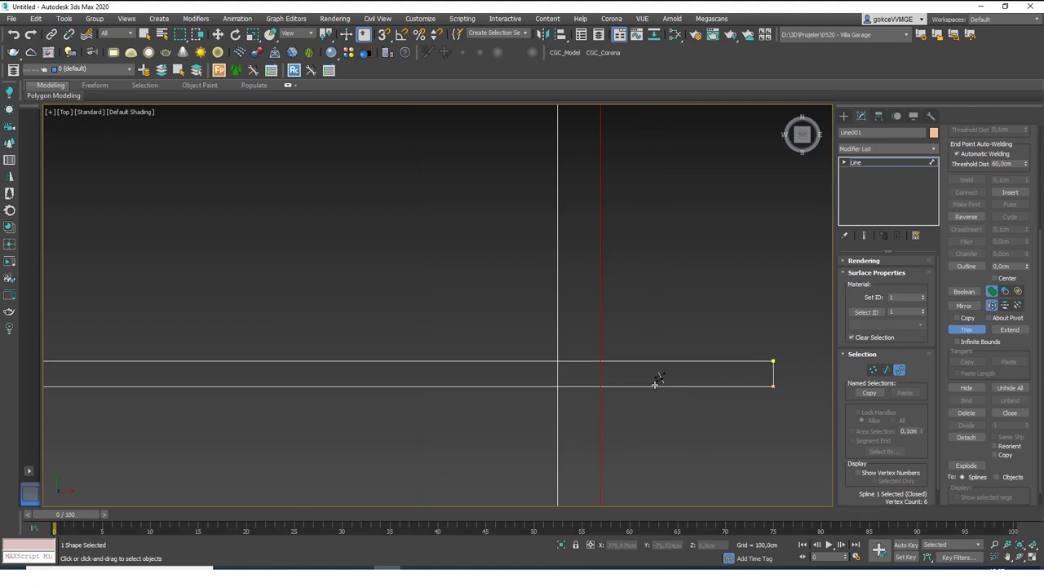
{"action": "left_click", "coordinate": [655, 384]}
{"action": "left_click", "coordinate": [587, 361]}
{"action": "left_click", "coordinate": [571, 385]}
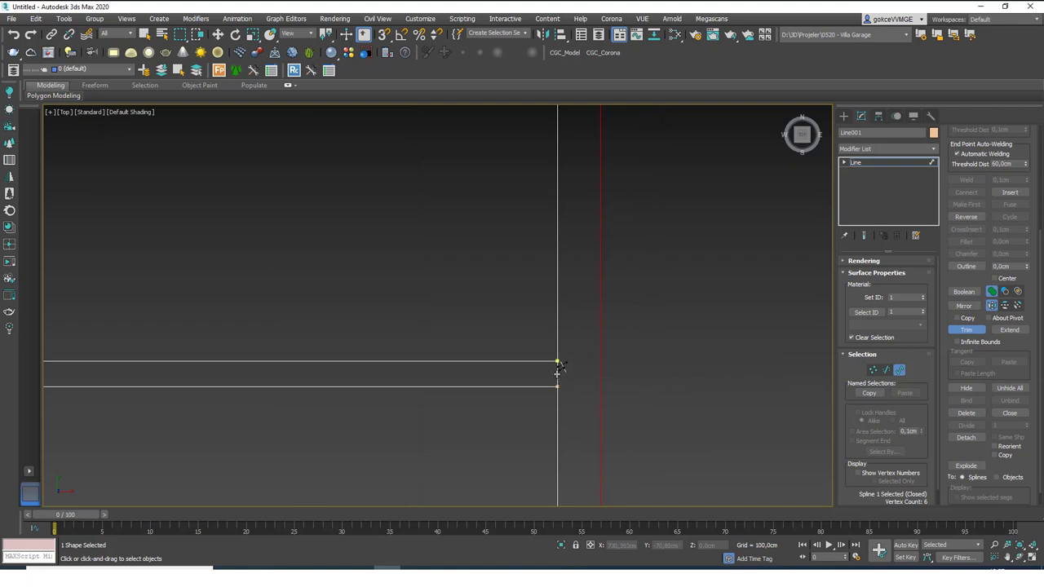
{"action": "left_click", "coordinate": [557, 373]}
Trim the outer wall line across the Kitchen–Diner partition's end at the Hall corner, and try trimming the Hall wall's end there.
{"action": "scroll", "coordinate": [558, 373], "scroll_direction": "down", "scroll_amount": 4}
{"action": "middle_click_drag", "start_coordinate": [558, 373], "coordinate": [683, 368]}
{"action": "middle_click_drag", "start_coordinate": [318, 383], "coordinate": [501, 338]}
{"action": "scroll", "coordinate": [500, 336], "scroll_direction": "up", "scroll_amount": 5}
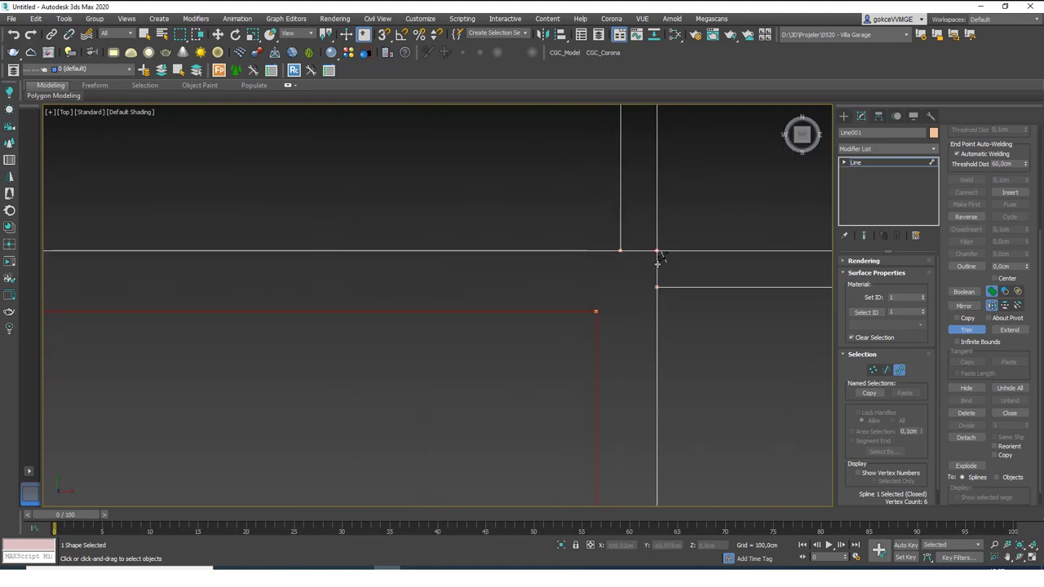
{"action": "left_click", "coordinate": [657, 260]}
{"action": "left_click", "coordinate": [638, 250]}
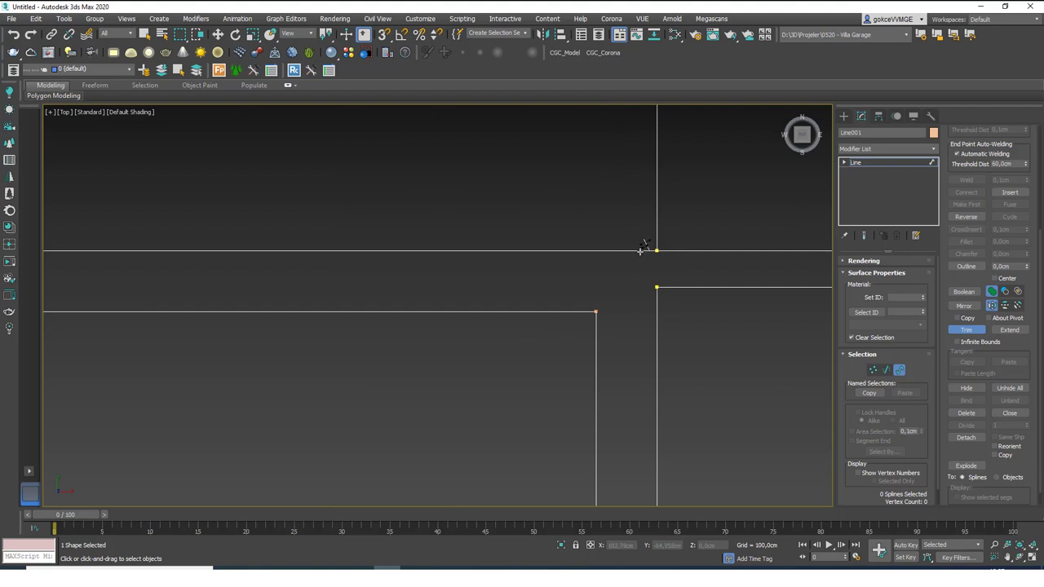
{"action": "scroll", "coordinate": [628, 275], "scroll_direction": "down", "scroll_amount": 8}
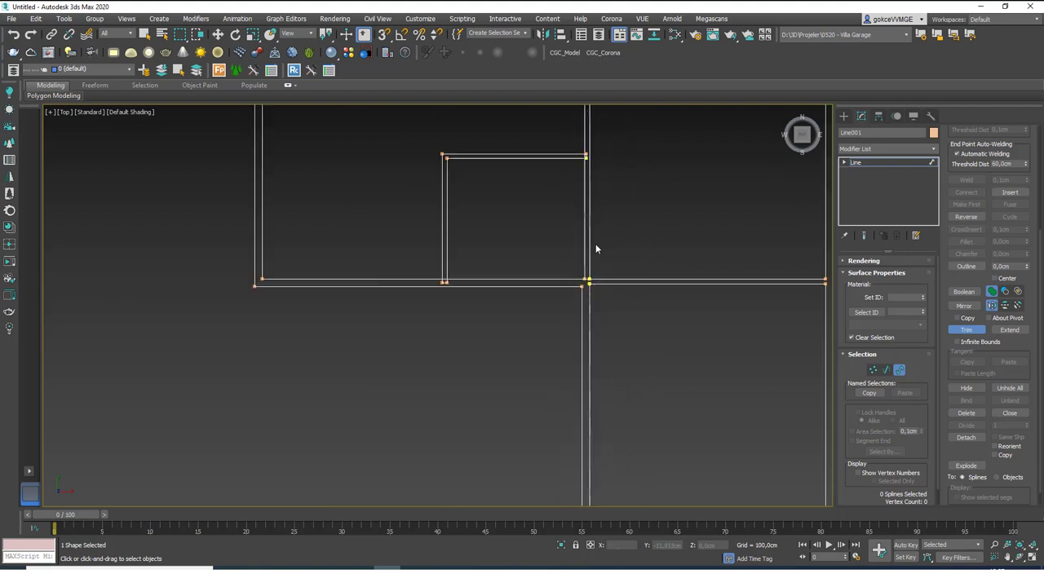
Move the Hall wall's end vertex at the junction about 4 cm down past the outer wall's inner line, then return to spline level.
{"action": "scroll", "coordinate": [559, 398], "scroll_direction": "up", "scroll_amount": 6}
{"action": "right_click", "coordinate": [577, 428]}
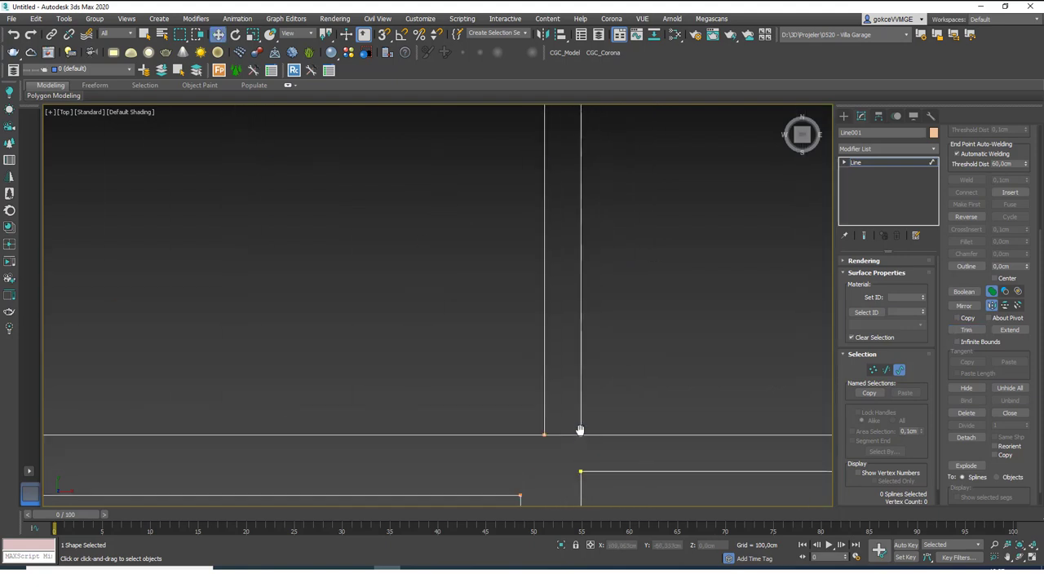
{"action": "middle_click_drag", "start_coordinate": [580, 432], "coordinate": [561, 382]}
{"action": "scroll", "coordinate": [545, 385], "scroll_direction": "up", "scroll_amount": 2}
{"action": "left_click", "coordinate": [545, 382]}
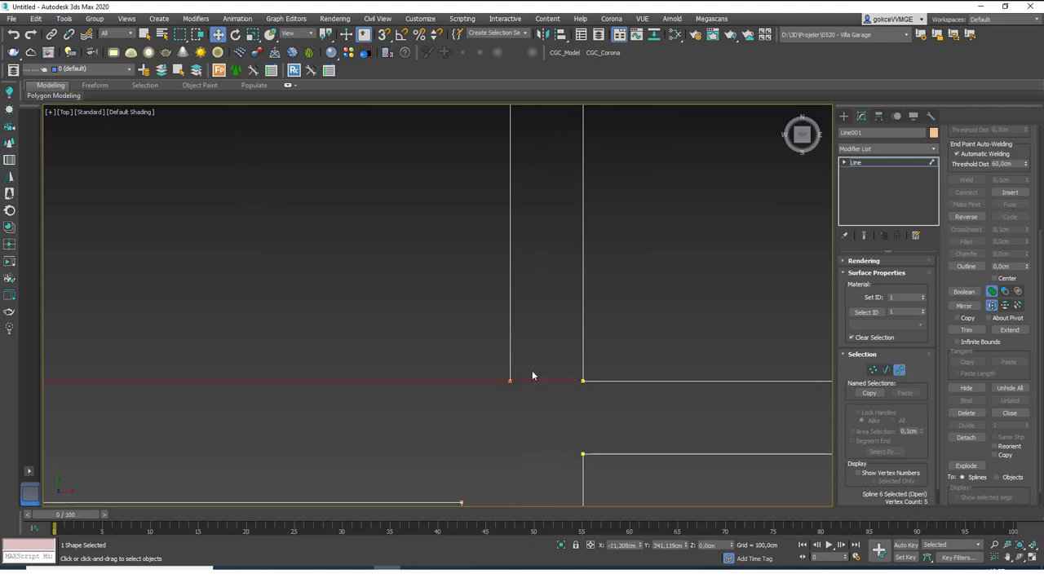
{"action": "key", "text": "1"}
{"action": "left_click", "coordinate": [510, 381]}
{"action": "left_click_drag", "start_coordinate": [510, 349], "coordinate": [512, 375]}
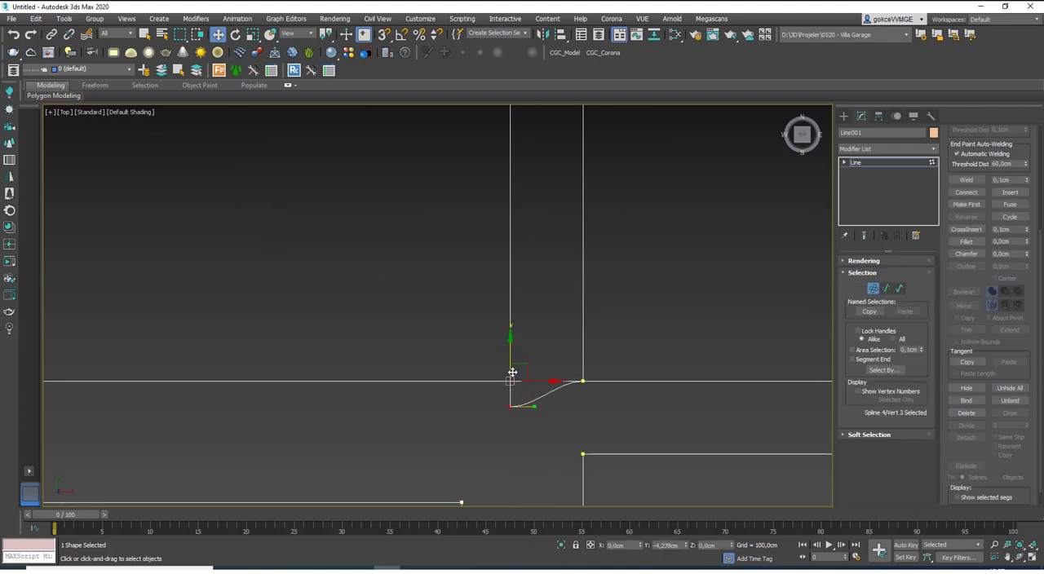
{"action": "left_click", "coordinate": [562, 299]}
{"action": "key", "text": "3"}
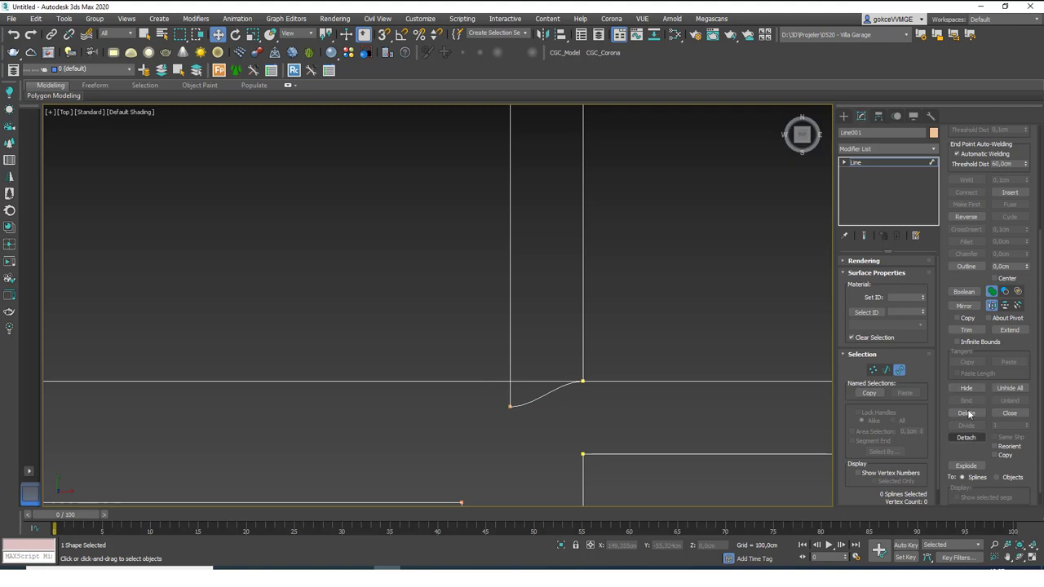
Trim the Hall wall's overhang at the junction and the horizontal line segment crossing the wall's end.
{"action": "left_click", "coordinate": [966, 329]}
{"action": "left_click", "coordinate": [540, 391]}
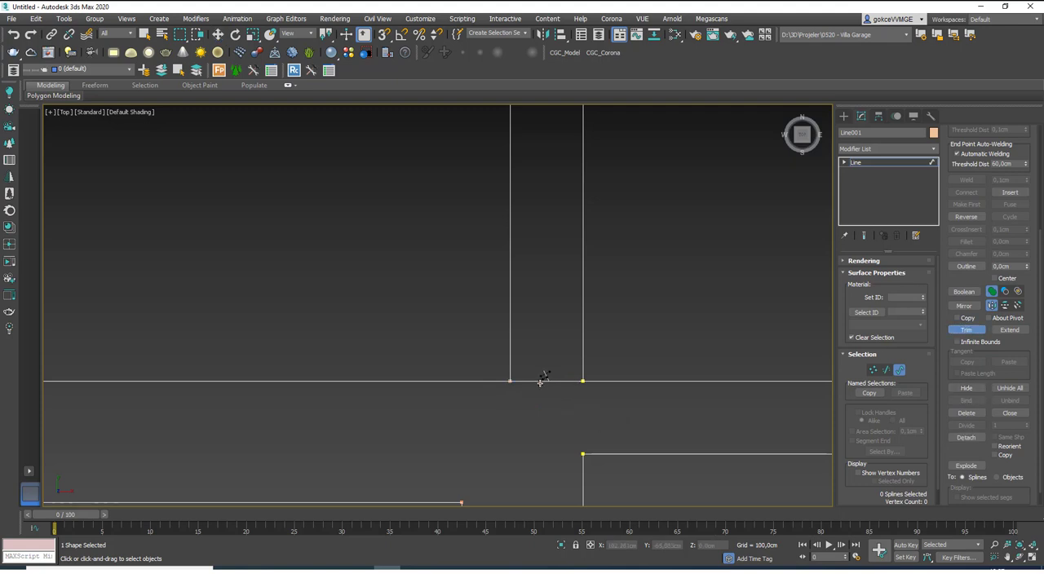
{"action": "left_click", "coordinate": [540, 381]}
{"action": "scroll", "coordinate": [562, 368], "scroll_direction": "down", "scroll_amount": 5}
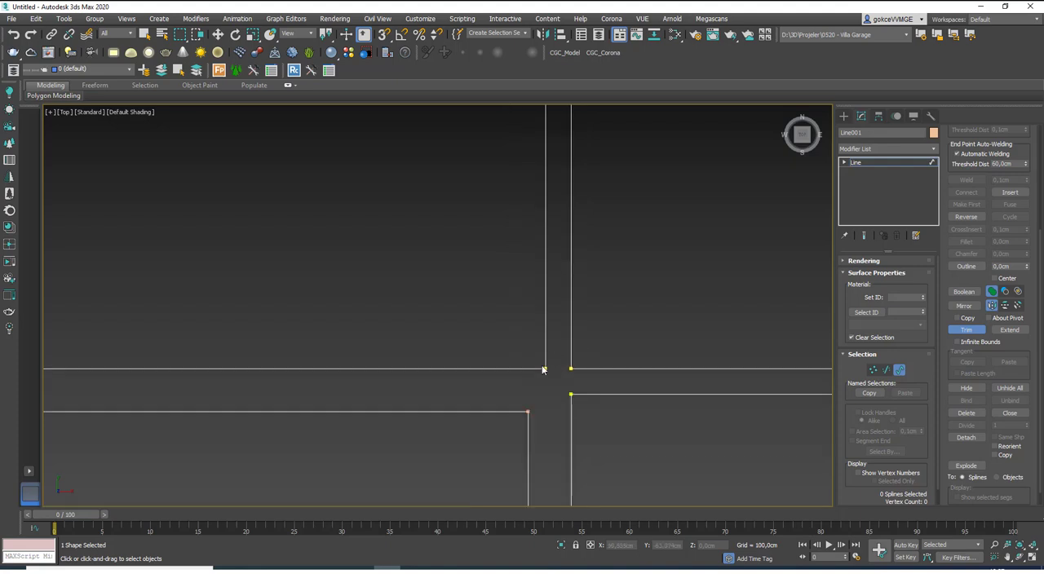
Trim the Hall side wall's lower overhang beyond the outer wall's inner line, and the inner line segment across its end.
{"action": "scroll", "coordinate": [559, 353], "scroll_direction": "down", "scroll_amount": 5}
{"action": "middle_click_drag", "start_coordinate": [500, 323], "coordinate": [548, 362]}
{"action": "middle_click_drag", "start_coordinate": [320, 398], "coordinate": [335, 377]}
{"action": "scroll", "coordinate": [336, 377], "scroll_direction": "up", "scroll_amount": 9}
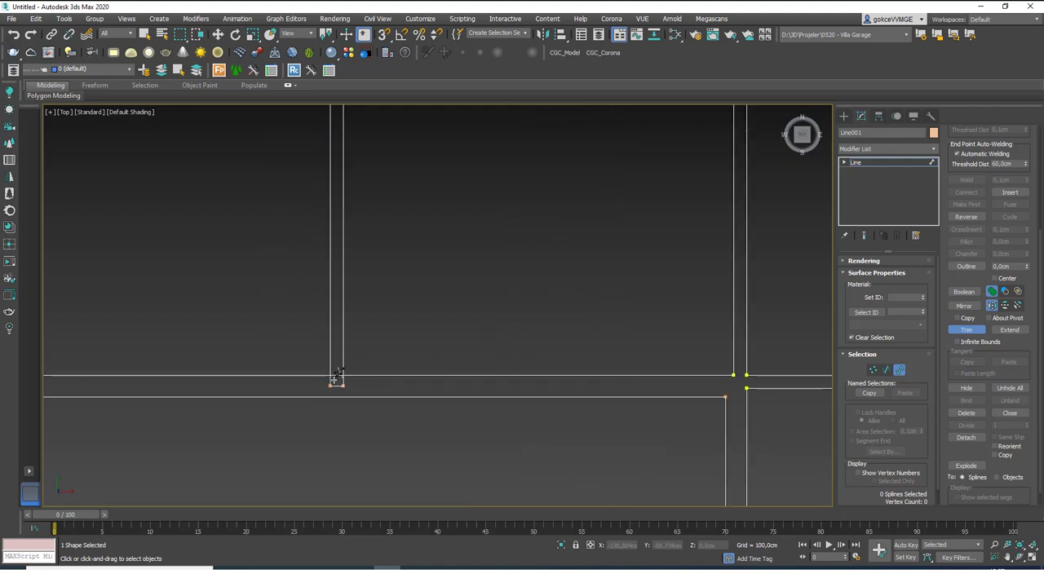
{"action": "left_click", "coordinate": [347, 372]}
{"action": "scroll", "coordinate": [358, 369], "scroll_direction": "down", "scroll_amount": 5}
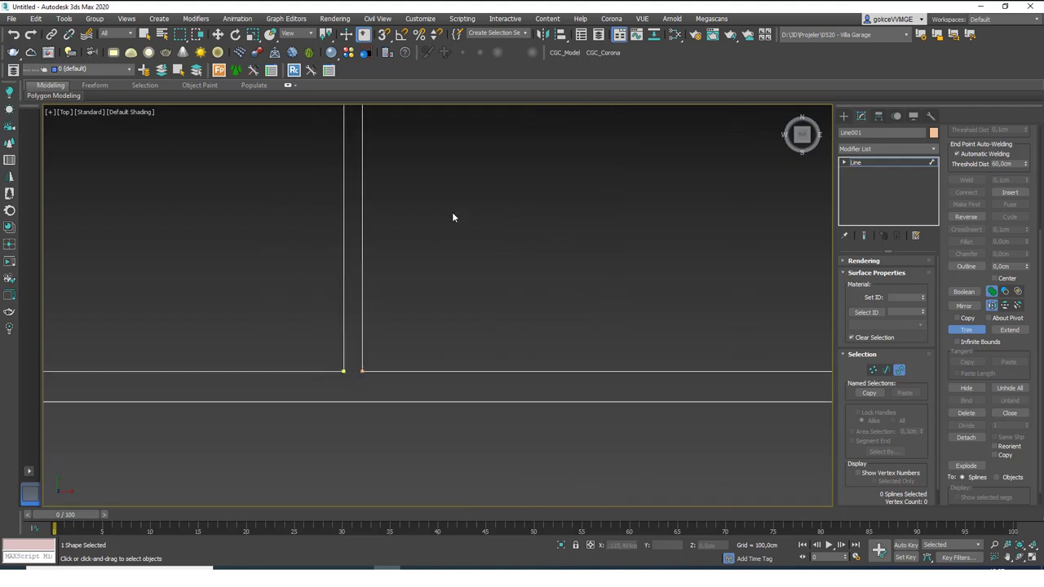
Trim the Hall upper wall's overhang inside the long vertical partition, and the partition line segment across its end.
{"action": "middle_click_drag", "start_coordinate": [634, 127], "coordinate": [553, 272]}
{"action": "scroll", "coordinate": [553, 272], "scroll_direction": "down", "scroll_amount": 3}
{"action": "middle_click_drag", "start_coordinate": [692, 140], "coordinate": [549, 255]}
{"action": "scroll", "coordinate": [549, 256], "scroll_direction": "up", "scroll_amount": 7}
{"action": "scroll", "coordinate": [549, 259], "scroll_direction": "up", "scroll_amount": 4}
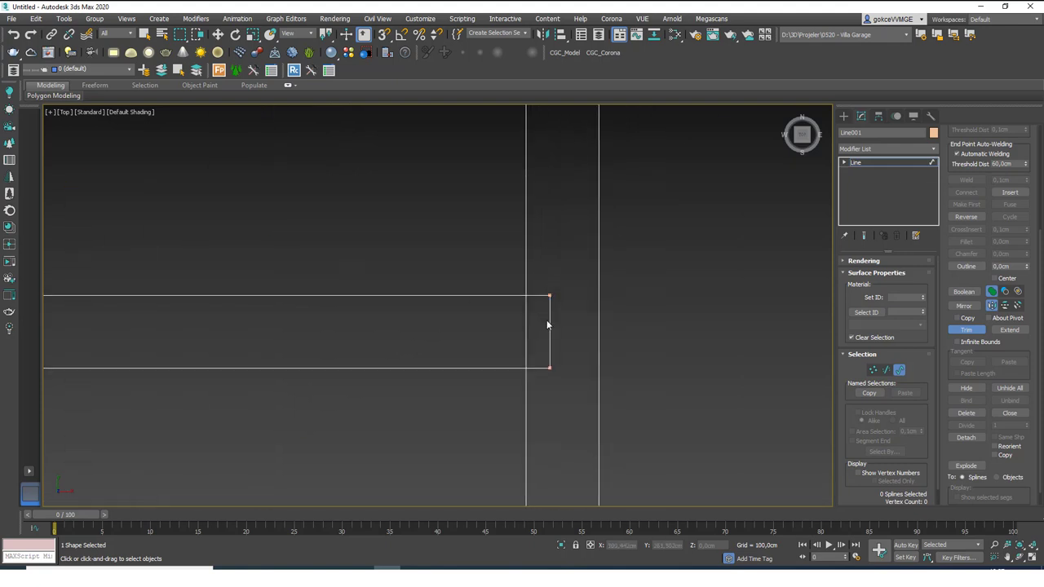
{"action": "scroll", "coordinate": [563, 323], "scroll_direction": "down", "scroll_amount": 5}
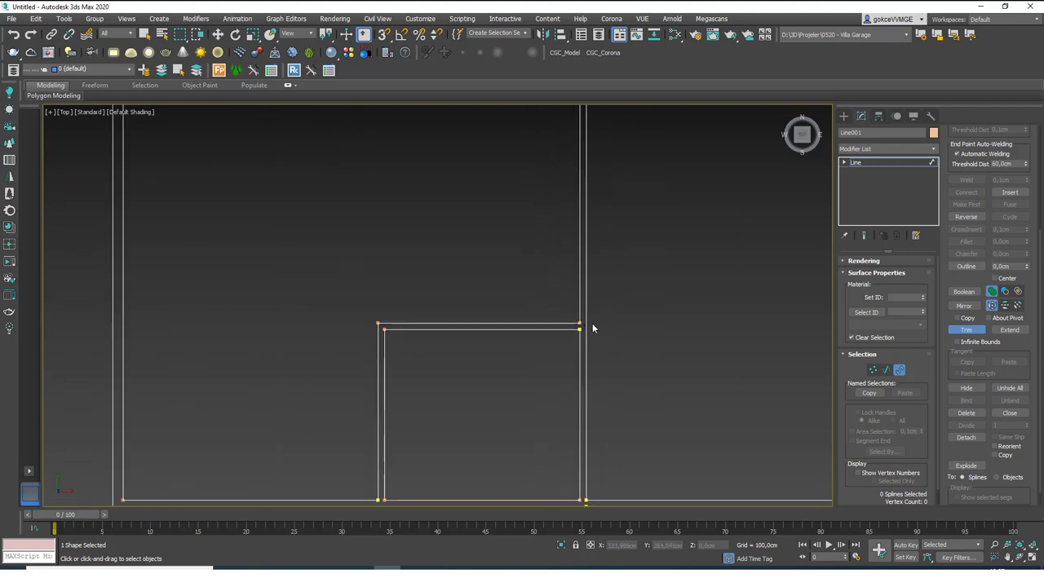
Trim the long vertical partition's overhang beyond the upper outer wall's inner line and the segment crossing its end, and finish trimming.
{"action": "scroll", "coordinate": [593, 323], "scroll_direction": "up", "scroll_amount": 3}
{"action": "scroll", "coordinate": [597, 224], "scroll_direction": "up", "scroll_amount": 4}
{"action": "left_click", "coordinate": [605, 188]}
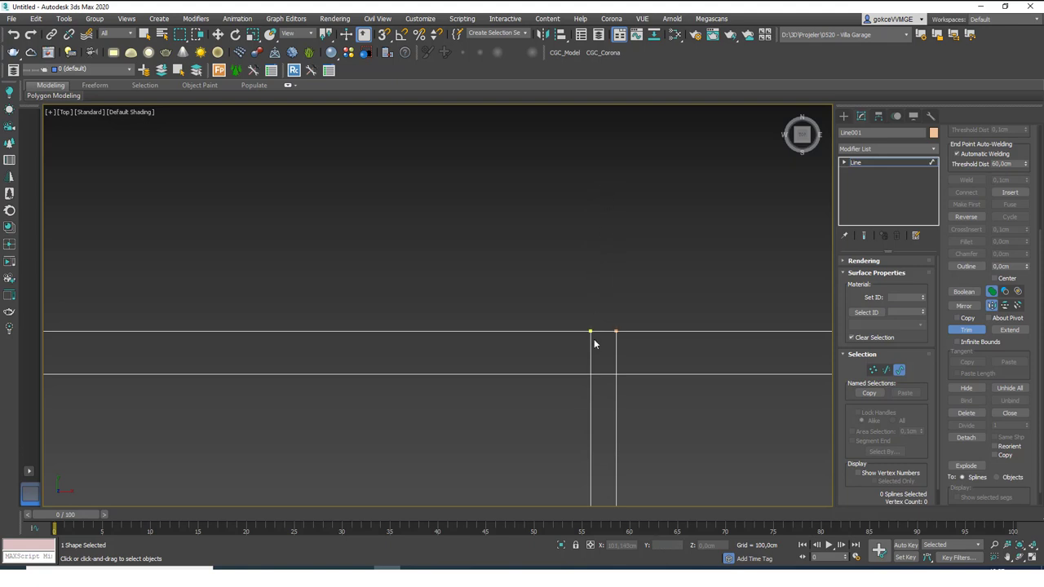
{"action": "left_click", "coordinate": [590, 346]}
{"action": "left_click", "coordinate": [616, 350]}
{"action": "left_click", "coordinate": [604, 372]}
{"action": "scroll", "coordinate": [509, 305], "scroll_direction": "down", "scroll_amount": 7}
{"action": "right_click", "coordinate": [593, 300]}
{"action": "middle_click_drag", "start_coordinate": [628, 401], "coordinate": [582, 274]}
{"action": "scroll", "coordinate": [581, 271], "scroll_direction": "up", "scroll_amount": 1}
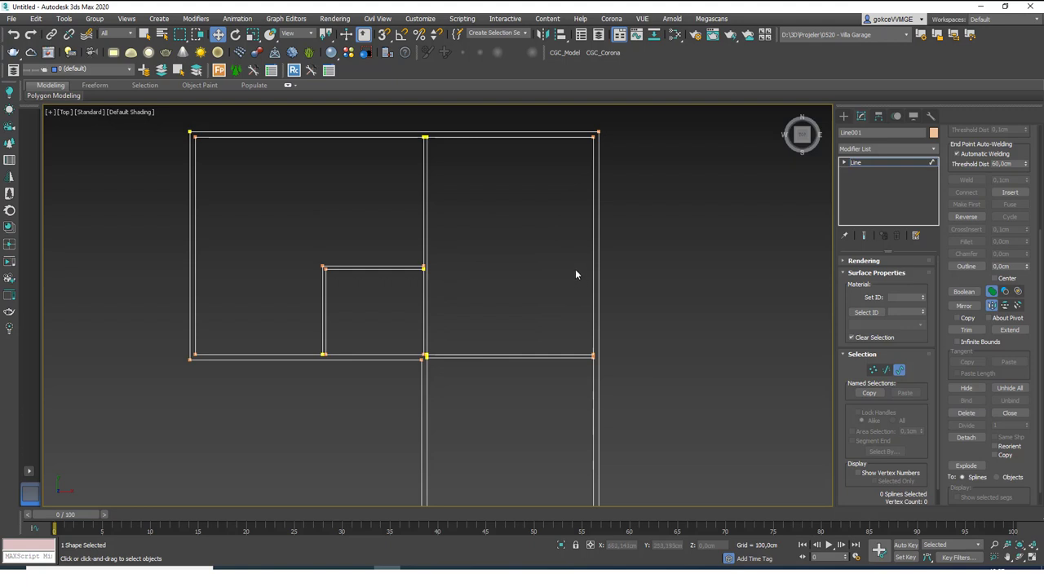
Select all vertices of the wall line and weld them with a 0.1 cm threshold.
{"action": "key", "text": "1"}
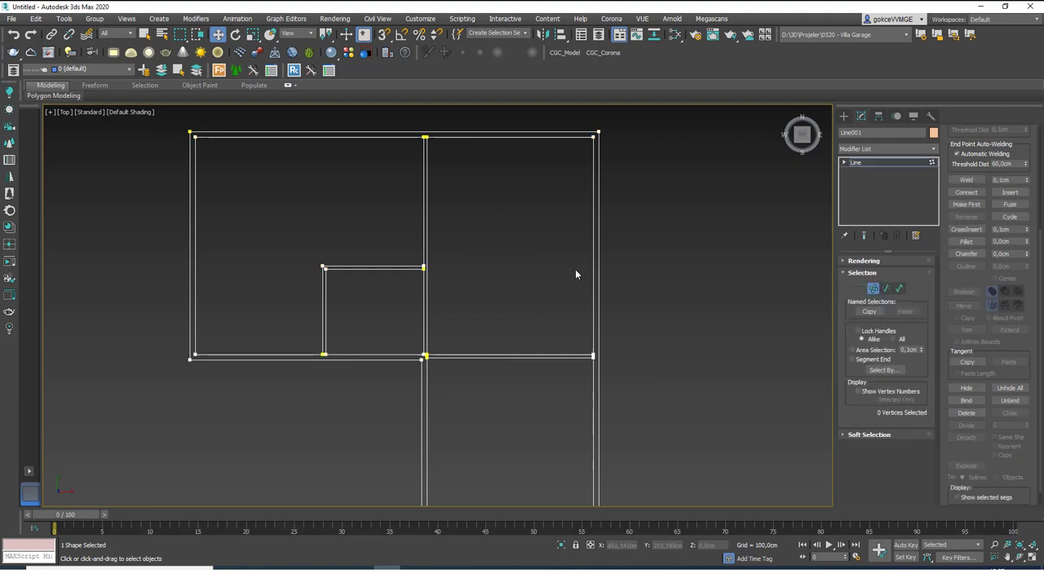
{"action": "key", "text": "ctrl+a"}
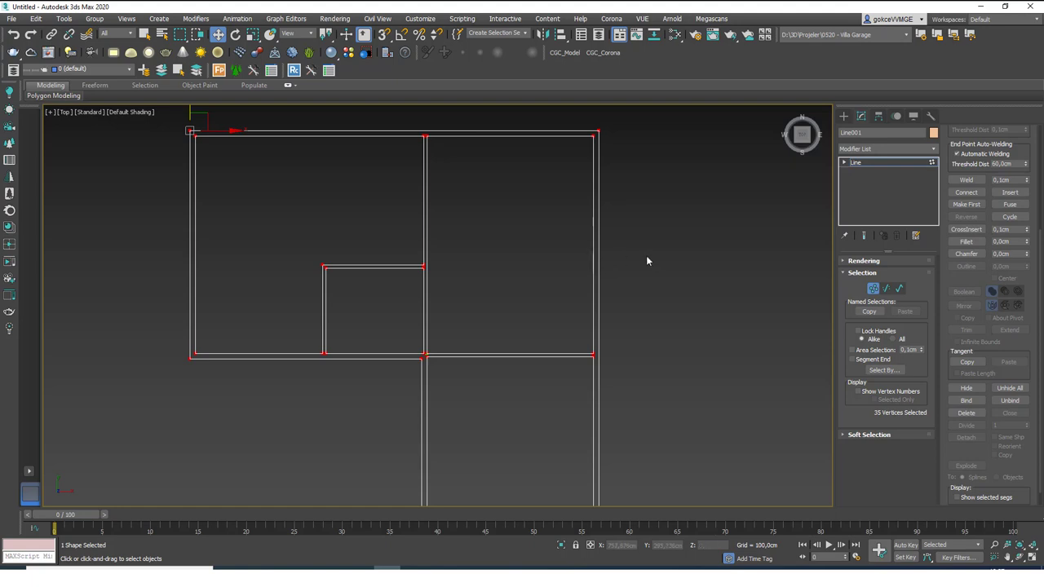
{"action": "left_click", "coordinate": [967, 179]}
Test the weld at the long partition's upper end by shifting its corner vertex sideways.
{"action": "scroll", "coordinate": [439, 133], "scroll_direction": "up", "scroll_amount": 10}
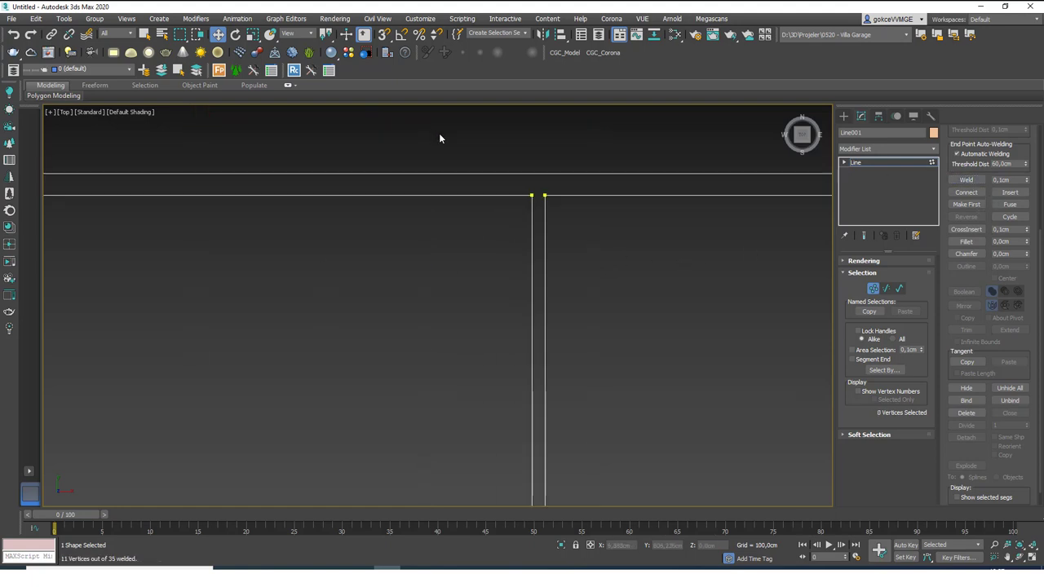
{"action": "left_click", "coordinate": [575, 198]}
{"action": "mouse_move", "coordinate": [611, 198]}
{"action": "left_mouse_down"}
{"action": "mouse_move", "coordinate": [731, 205]}
{"action": "mouse_move", "coordinate": [629, 196]}
{"action": "left_mouse_up"}
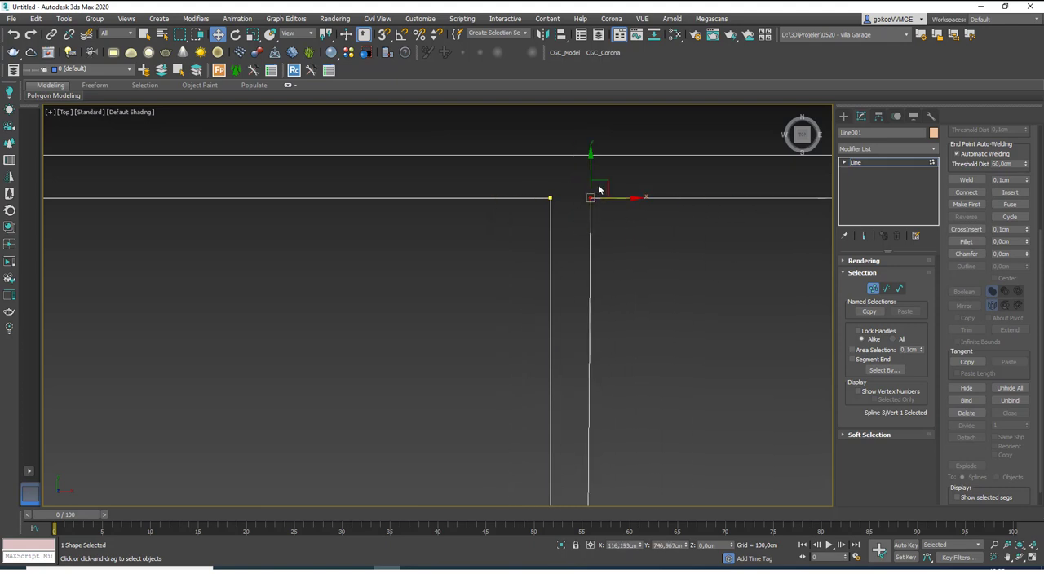
{"action": "scroll", "coordinate": [598, 215], "scroll_direction": "down", "scroll_amount": 5}
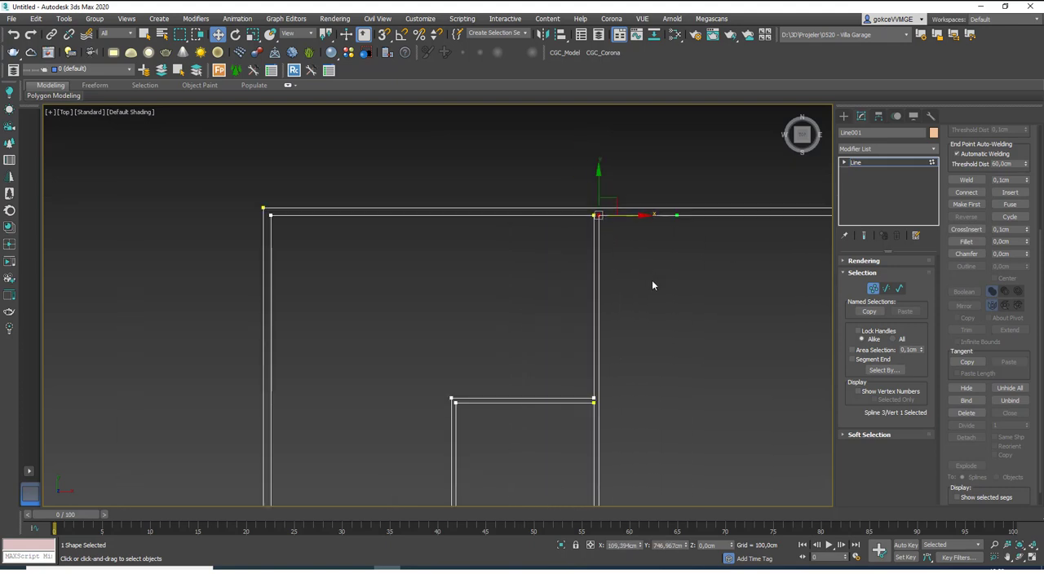
Return to the whole-line level and extrude the wall outline to a height of 300 cm.
{"action": "scroll", "coordinate": [471, 200], "scroll_direction": "down", "scroll_amount": 6}
{"action": "left_click", "coordinate": [885, 163]}
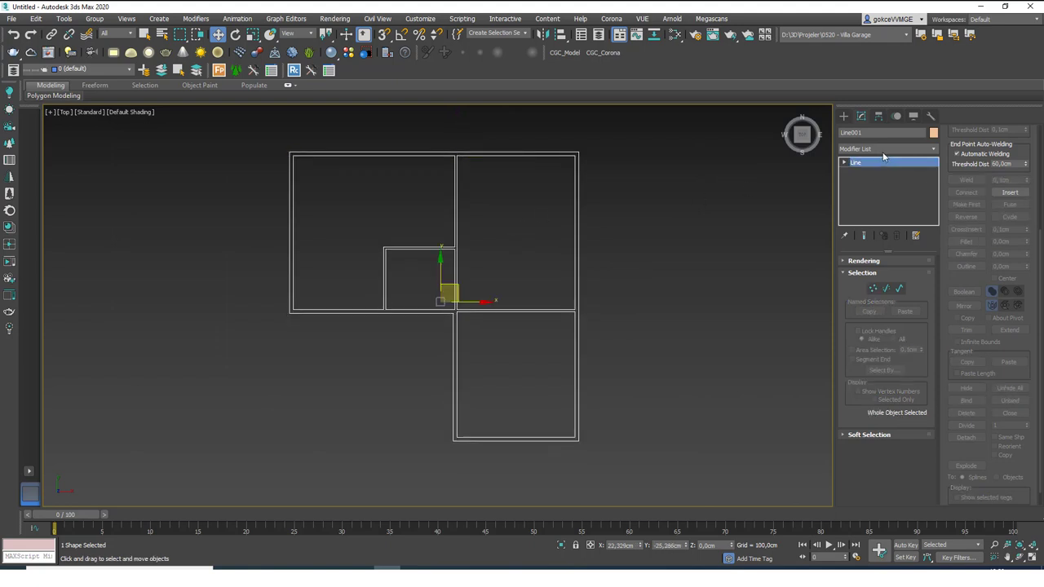
{"action": "middle_click_drag", "start_coordinate": [484, 291], "coordinate": [522, 234], "text": "alt"}
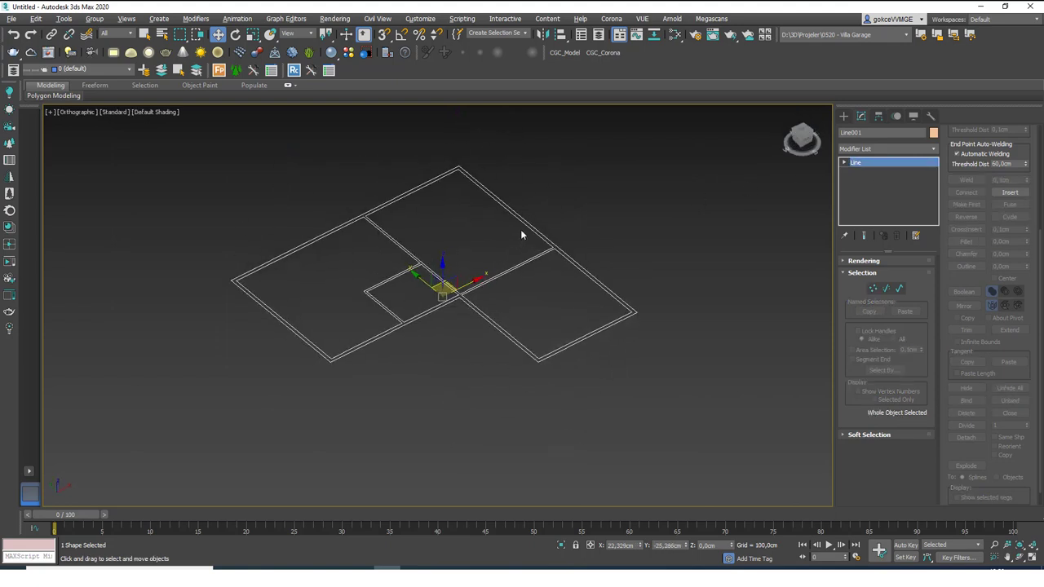
{"action": "left_click", "coordinate": [908, 148]}
{"action": "type", "text": "ex"}
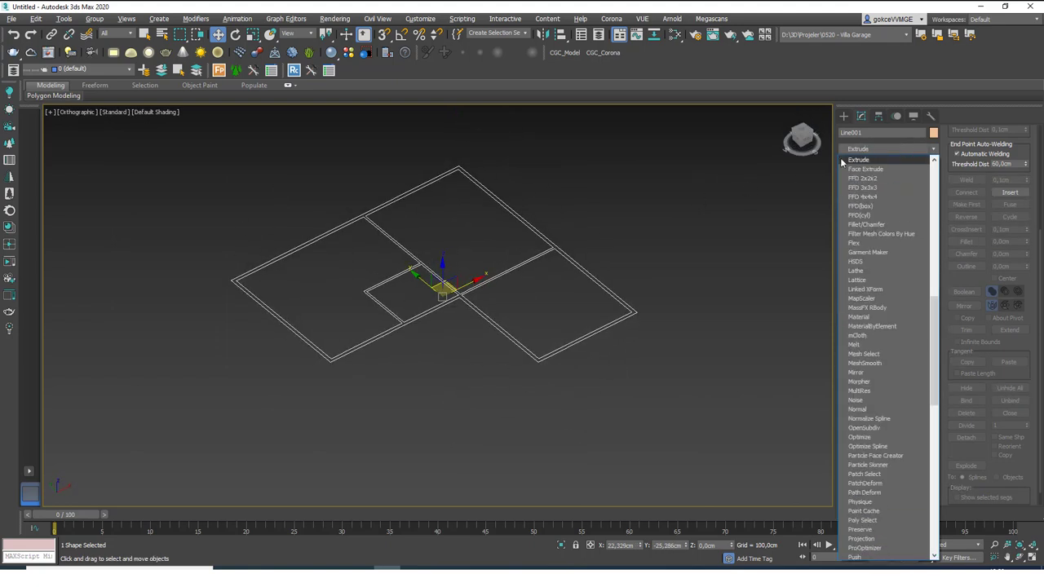
{"action": "left_click", "coordinate": [841, 161]}
{"action": "left_click", "coordinate": [904, 275]}
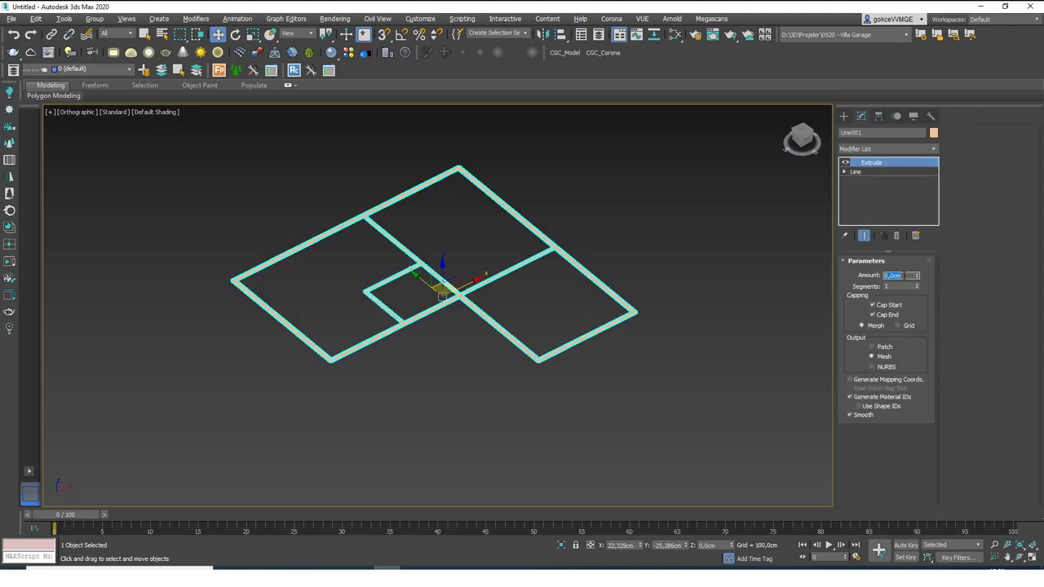
{"action": "key", "text": "Return"}
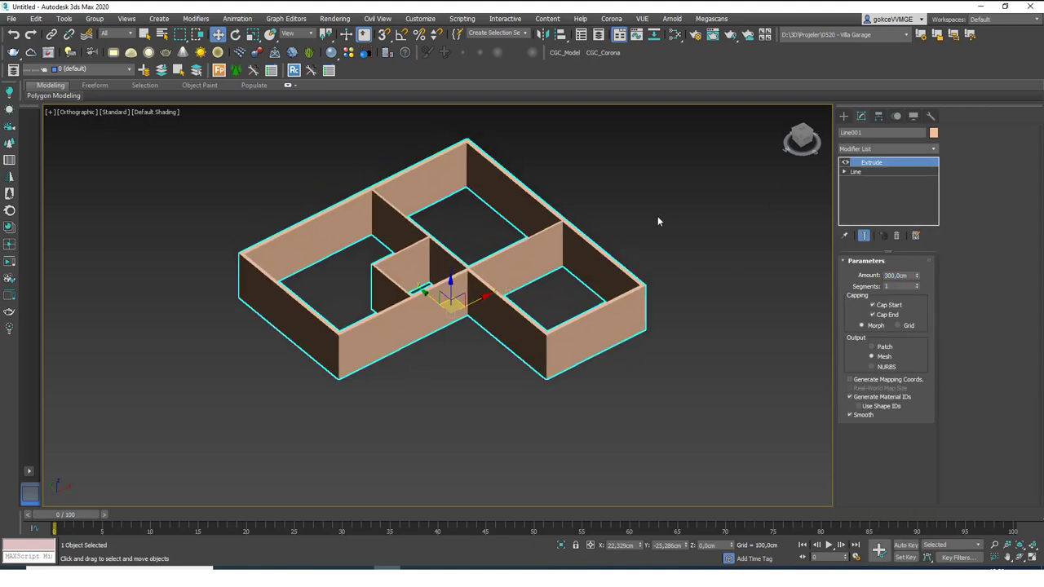
Deselect the extruded walls and examine them in a perspective view from an angle above the front.
{"action": "left_click", "coordinate": [657, 217]}
{"action": "scroll", "coordinate": [440, 301], "scroll_direction": "up", "scroll_amount": 2}
{"action": "key", "text": "p"}
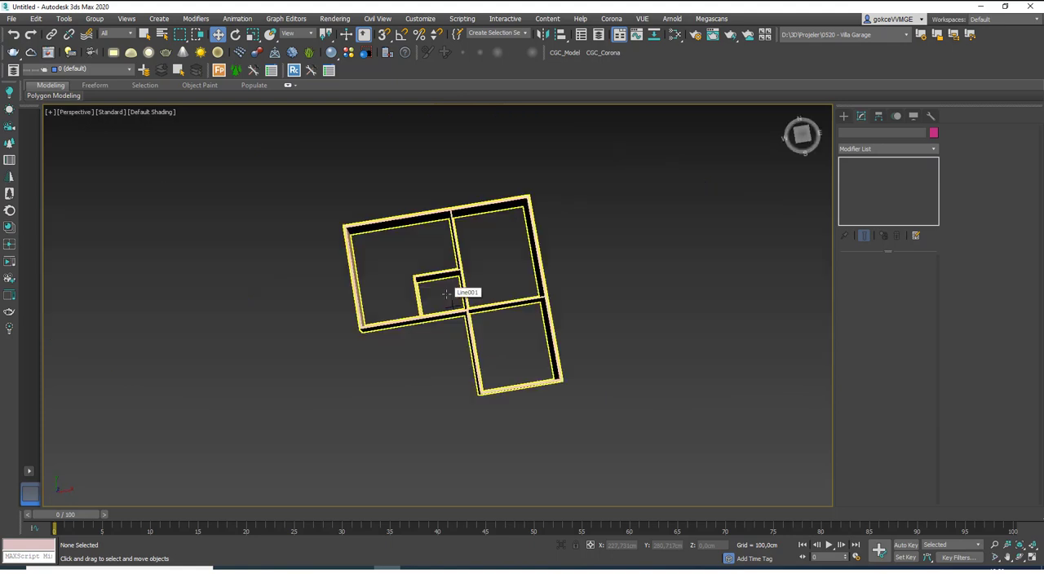
{"action": "scroll", "coordinate": [450, 305], "scroll_direction": "down", "scroll_amount": 1}
{"action": "left_click_drag", "start_coordinate": [451, 305], "coordinate": [497, 253], "text": "alt"}
{"action": "scroll", "coordinate": [447, 295], "scroll_direction": "up", "scroll_amount": 4}
{"action": "mouse_move", "coordinate": [448, 295]}
{"action": "middle_mouse_down", "text": "alt"}
{"action": "mouse_move", "coordinate": [497, 275]}
{"action": "mouse_move", "coordinate": [473, 261]}
{"action": "mouse_move", "coordinate": [452, 289]}
{"action": "middle_mouse_up", "text": "alt"}
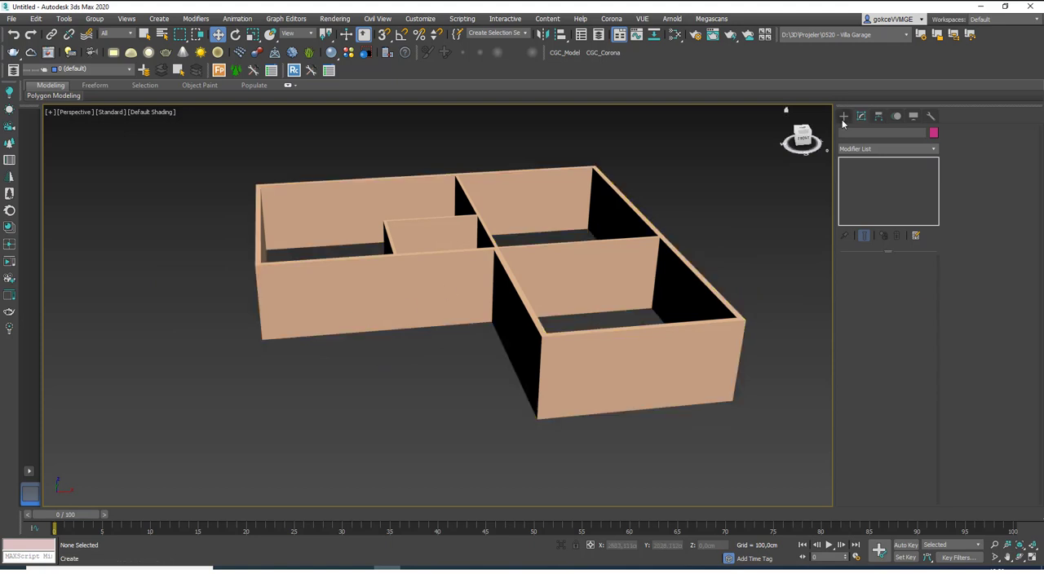
Create a standard box of about 113 × 109 × 124 cm across the front outer wall, between its outer corner and the Hall.
{"action": "left_click", "coordinate": [843, 115]}
{"action": "left_click", "coordinate": [865, 146]}
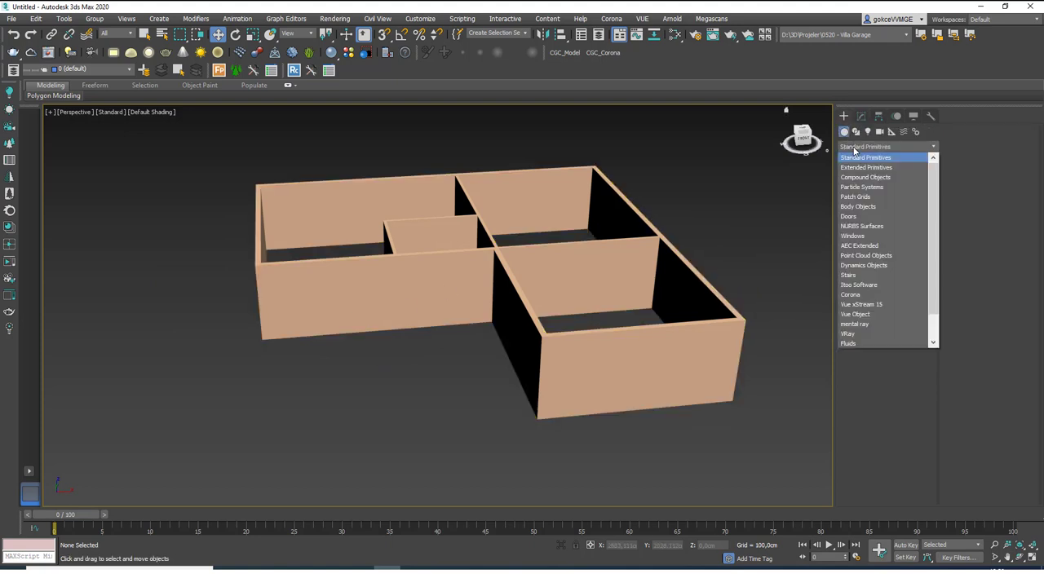
{"action": "left_click", "coordinate": [857, 158]}
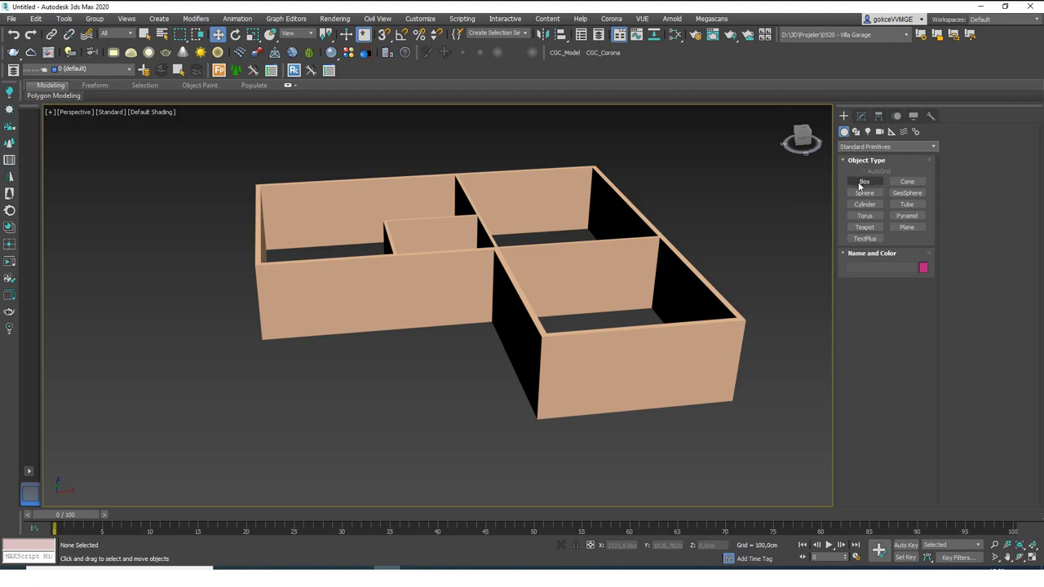
{"action": "left_click", "coordinate": [862, 182]}
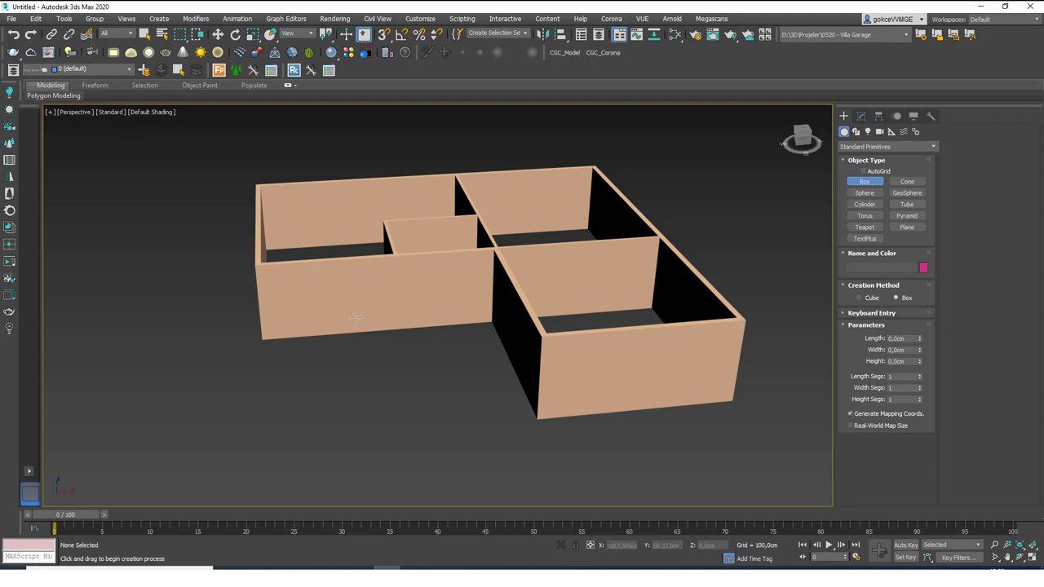
{"action": "middle_click_drag", "start_coordinate": [349, 309], "coordinate": [308, 326], "text": "alt"}
{"action": "scroll", "coordinate": [302, 336], "scroll_direction": "up", "scroll_amount": 5}
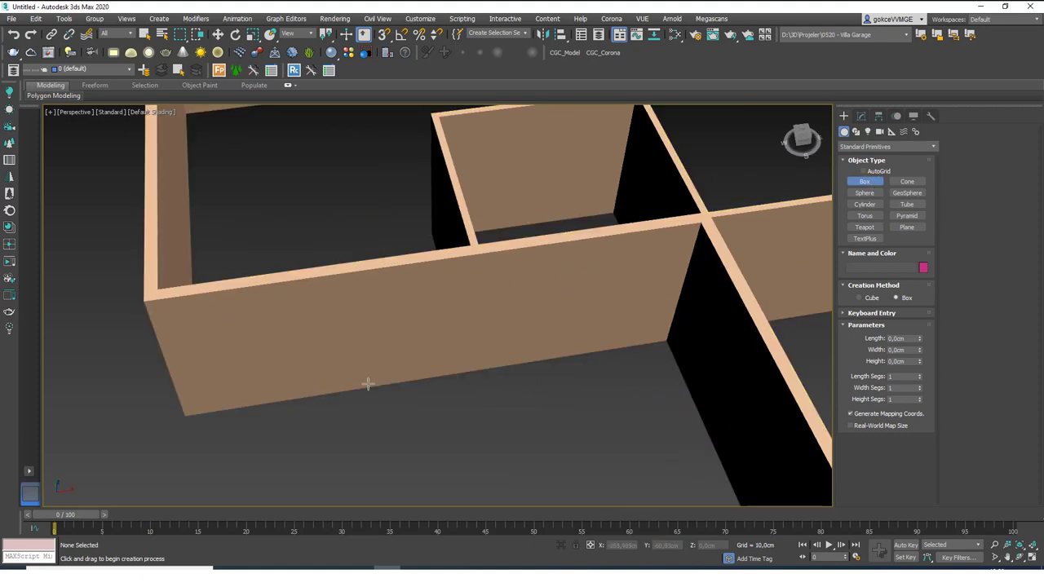
{"action": "left_click_drag", "start_coordinate": [314, 414], "coordinate": [369, 352]}
{"action": "left_click", "coordinate": [359, 279]}
{"action": "key", "text": "w"}
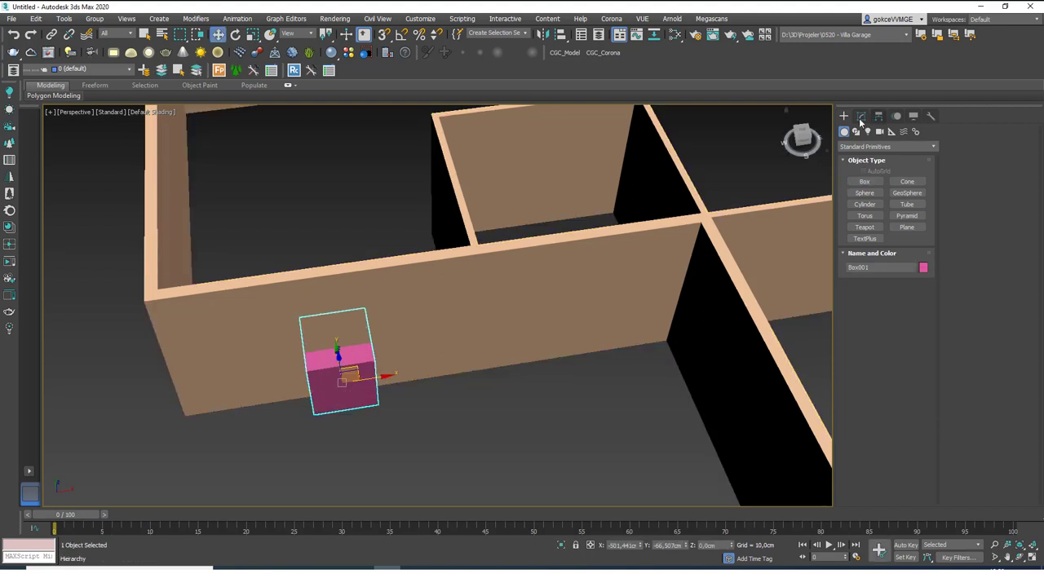
Set the box's length and width to 110 cm and its height to 210 cm.
{"action": "left_click", "coordinate": [861, 116]}
{"action": "double_click", "coordinate": [902, 274]}
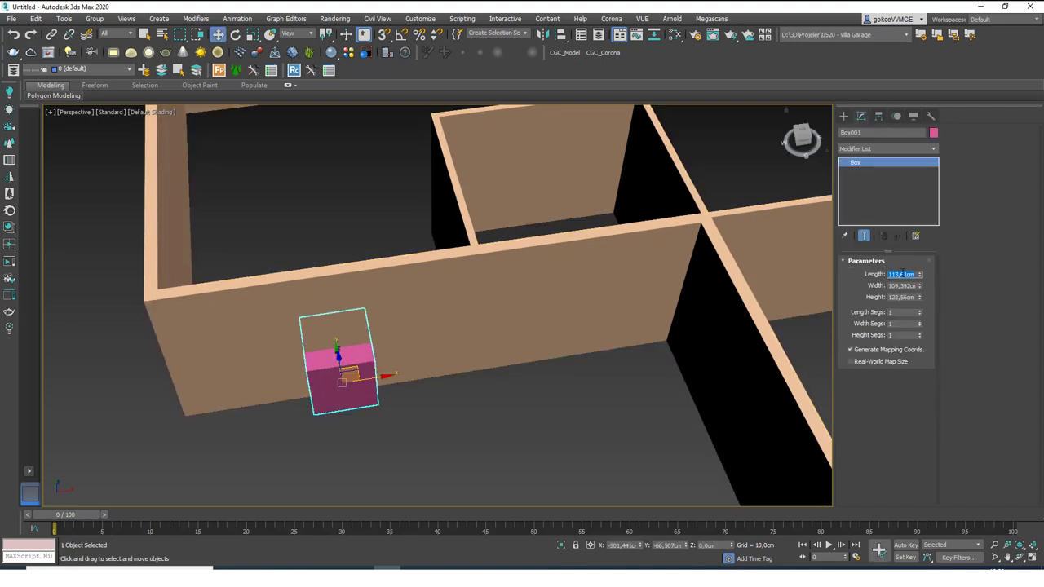
{"action": "type", "text": "110"}
{"action": "key", "text": "Return"}
{"action": "key", "text": "Tab"}
{"action": "type", "text": "1"}
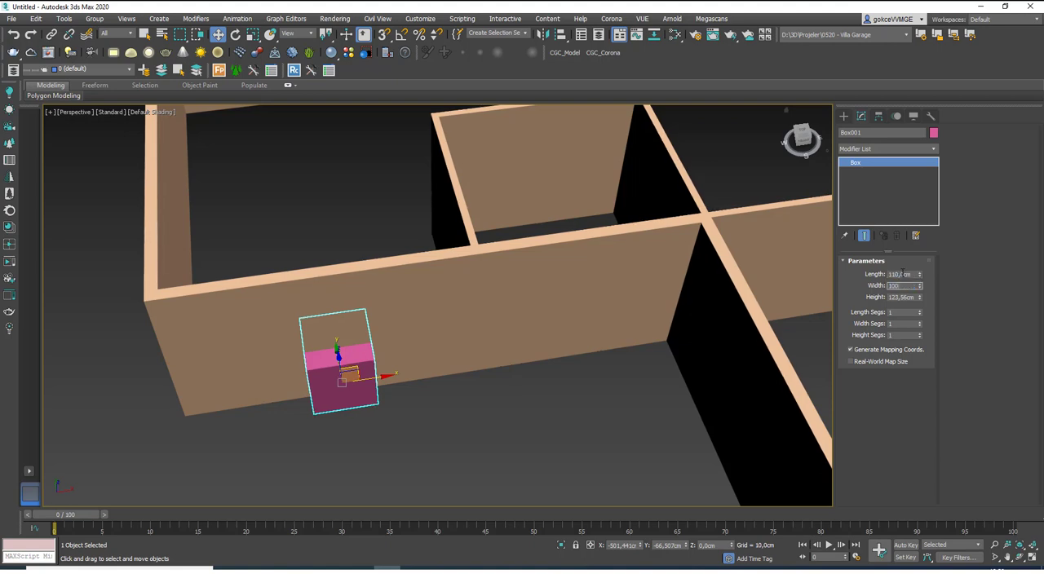
{"action": "key", "text": "Return"}
{"action": "type", "text": "110"}
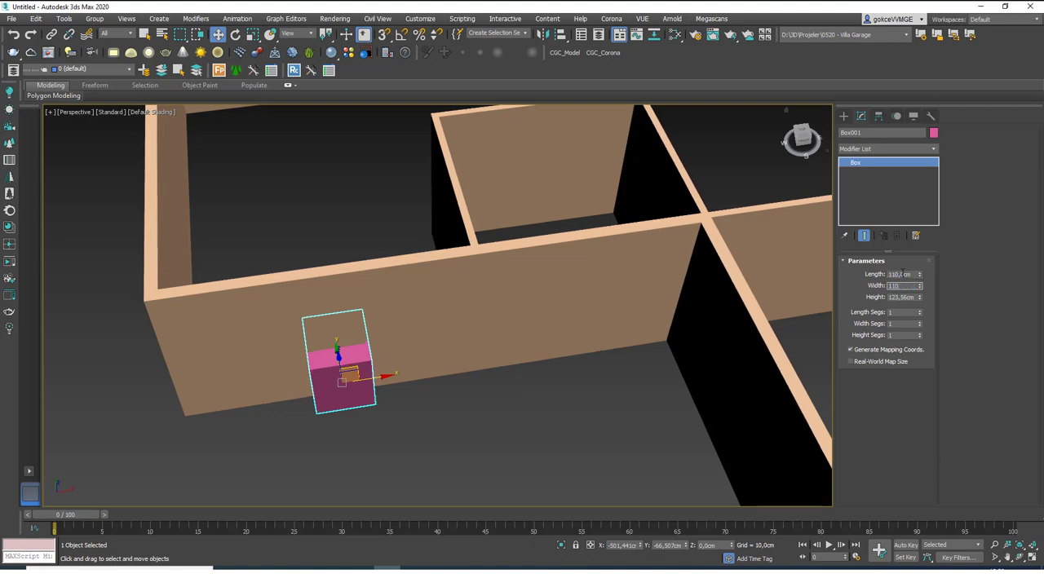
{"action": "key", "text": "Tab"}
{"action": "type", "text": "210"}
{"action": "key", "text": "Return"}
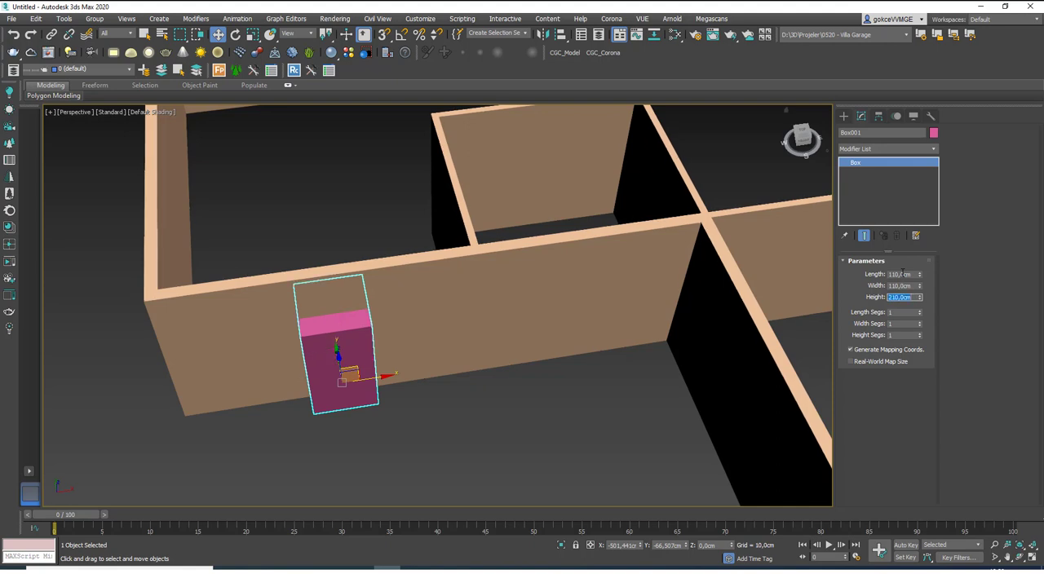
Move the box along the front outer wall by about 422 cm in X, close to the inner corner.
{"action": "middle_click_drag", "start_coordinate": [395, 309], "coordinate": [384, 263], "text": "alt"}
{"action": "scroll", "coordinate": [358, 306], "scroll_direction": "up", "scroll_amount": 3}
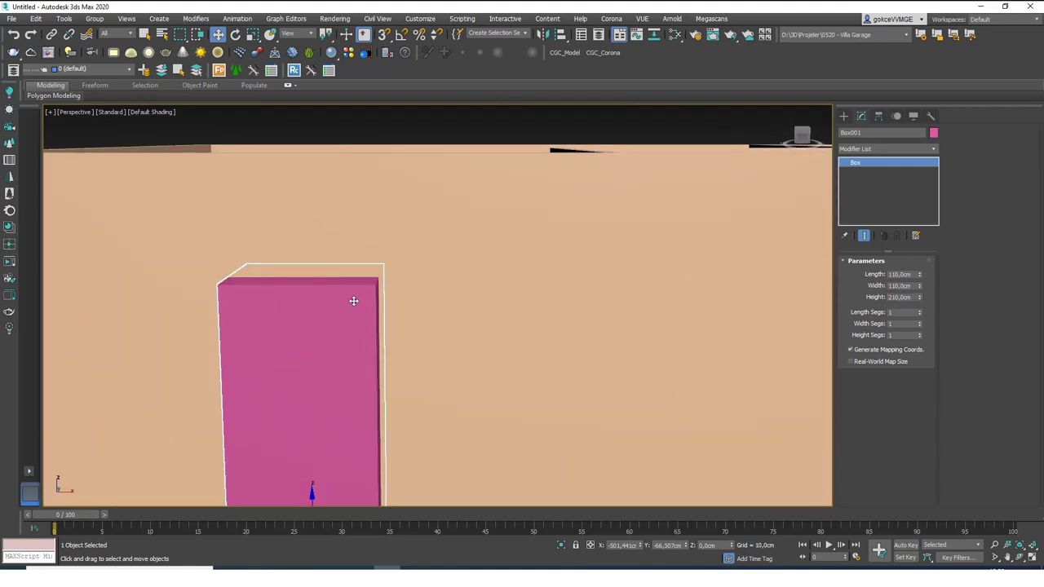
{"action": "scroll", "coordinate": [353, 301], "scroll_direction": "down", "scroll_amount": 8}
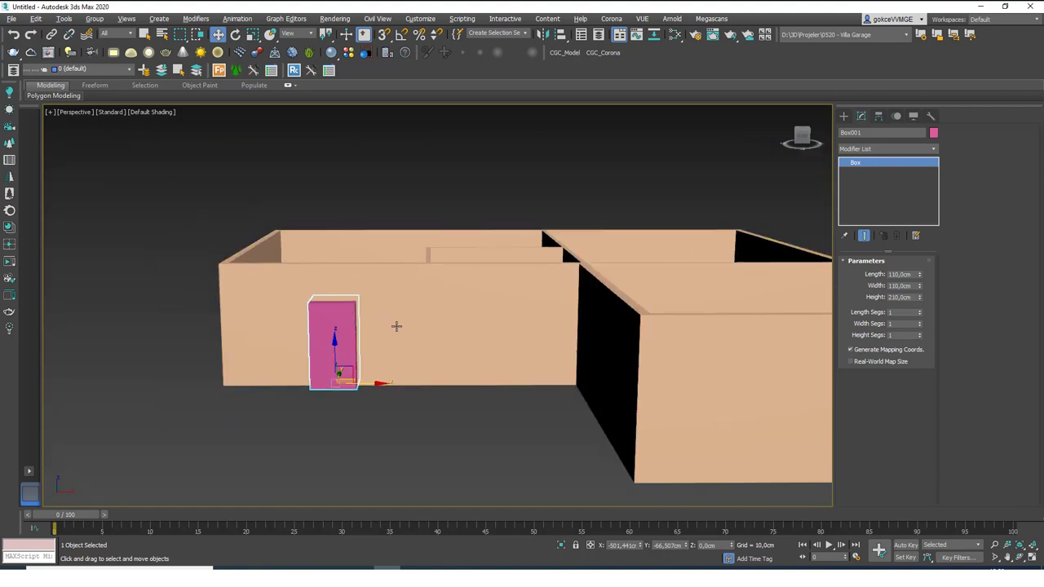
{"action": "middle_click_drag", "start_coordinate": [397, 326], "coordinate": [366, 372], "text": "alt"}
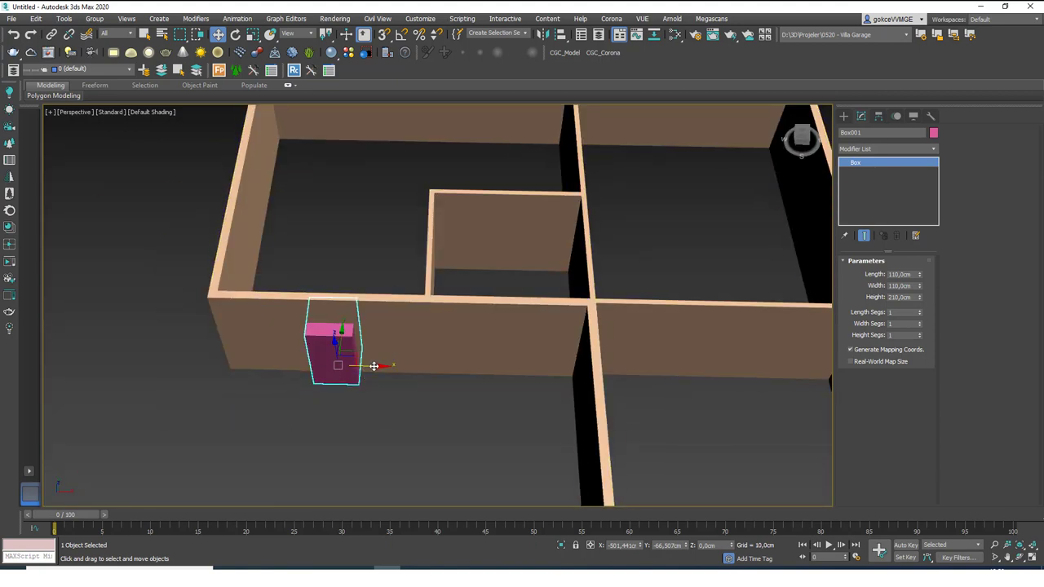
{"action": "left_click_drag", "start_coordinate": [369, 367], "coordinate": [538, 370]}
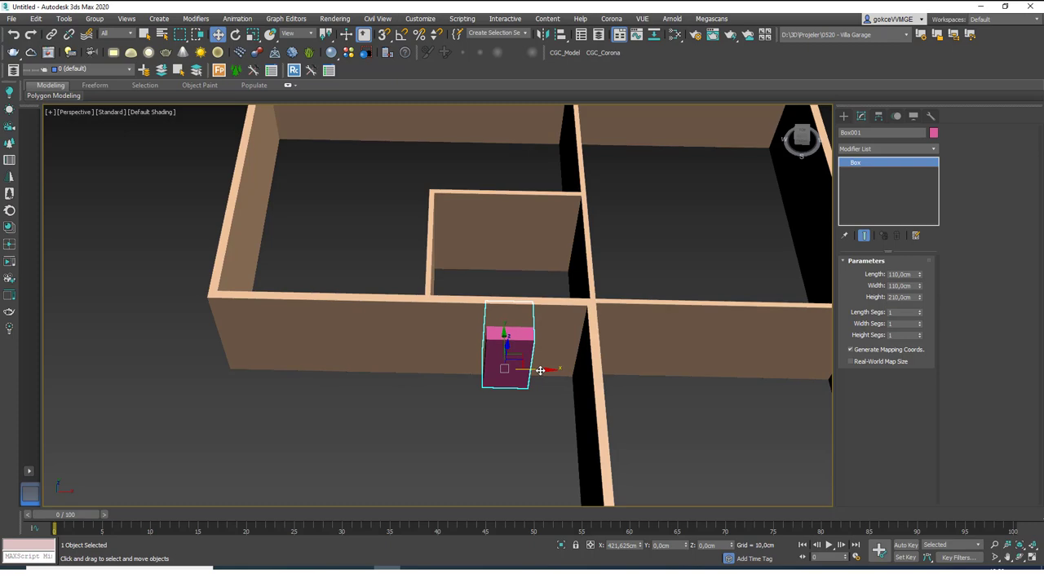
Subtract the door-sized box from the extruded walls with a ProBoolean compound object to cut the doorway.
{"action": "middle_click_drag", "start_coordinate": [523, 324], "coordinate": [424, 275]}
{"action": "middle_click_drag", "start_coordinate": [424, 276], "coordinate": [452, 255], "text": "alt"}
{"action": "scroll", "coordinate": [394, 277], "scroll_direction": "down", "scroll_amount": 3}
{"action": "scroll", "coordinate": [403, 254], "scroll_direction": "up", "scroll_amount": 8}
{"action": "scroll", "coordinate": [440, 251], "scroll_direction": "down", "scroll_amount": 4}
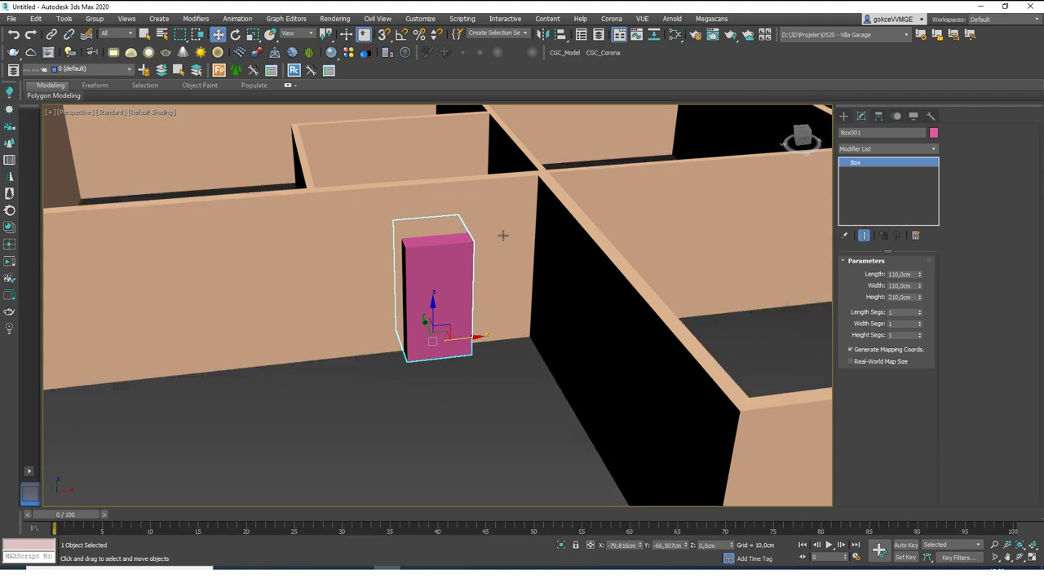
{"action": "left_click", "coordinate": [553, 228]}
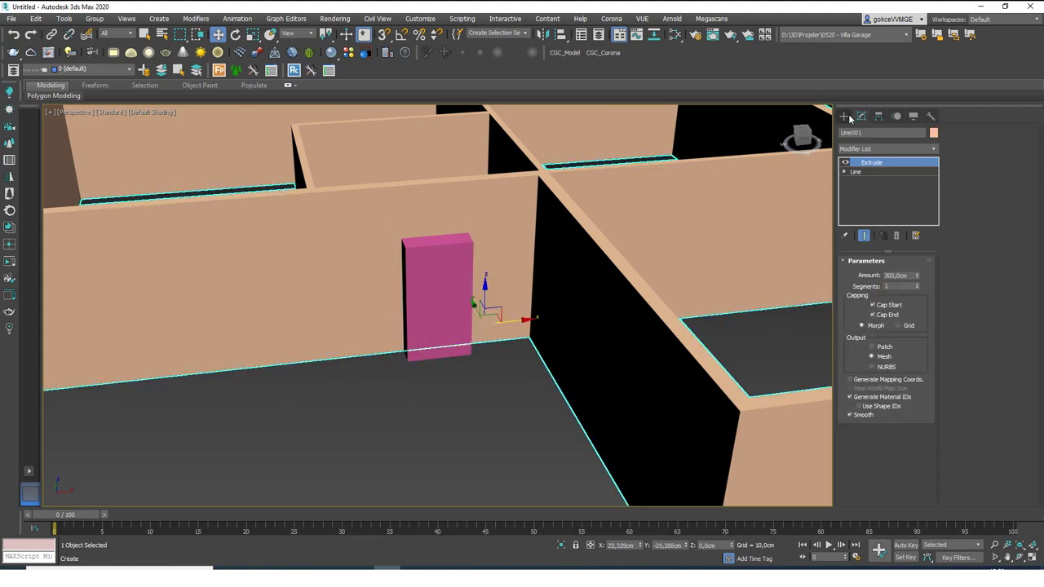
{"action": "left_click", "coordinate": [847, 118]}
{"action": "left_click", "coordinate": [888, 147]}
{"action": "left_click", "coordinate": [861, 174]}
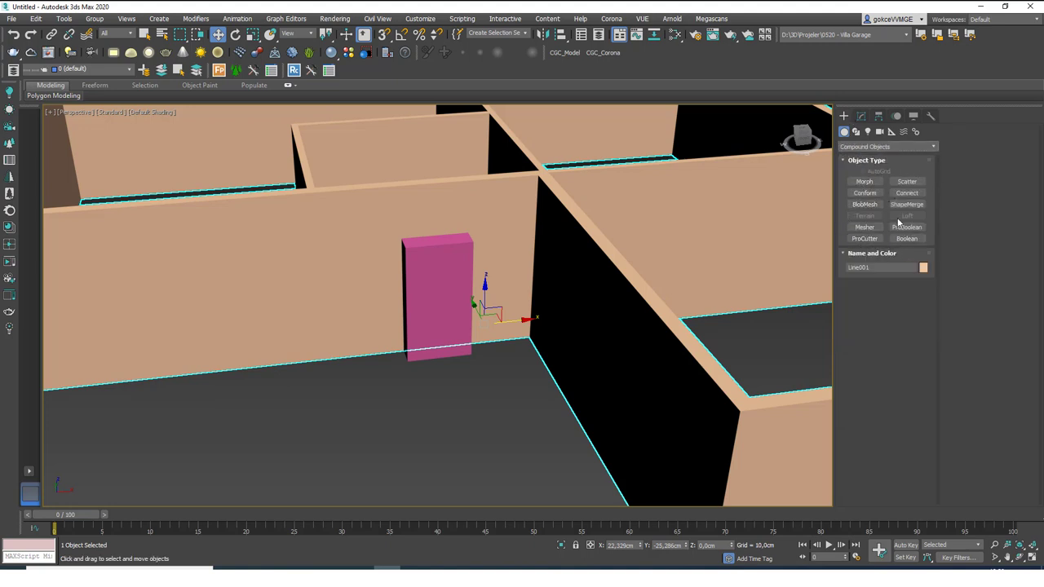
{"action": "left_click", "coordinate": [907, 227]}
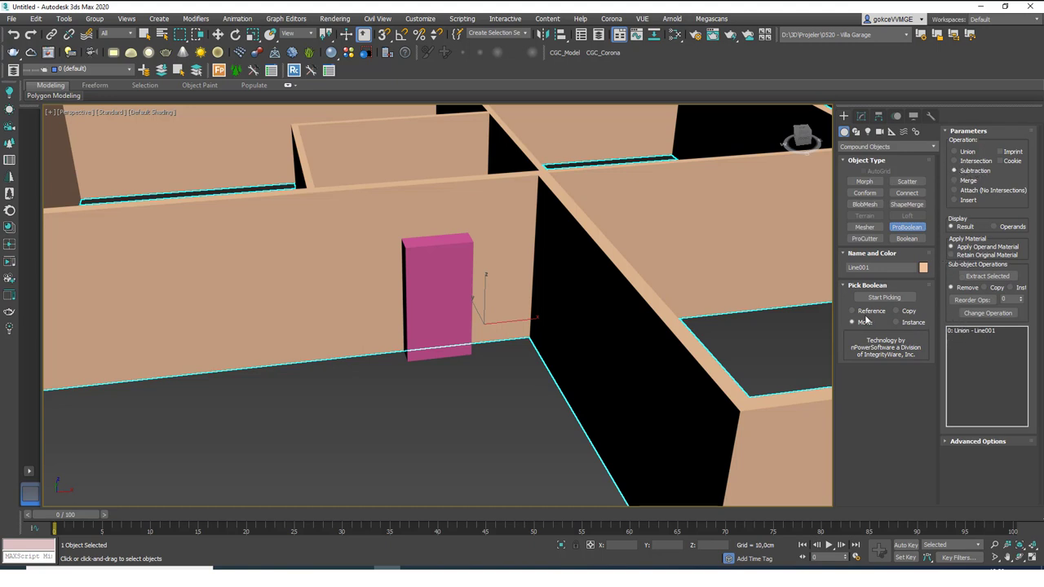
{"action": "left_click", "coordinate": [884, 297]}
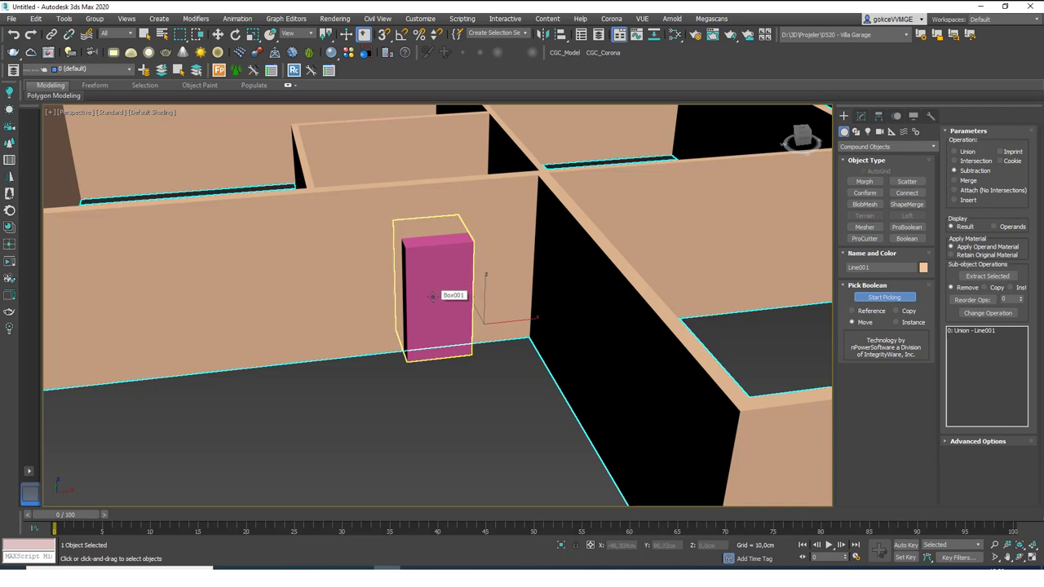
{"action": "left_click", "coordinate": [445, 309]}
{"action": "right_click", "coordinate": [440, 310]}
Create a standard box of about 112 × 122 × 151 cm outside the doorway, near the adjoining wing's wall.
{"action": "scroll", "coordinate": [440, 309], "scroll_direction": "down", "scroll_amount": 5}
{"action": "middle_click_drag", "start_coordinate": [441, 327], "coordinate": [481, 346], "text": "alt"}
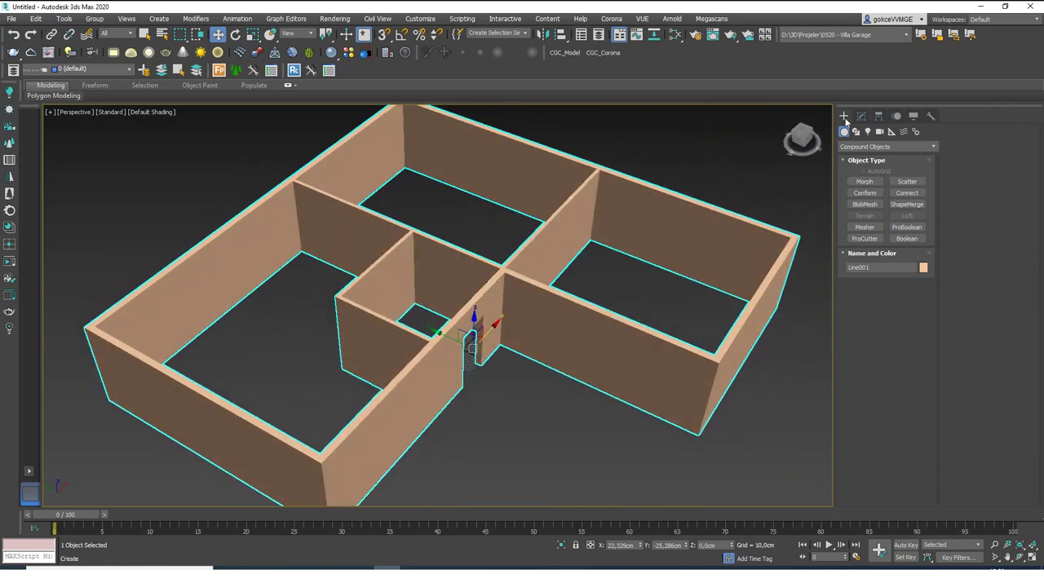
{"action": "left_click", "coordinate": [851, 148]}
{"action": "left_click", "coordinate": [865, 157]}
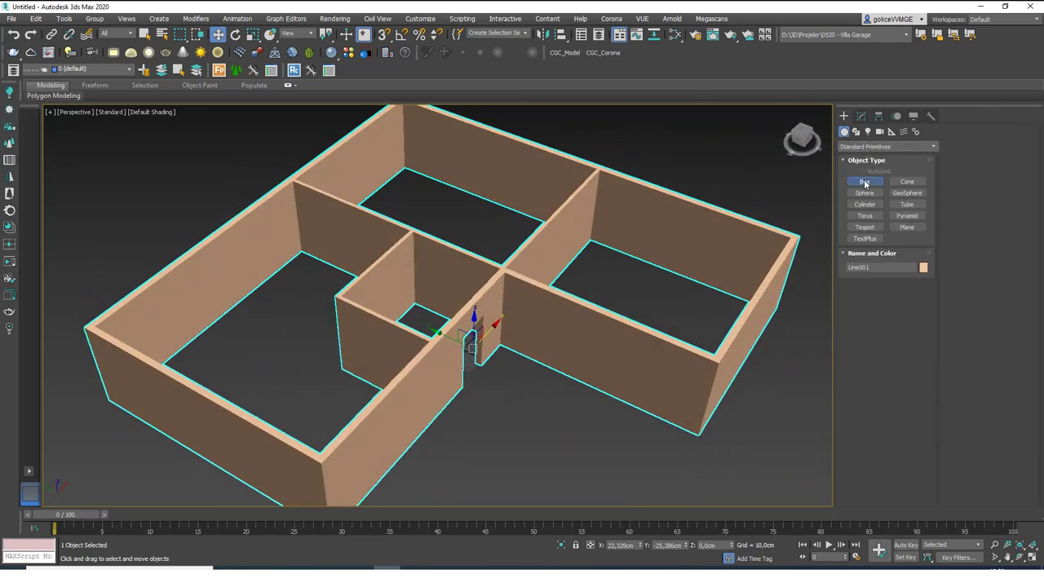
{"action": "left_click", "coordinate": [864, 181]}
{"action": "left_click_drag", "start_coordinate": [540, 378], "coordinate": [552, 416]}
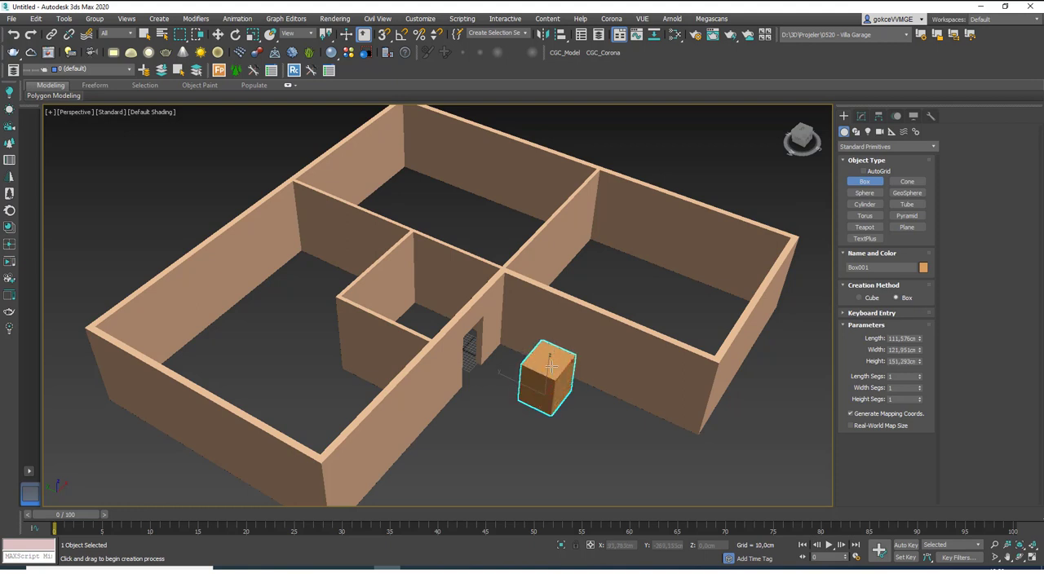
{"action": "left_click", "coordinate": [551, 377]}
{"action": "key", "text": "w"}
Set the new box's length to 150 cm, width to 80 cm and height to 120 cm.
{"action": "left_click", "coordinate": [864, 117]}
{"action": "double_click", "coordinate": [904, 275]}
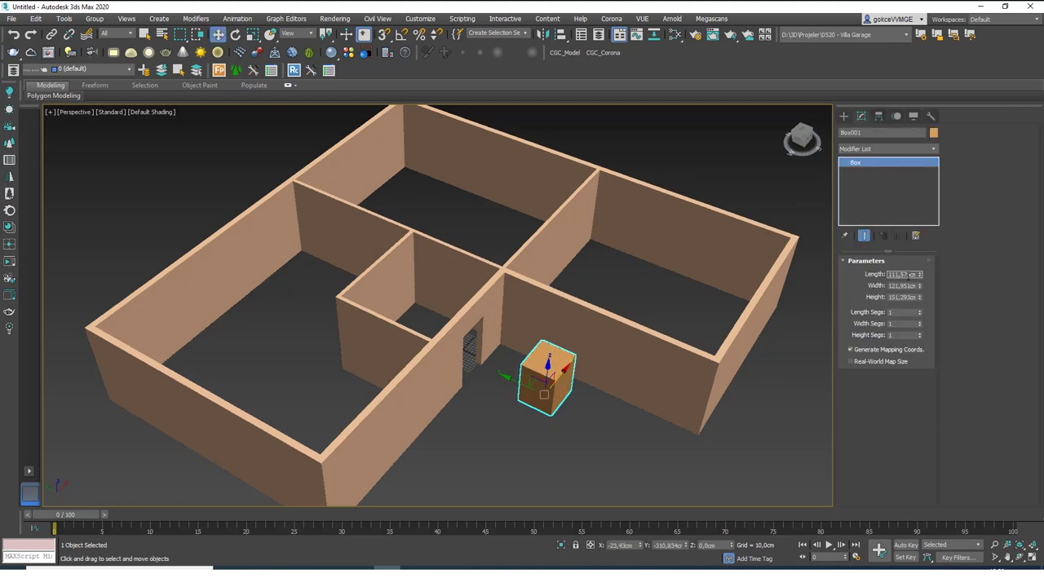
{"action": "type", "text": "150"}
{"action": "key", "text": "Tab"}
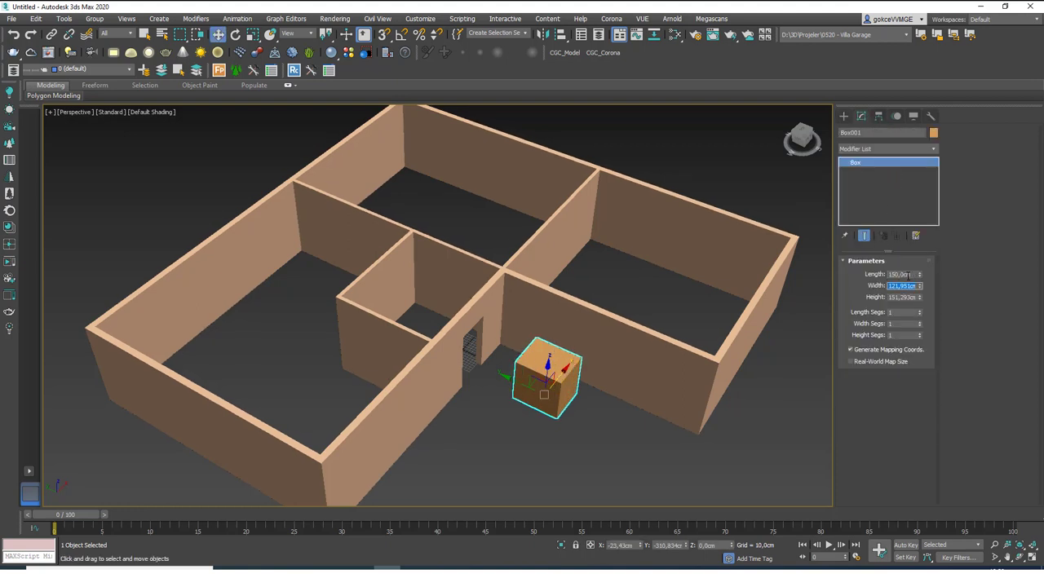
{"action": "type", "text": "80"}
{"action": "key", "text": "Tab"}
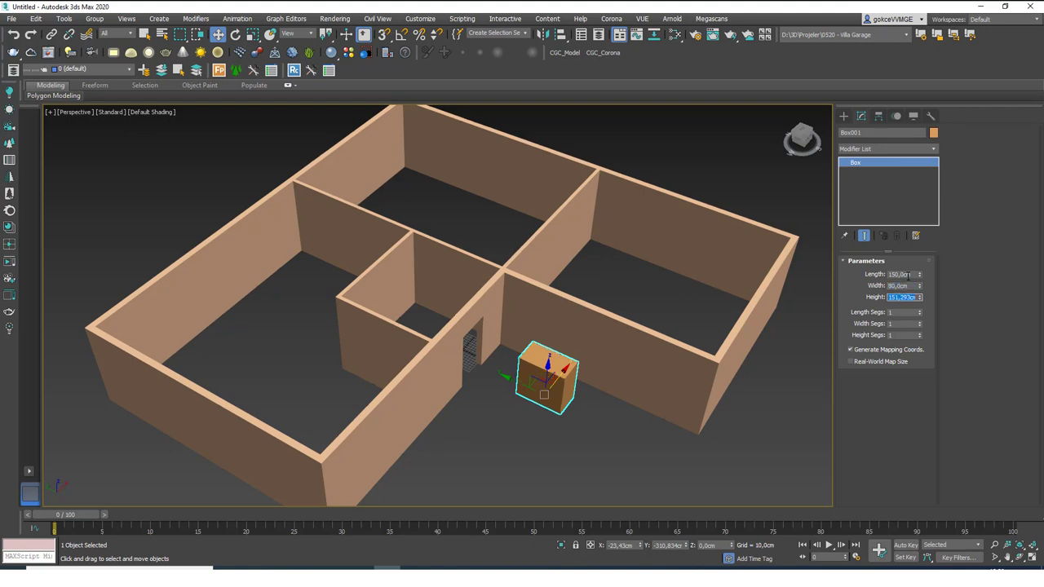
{"action": "type", "text": "120"}
{"action": "key", "text": "Return"}
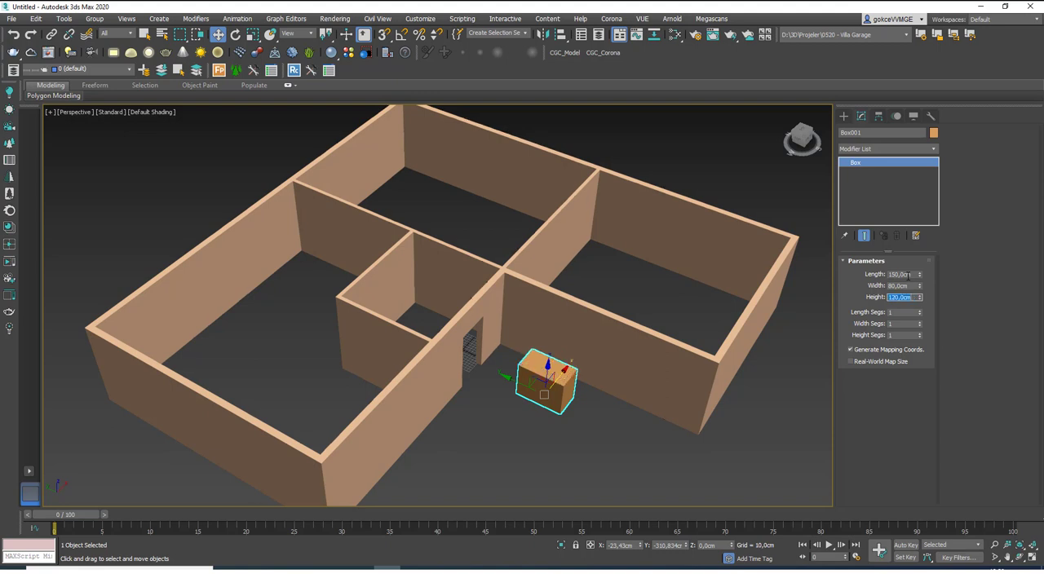
Move the box into the wing's wall beside the doorway and set its Z position to 100 cm.
{"action": "middle_click_drag", "start_coordinate": [571, 398], "coordinate": [563, 385], "text": "alt"}
{"action": "left_click_drag", "start_coordinate": [563, 386], "coordinate": [573, 322]}
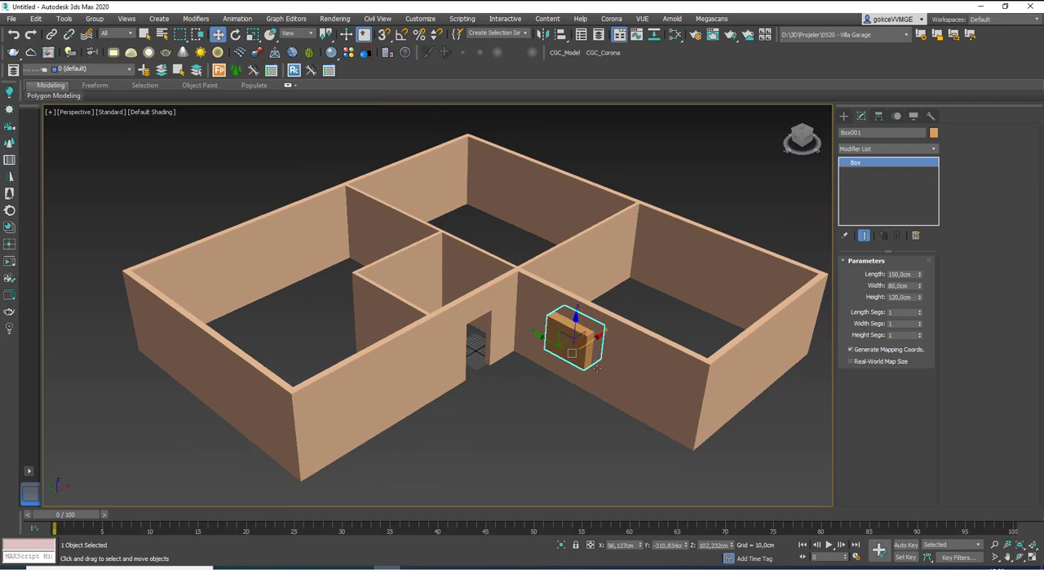
{"action": "right_click", "coordinate": [731, 546]}
{"action": "left_click", "coordinate": [706, 545]}
{"action": "type", "text": "100"}
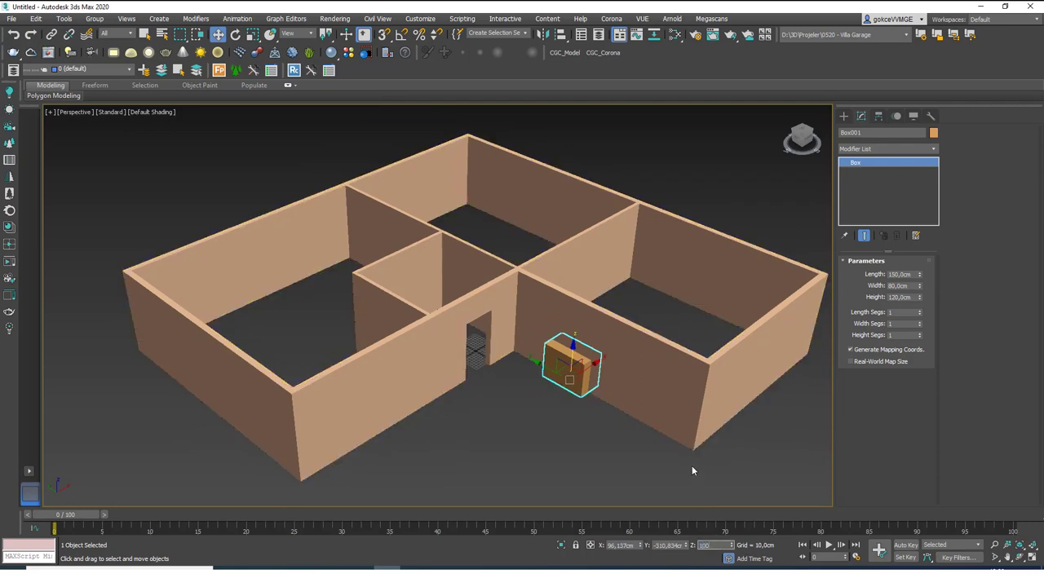
{"action": "key", "text": "Return"}
Adjust the window box's position along the wall and make one copy of it about 260 cm farther from the doorway.
{"action": "middle_click_drag", "start_coordinate": [591, 375], "coordinate": [496, 349], "text": "alt"}
{"action": "scroll", "coordinate": [496, 349], "scroll_direction": "down", "scroll_amount": 4}
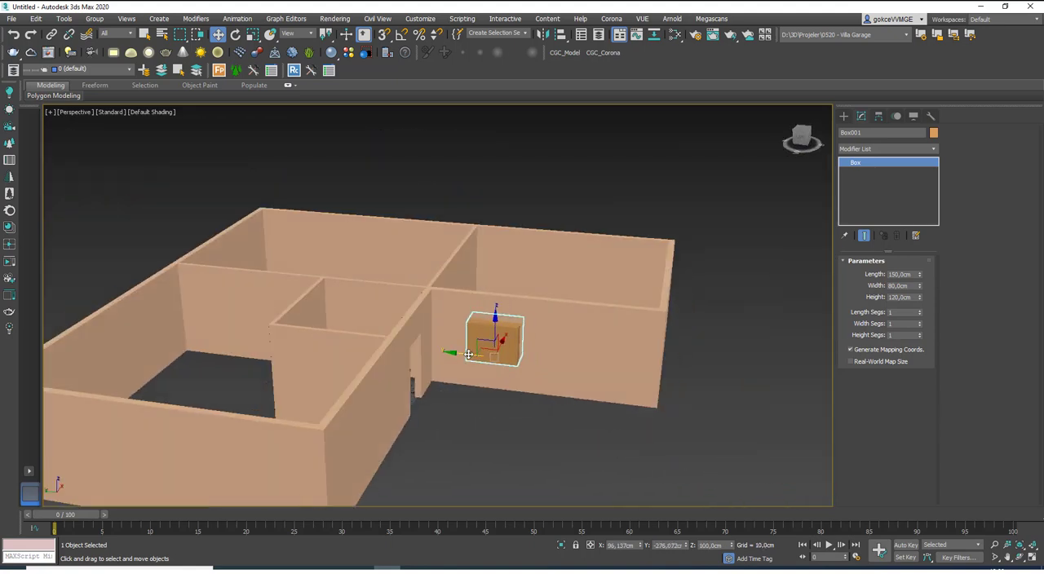
{"action": "mouse_move", "coordinate": [472, 359]}
{"action": "left_mouse_down", "text": "shift"}
{"action": "mouse_move", "coordinate": [561, 368]}
{"action": "mouse_move", "coordinate": [551, 367]}
{"action": "left_mouse_up", "text": "shift"}
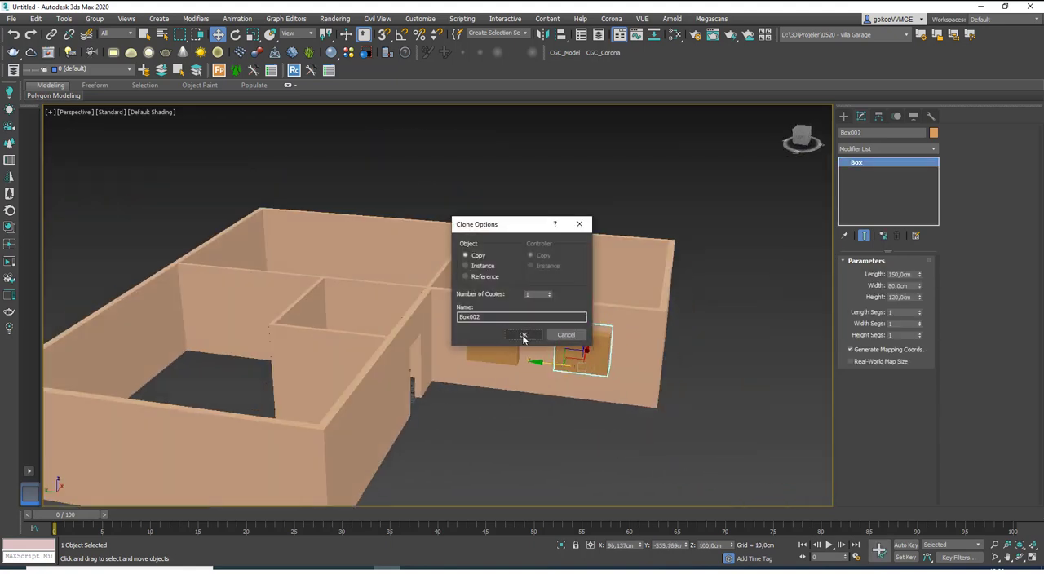
{"action": "left_click", "coordinate": [529, 337]}
{"action": "mouse_move", "coordinate": [532, 338]}
{"action": "middle_mouse_down", "text": "alt"}
{"action": "mouse_move", "coordinate": [571, 350]}
{"action": "mouse_move", "coordinate": [519, 366]}
{"action": "middle_mouse_up", "text": "alt"}
{"action": "left_click", "coordinate": [709, 419]}
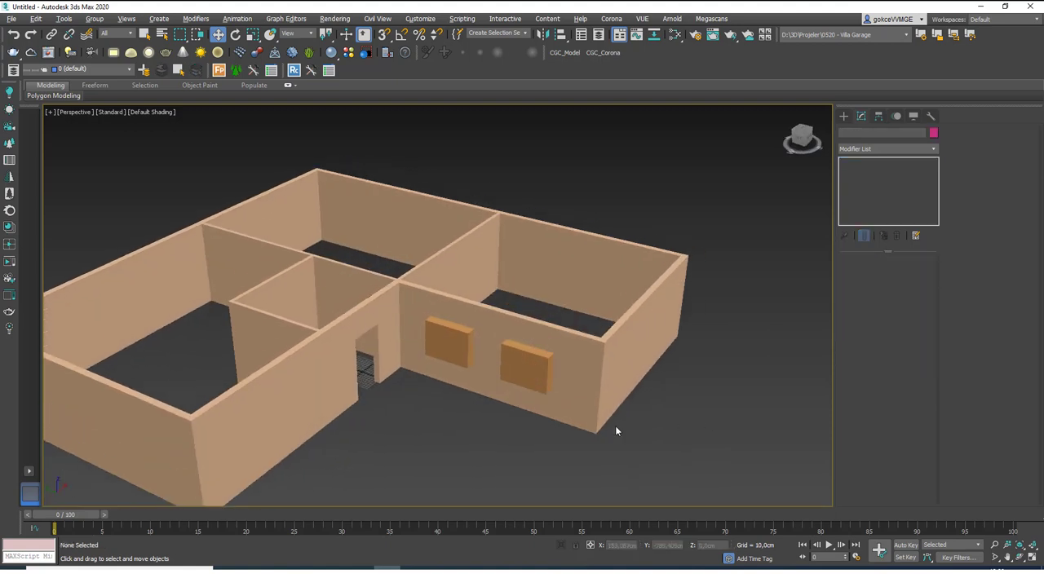
Subtract both window boxes from the walls using the existing ProBoolean to cut two window openings.
{"action": "left_click", "coordinate": [628, 368]}
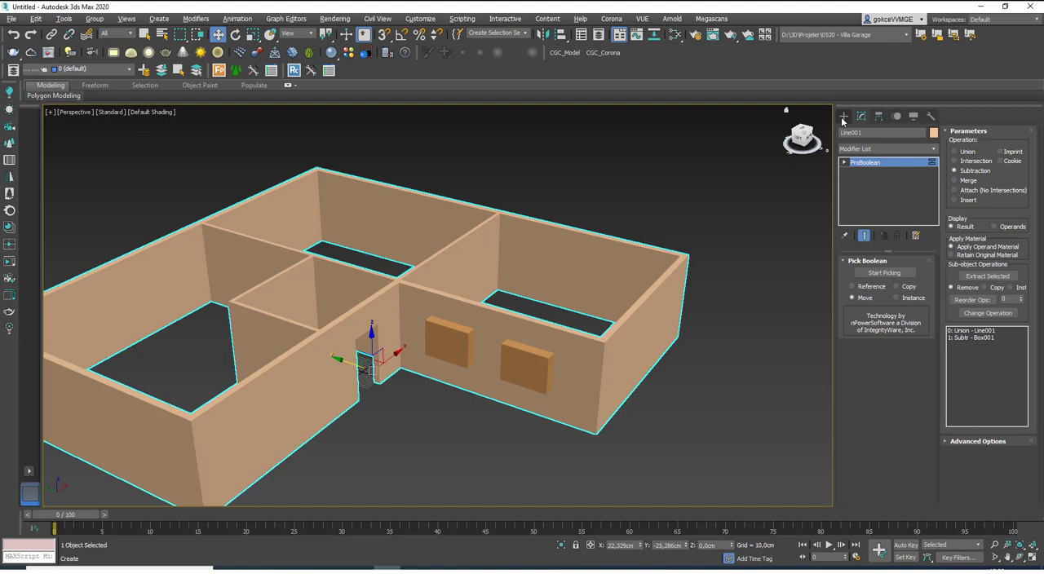
{"action": "left_click", "coordinate": [884, 273]}
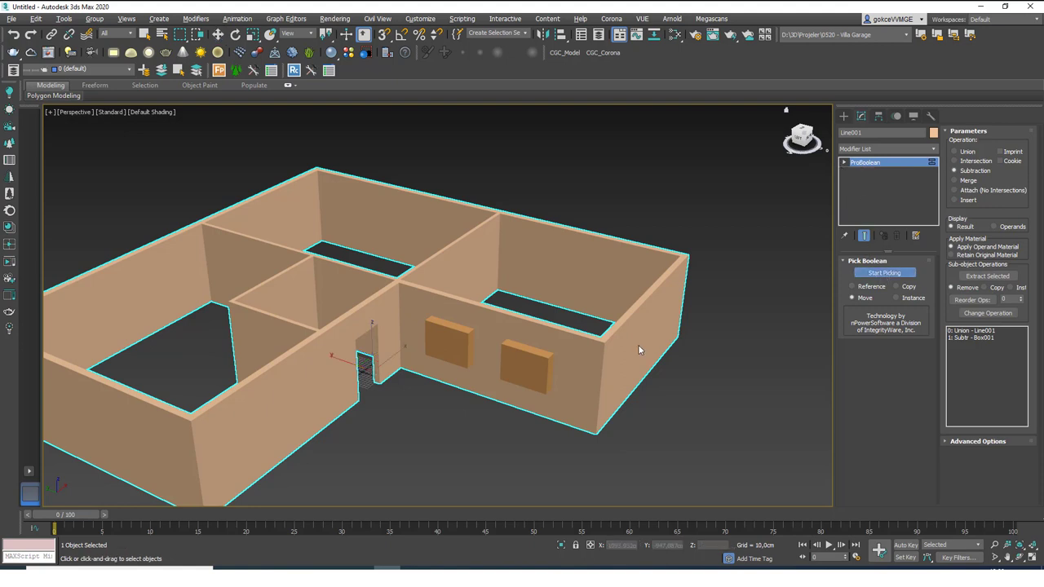
{"action": "left_click", "coordinate": [526, 368]}
{"action": "left_click", "coordinate": [450, 349]}
{"action": "key", "text": "w"}
Examine the finished walls with their door and window openings from several sides and heights.
{"action": "scroll", "coordinate": [479, 405], "scroll_direction": "down", "scroll_amount": 3}
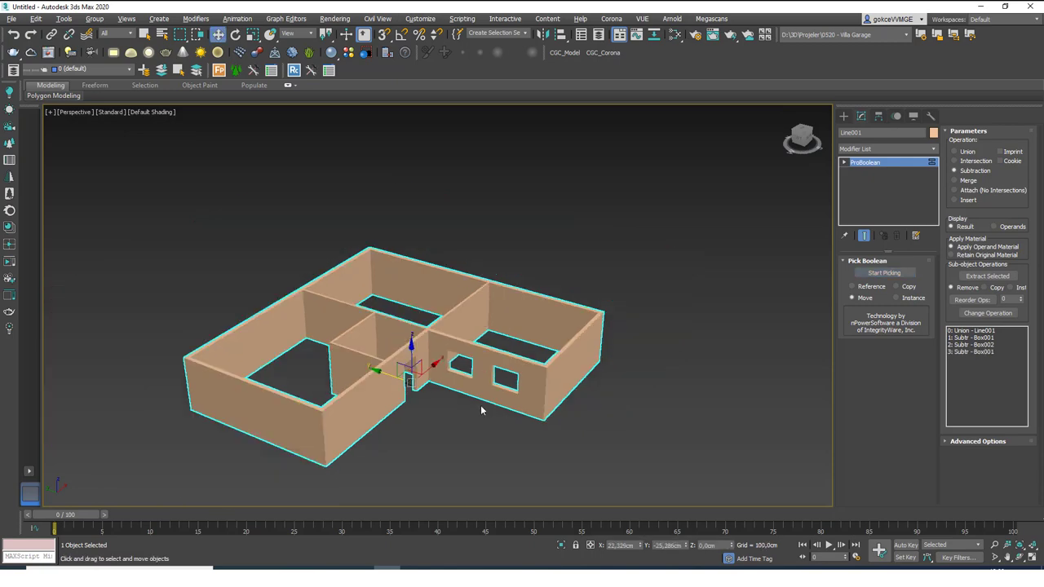
{"action": "middle_click_drag", "start_coordinate": [481, 406], "coordinate": [489, 425]}
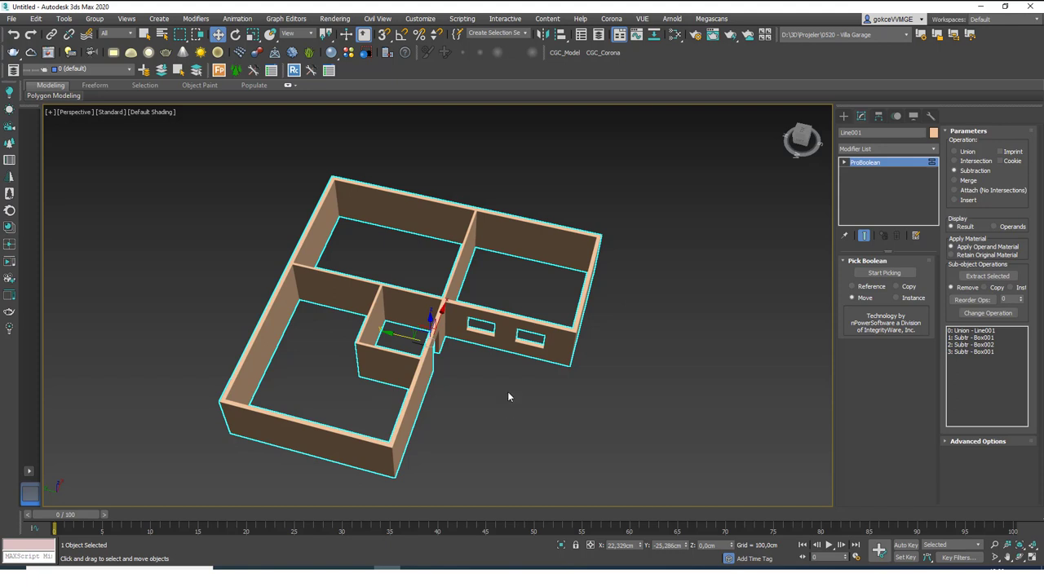
{"action": "scroll", "coordinate": [512, 392], "scroll_direction": "down", "scroll_amount": 3}
{"action": "middle_click_drag", "start_coordinate": [563, 358], "coordinate": [545, 367], "text": "alt"}
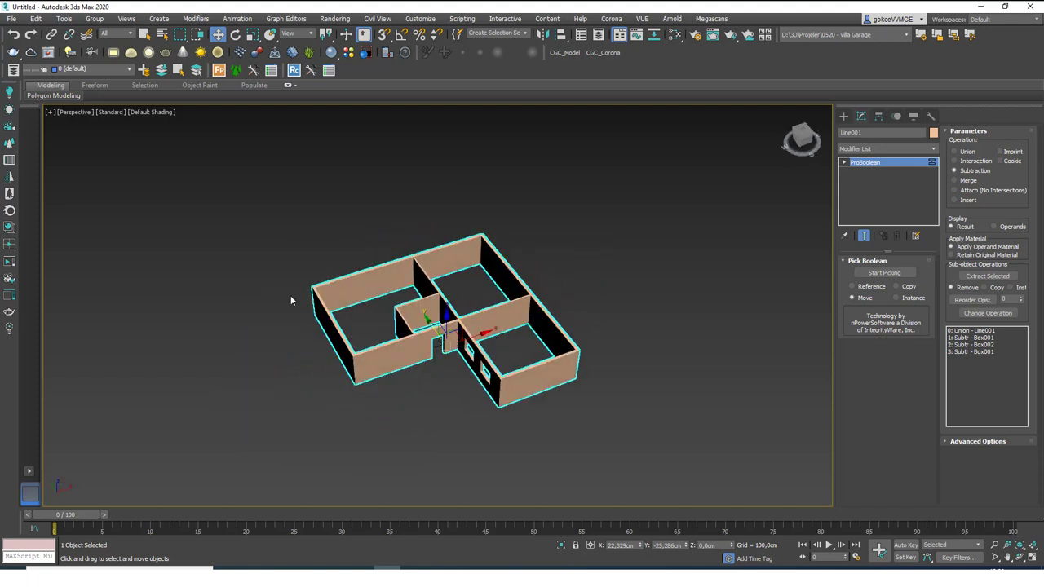
{"action": "middle_click_drag", "start_coordinate": [581, 367], "coordinate": [561, 393], "text": "alt"}
{"action": "middle_click_drag", "start_coordinate": [360, 409], "coordinate": [336, 395], "text": "alt"}
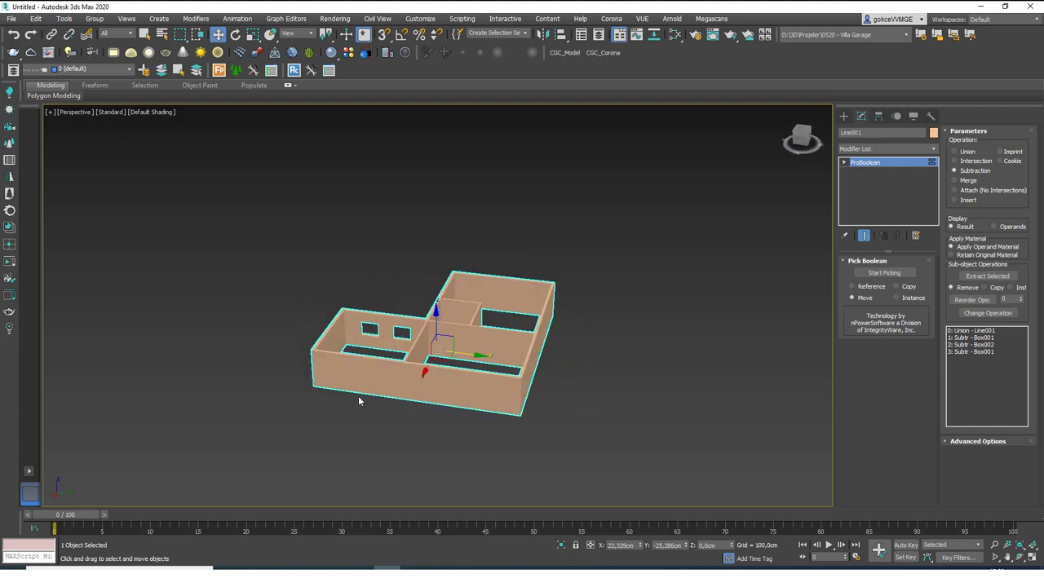
{"action": "middle_click_drag", "start_coordinate": [416, 412], "coordinate": [398, 355], "text": "alt"}
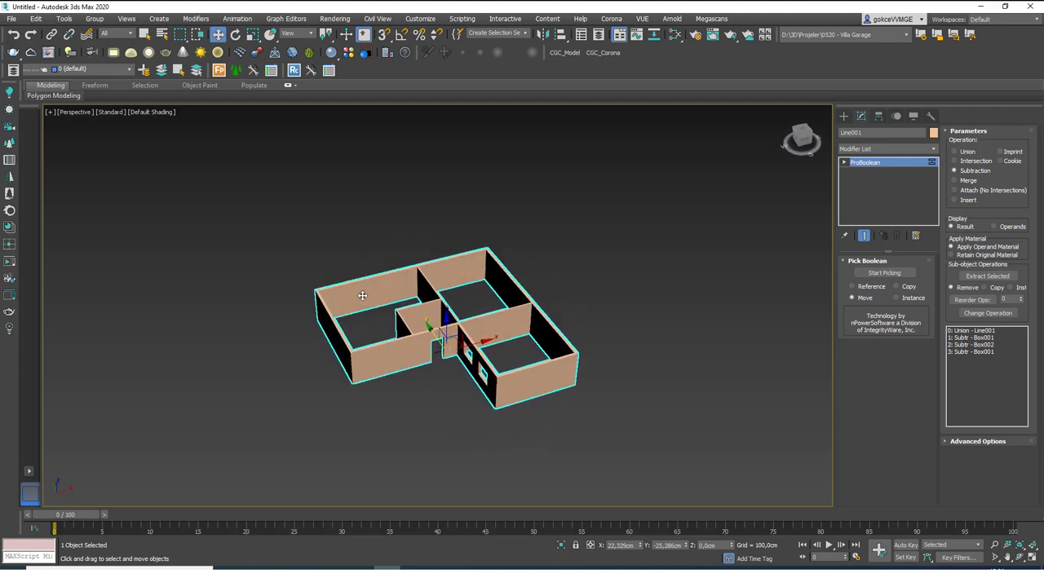
{"action": "middle_click_drag", "start_coordinate": [342, 291], "coordinate": [395, 338]}
{"action": "middle_click_drag", "start_coordinate": [329, 359], "coordinate": [469, 336], "text": "alt"}
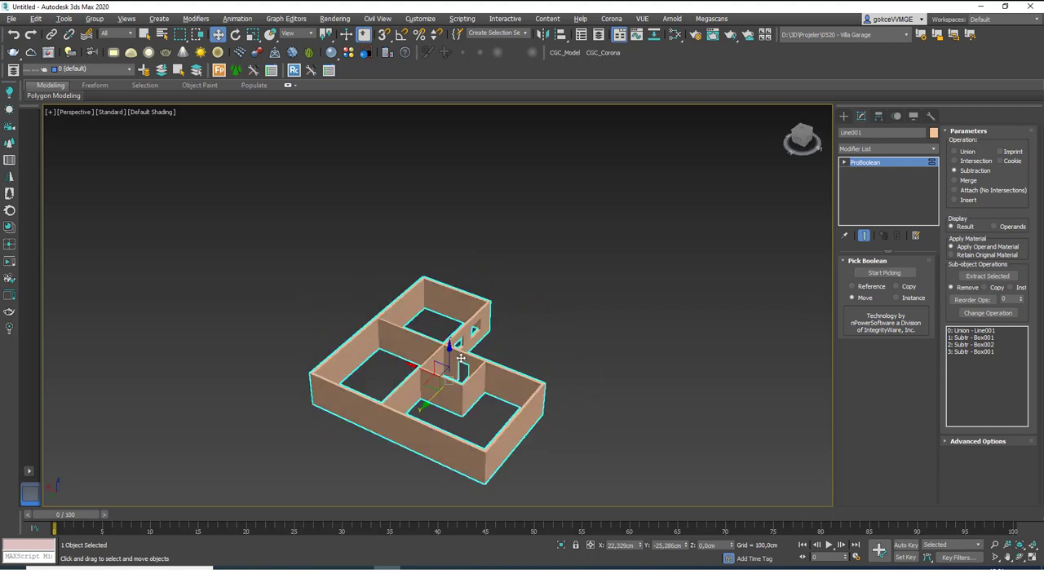
{"action": "middle_click_drag", "start_coordinate": [499, 430], "coordinate": [469, 363], "text": "alt"}
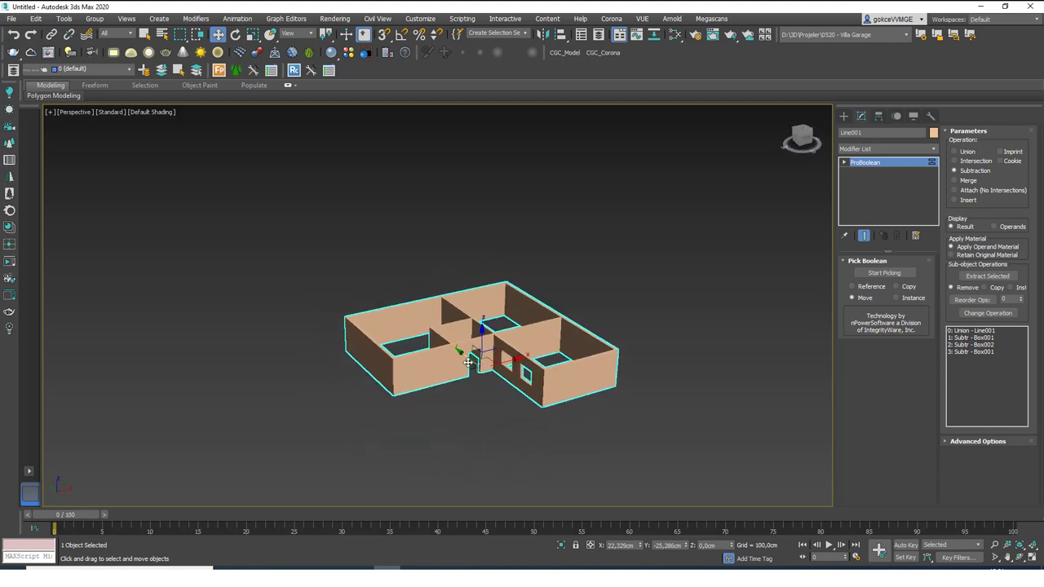
{"action": "scroll", "coordinate": [469, 361], "scroll_direction": "up", "scroll_amount": 2}
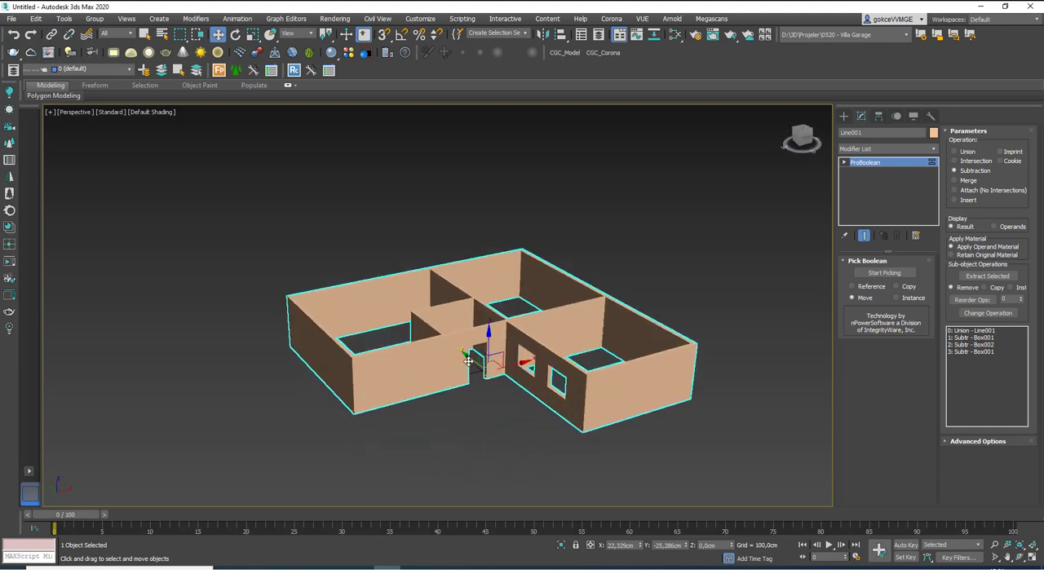